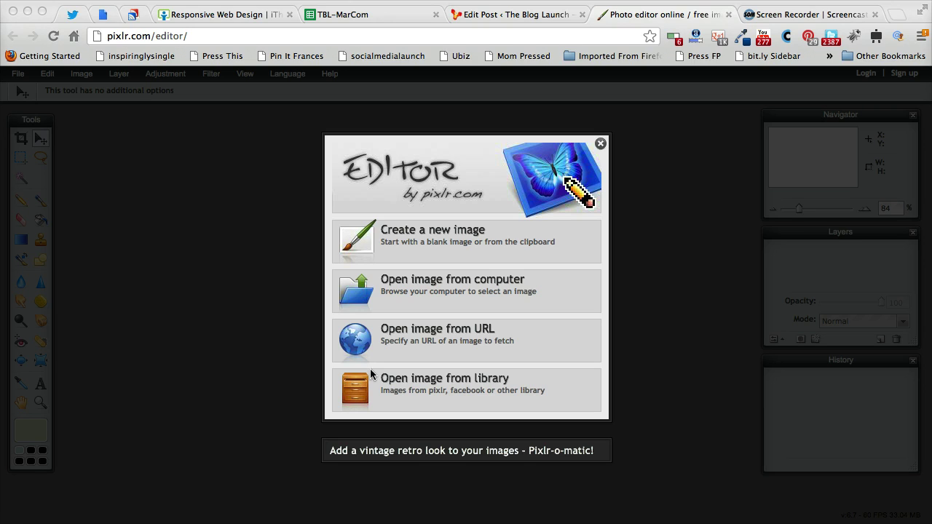
# - Create a blank white image named blogheadertemplate, 960 px wide and 120 px high
pyautogui.click(477, 244)
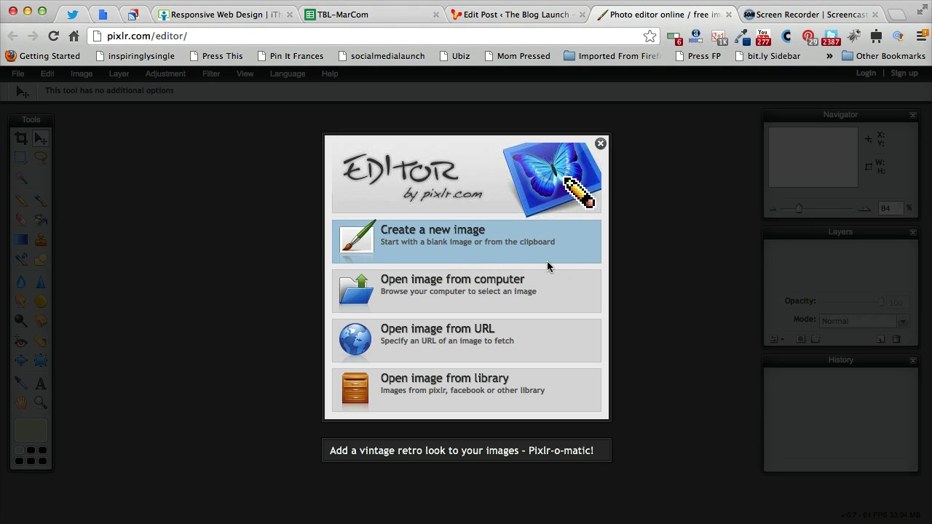
pyautogui.click(489, 232)
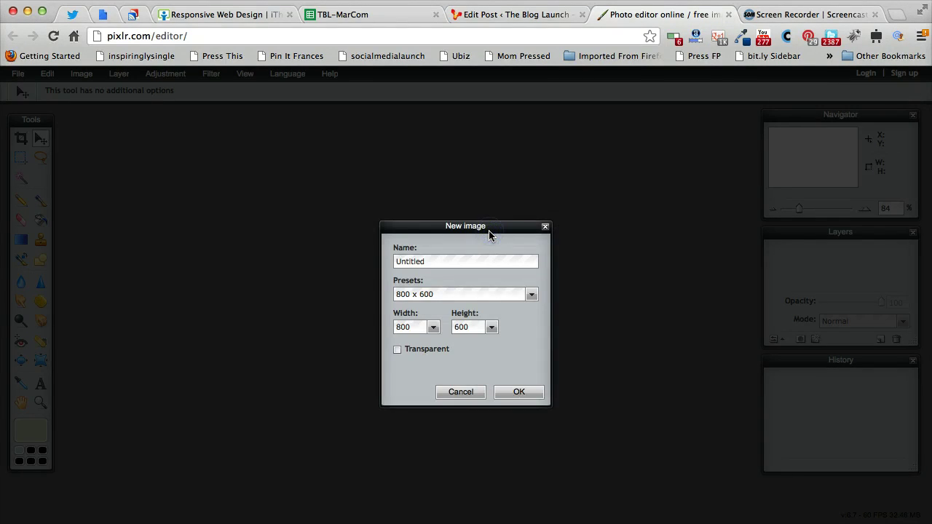
pyautogui.click(482, 263)
pyautogui.doubleClick(482, 263)
pyautogui.click(465, 294)
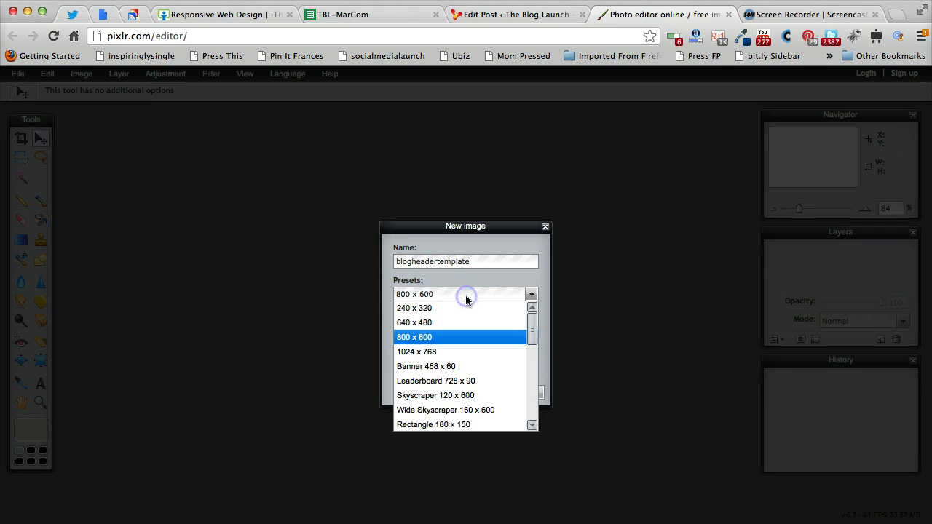
pyautogui.click(452, 338)
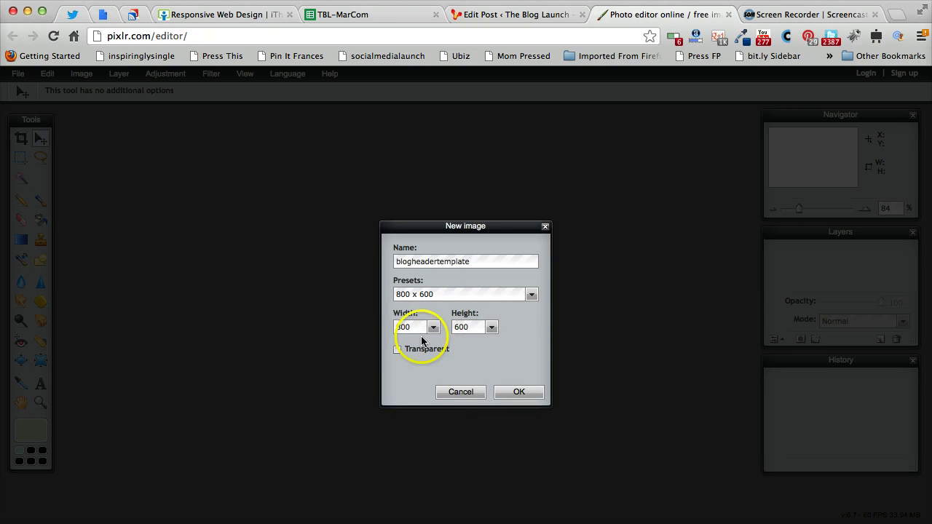
pyautogui.doubleClick(419, 330)
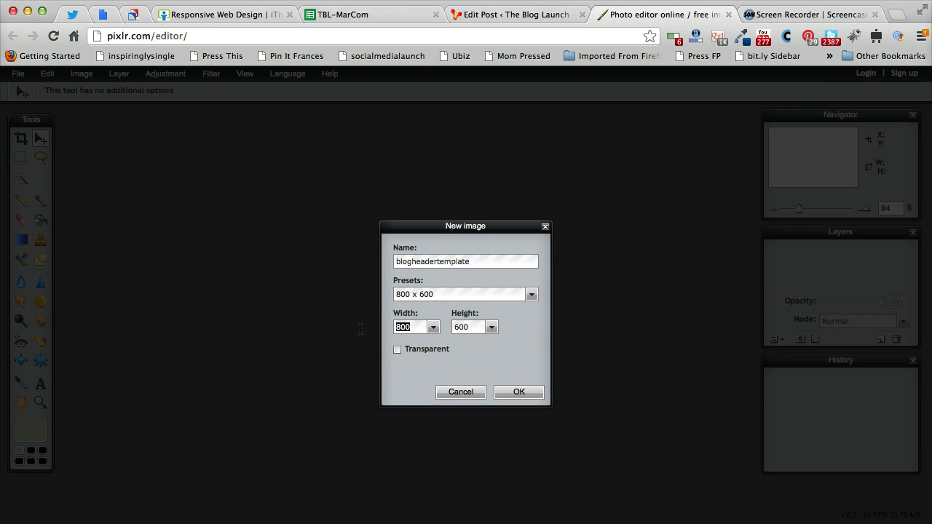
pyautogui.write('960')
pyautogui.click(481, 327)
pyautogui.write('120')
pyautogui.click(521, 392)
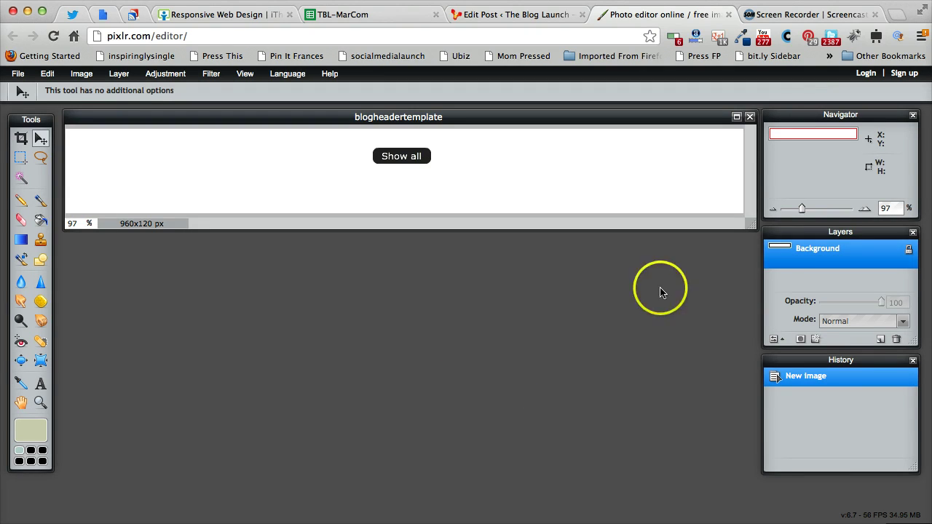
# - Save the template in PXD layered format as blogheadertemplate.pxd, replacing the existing file
pyautogui.moveTo(745, 221); pyautogui.dragTo(759, 262)
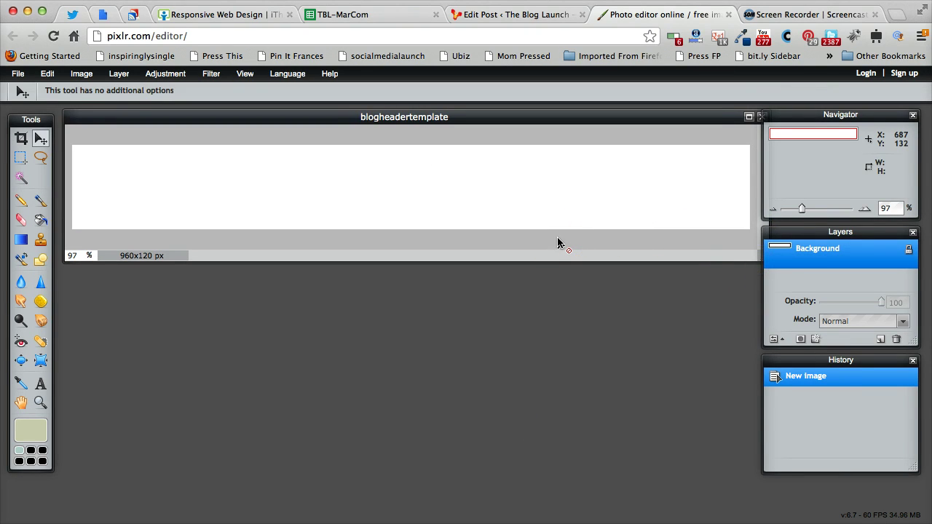
pyautogui.click(21, 75)
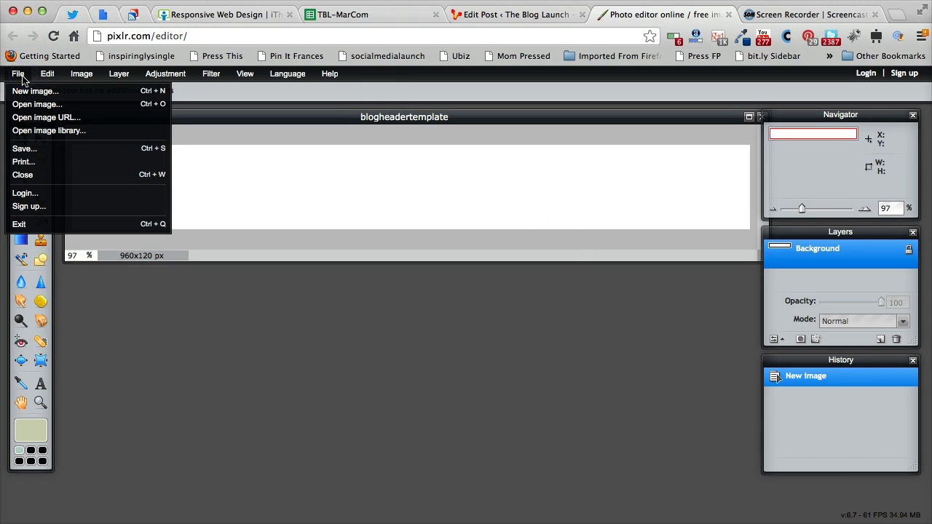
pyautogui.click(87, 151)
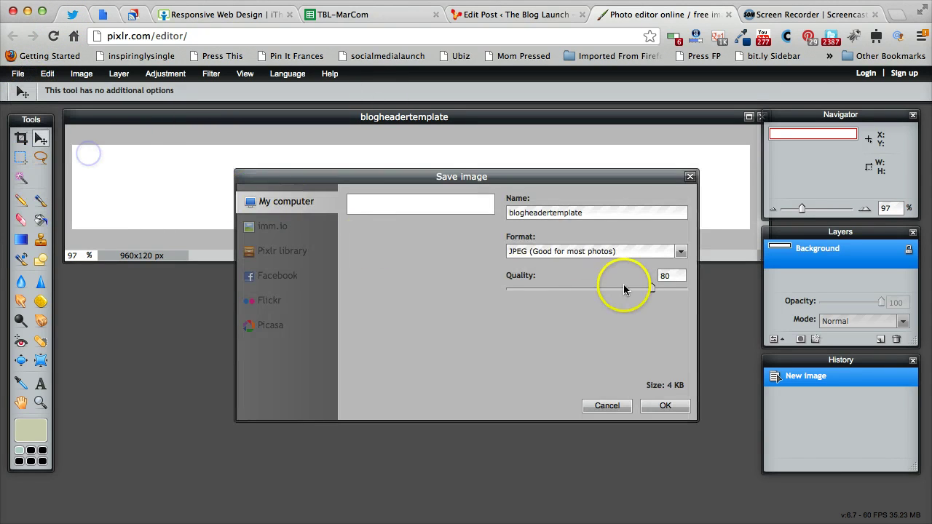
pyautogui.click(568, 257)
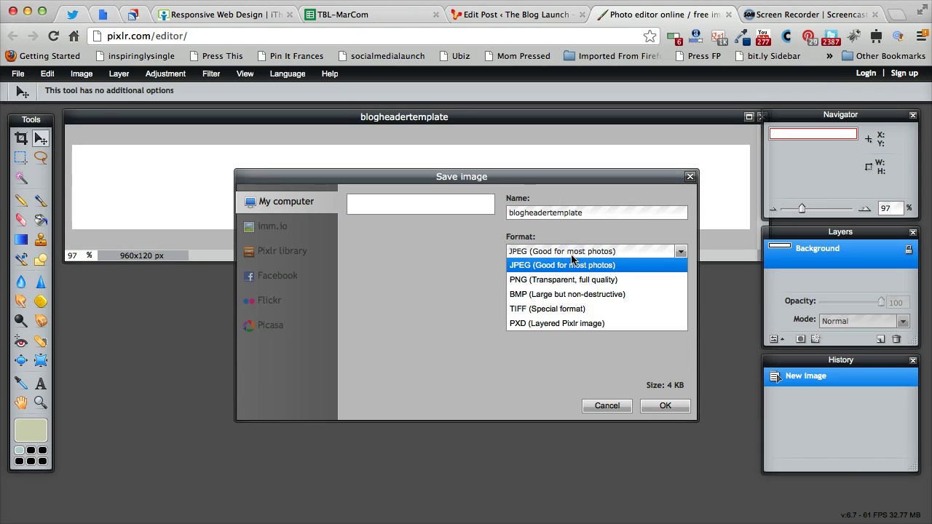
pyautogui.click(580, 324)
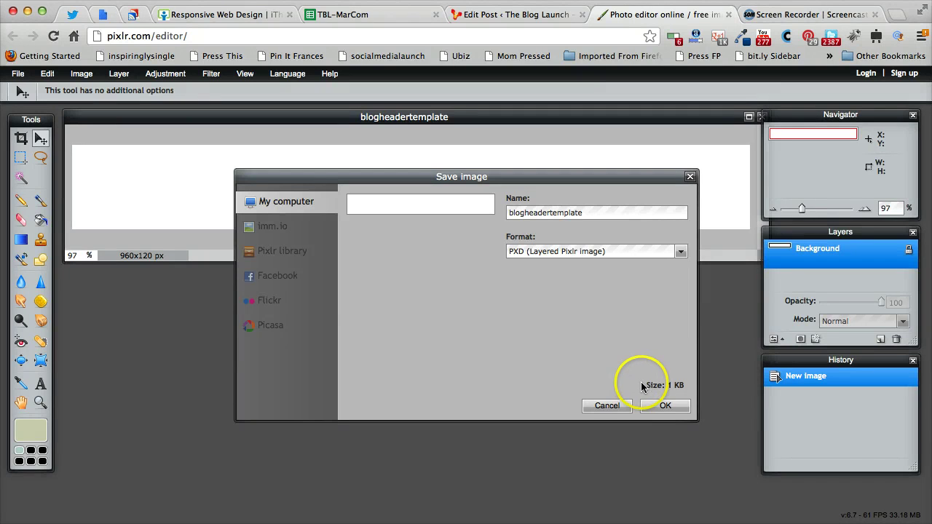
pyautogui.click(667, 406)
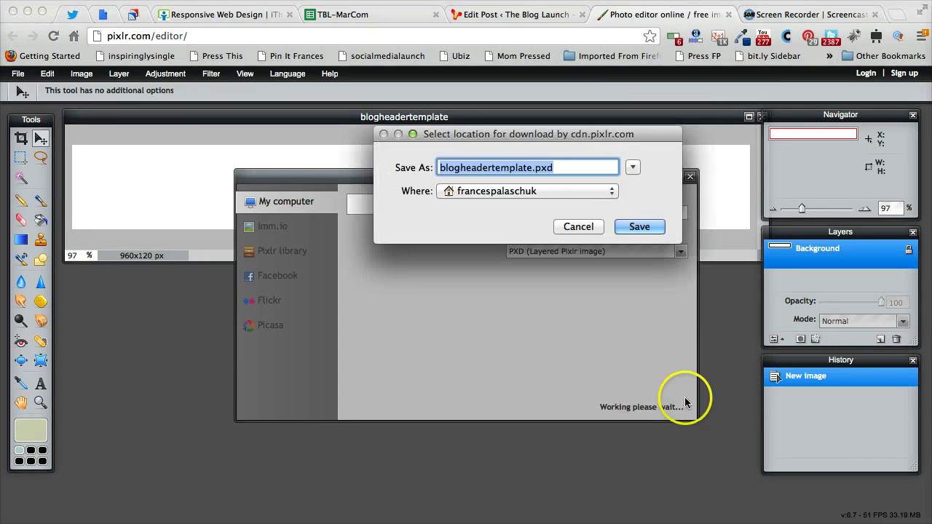
pyautogui.click(636, 227)
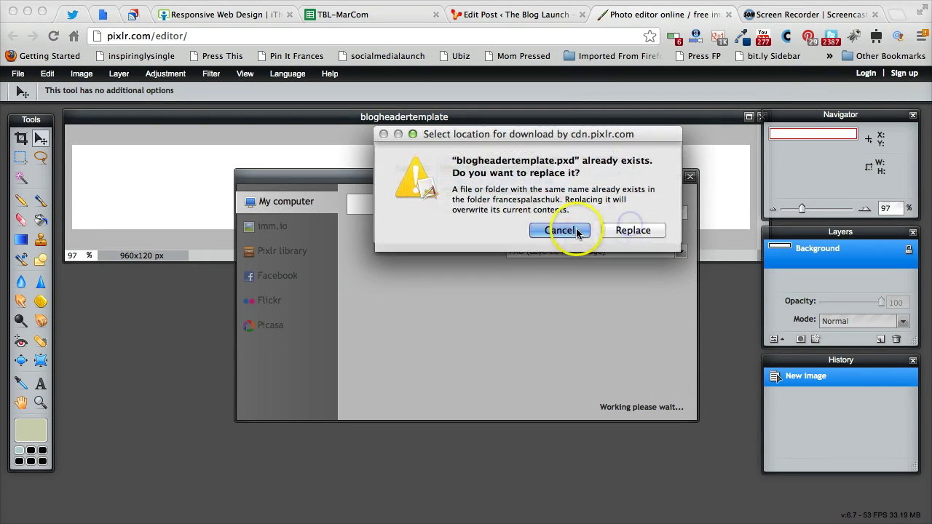
pyautogui.click(635, 230)
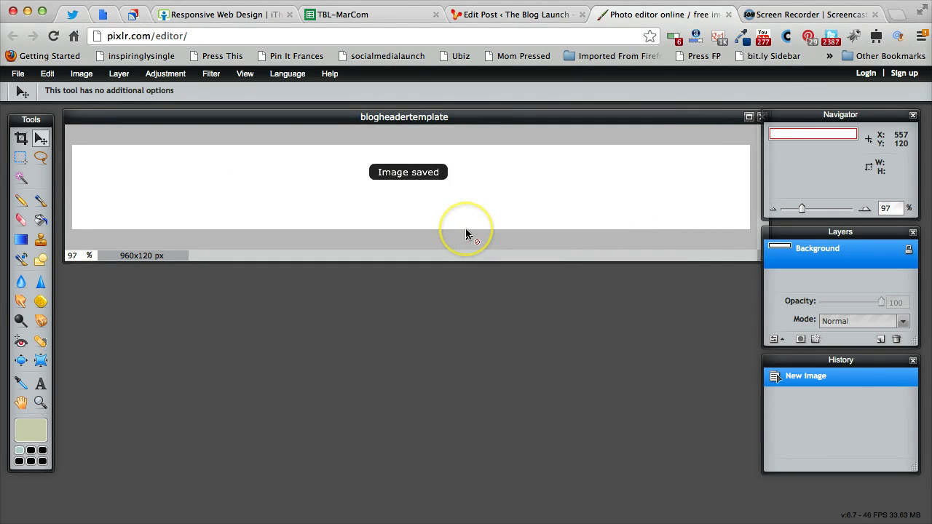
# - Open 7897947_s.jpg from the Desktop after sorting the files by date modified
pyautogui.click(17, 73)
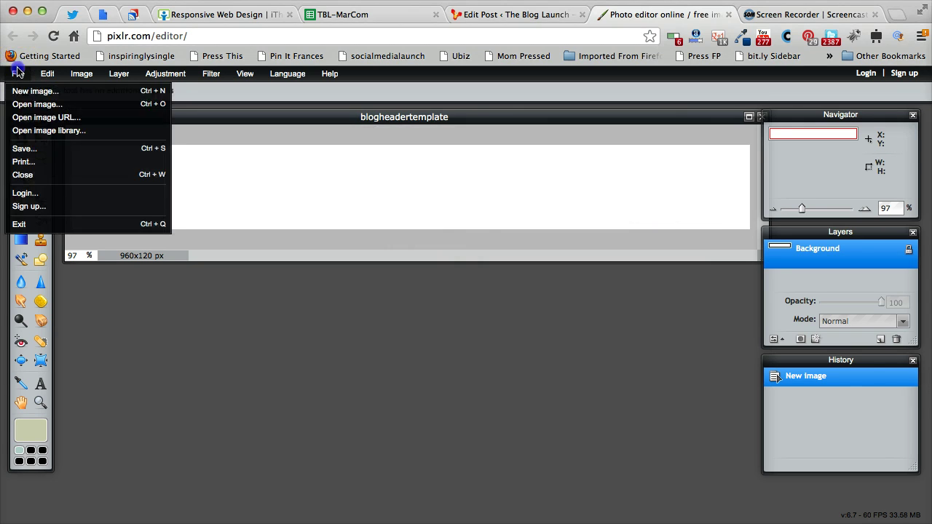
pyautogui.click(32, 104)
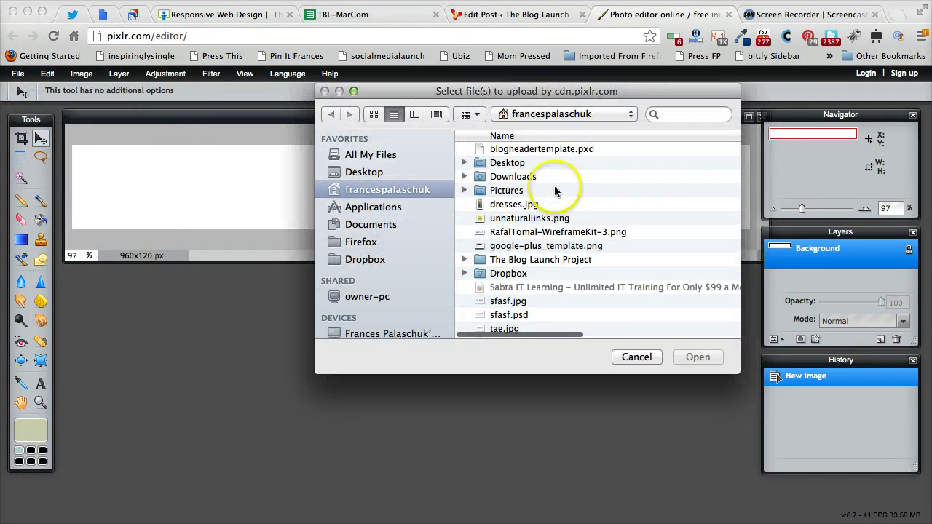
pyautogui.click(364, 173)
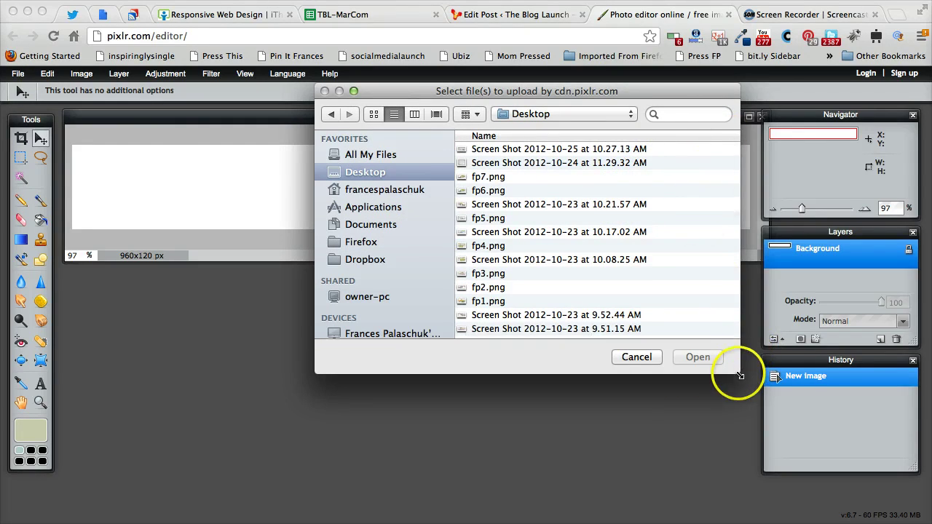
pyautogui.moveTo(734, 373); pyautogui.dragTo(930, 383)
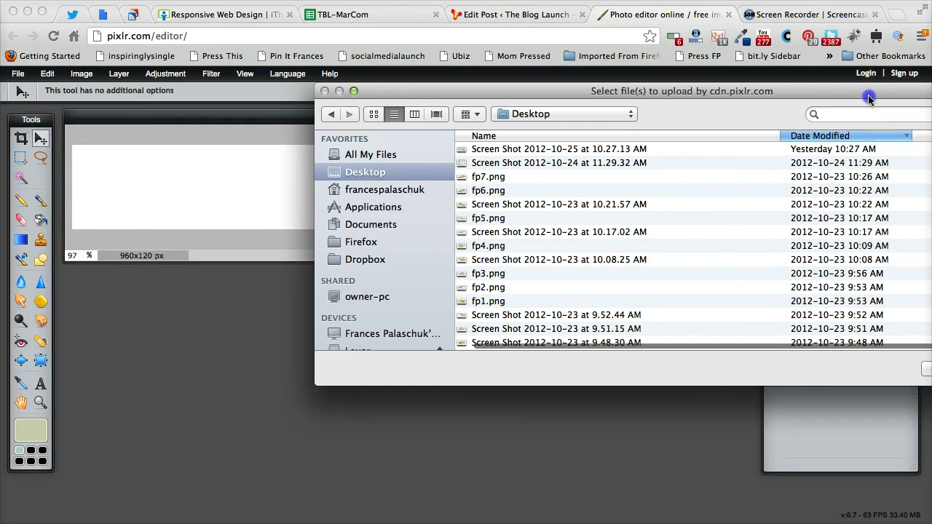
pyautogui.moveTo(869, 91); pyautogui.dragTo(734, 97)
pyautogui.click(741, 146)
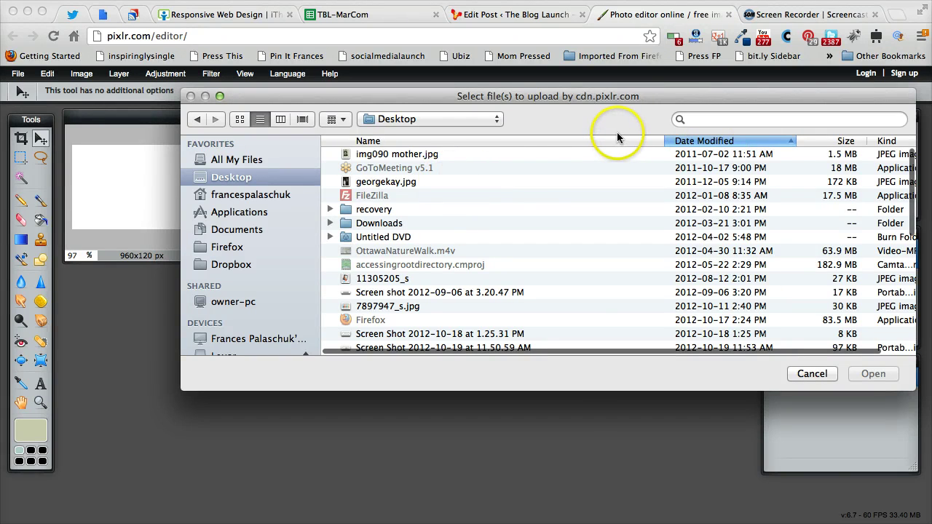
pyautogui.click(718, 142)
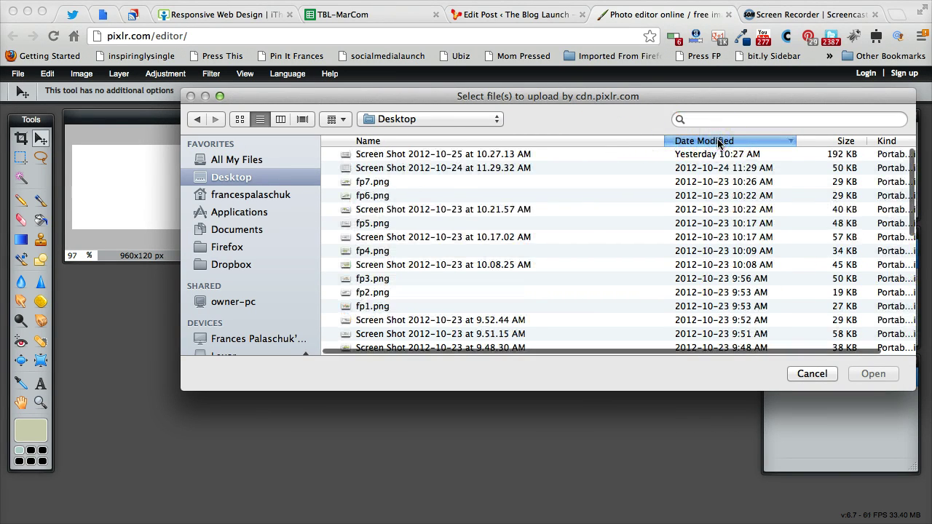
pyautogui.click(718, 142)
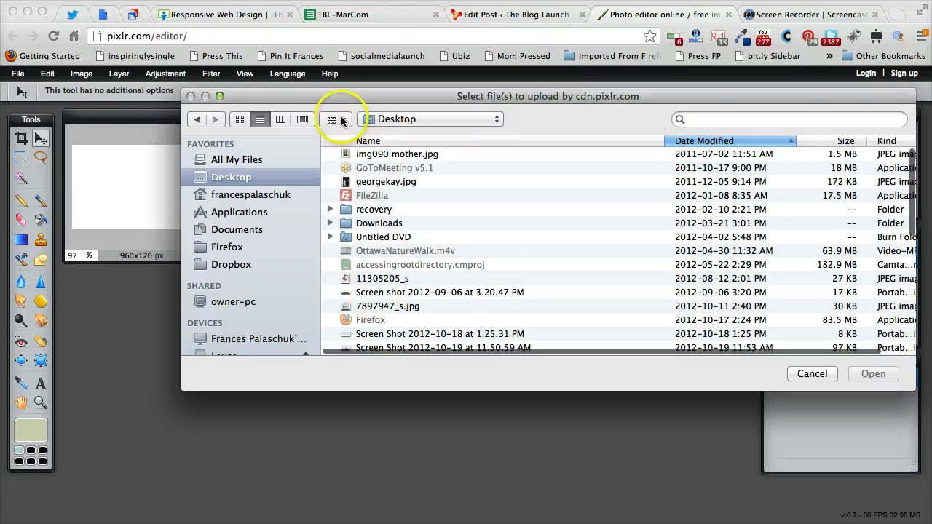
pyautogui.doubleClick(383, 306)
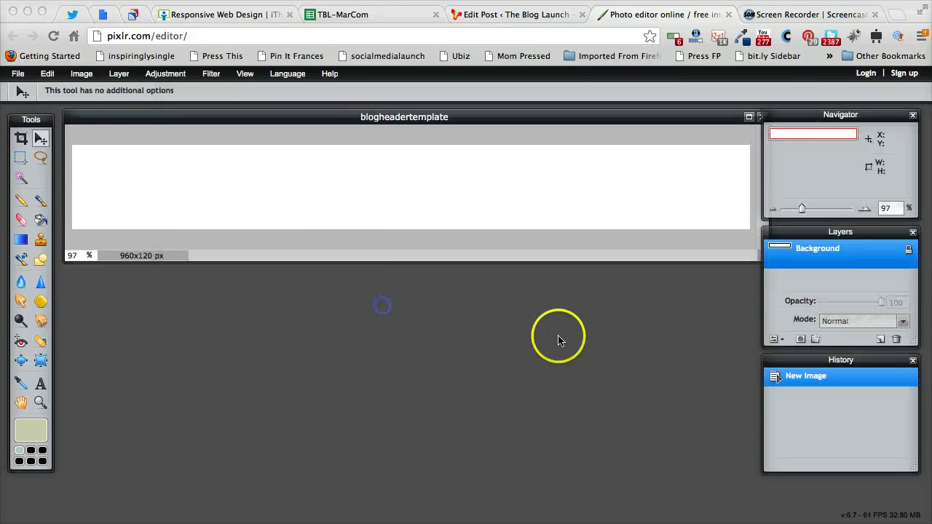
# - Resize and reposition the 7897947_s picture window beside the header template
pyautogui.moveTo(375, 352); pyautogui.dragTo(483, 412)
pyautogui.moveTo(308, 141); pyautogui.dragTo(414, 230)
pyautogui.moveTo(583, 500)
pyautogui.mouseDown()
pyautogui.moveTo(545, 447)
pyautogui.moveTo(560, 473)
pyautogui.mouseUp()
pyautogui.click(250, 391)
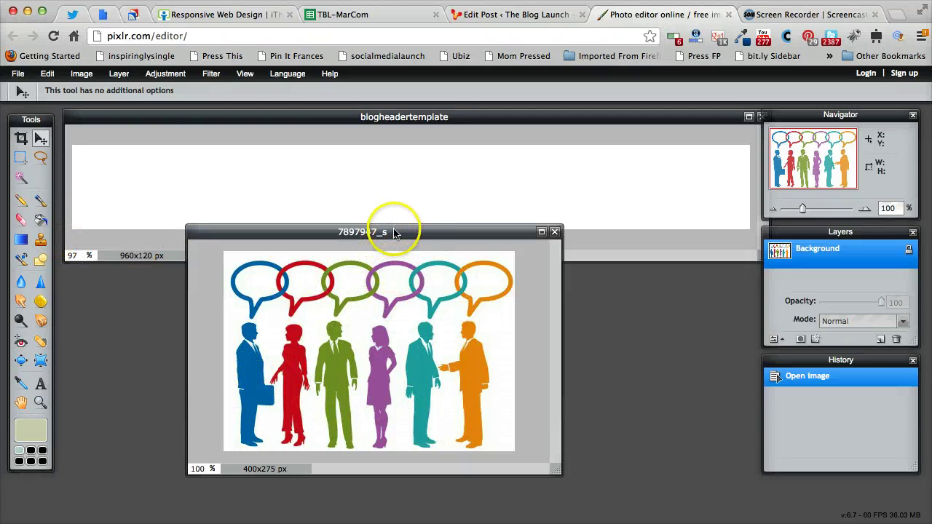
# - Add a new layer named pic1 to the header template
pyautogui.moveTo(393, 231); pyautogui.dragTo(320, 215)
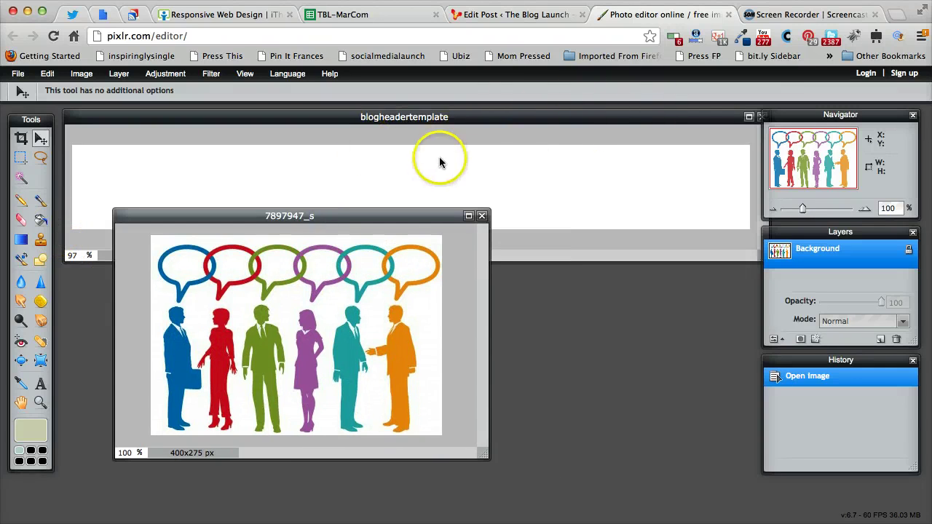
pyautogui.click(450, 118)
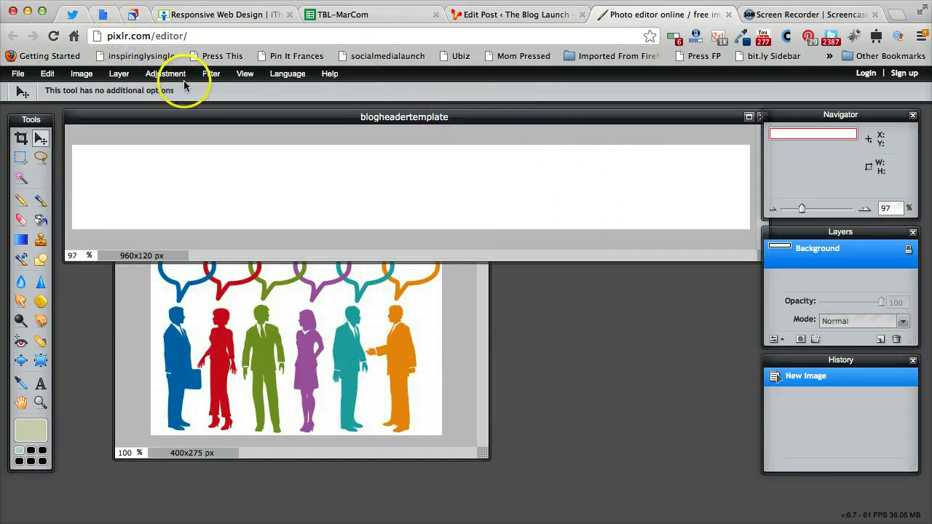
pyautogui.click(118, 75)
pyautogui.click(123, 89)
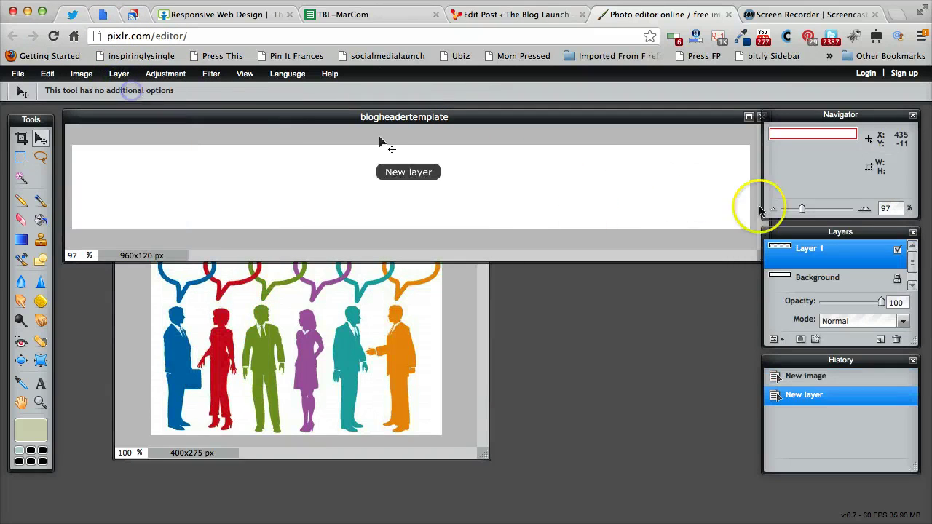
pyautogui.doubleClick(816, 251)
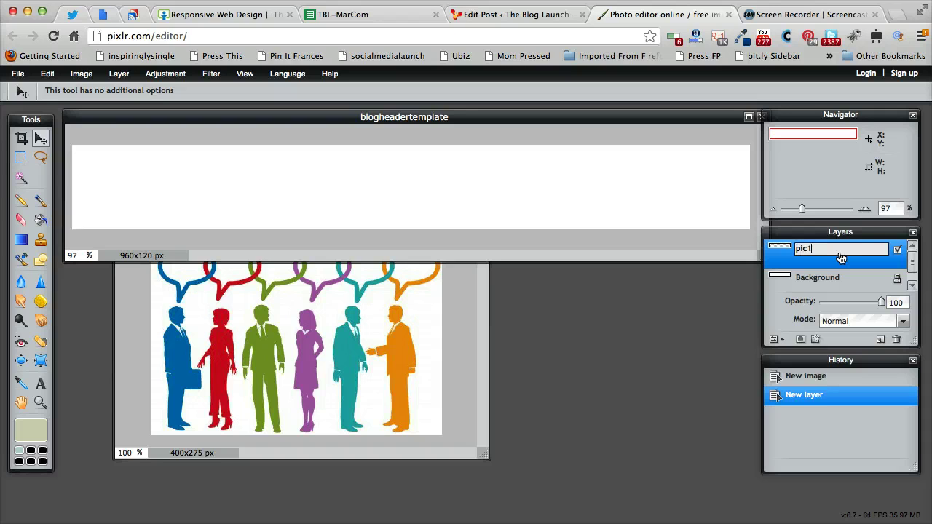
pyautogui.click(838, 286)
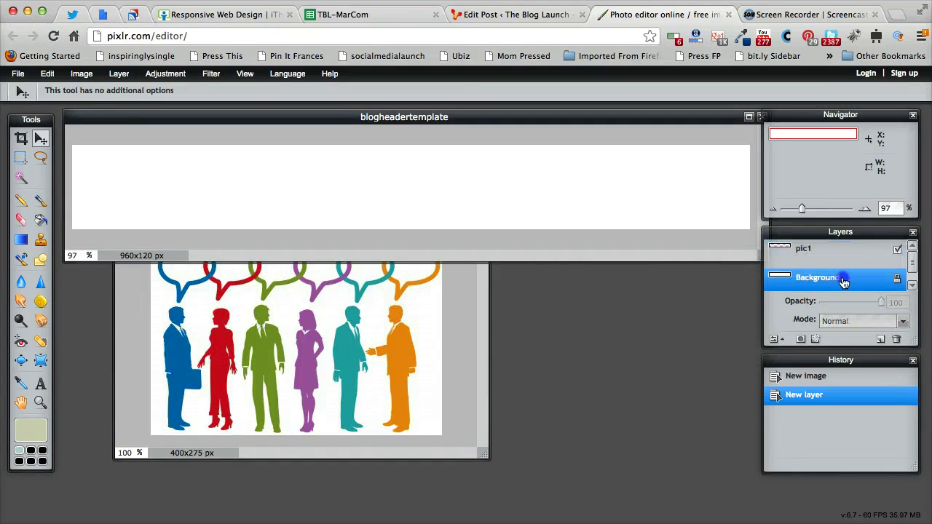
# - Resize the people picture to 204x140 px
pyautogui.click(321, 322)
pyautogui.moveTo(294, 219); pyautogui.dragTo(234, 242)
pyautogui.click(82, 73)
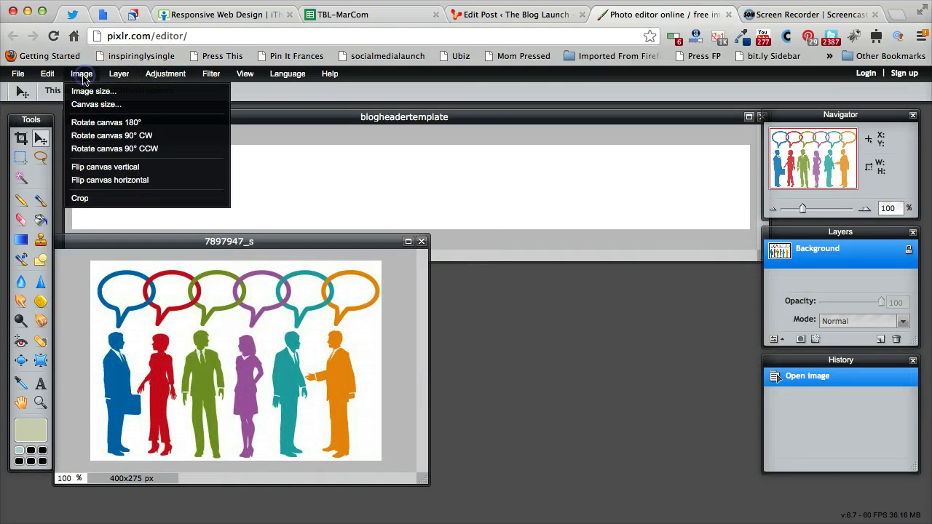
pyautogui.click(138, 91)
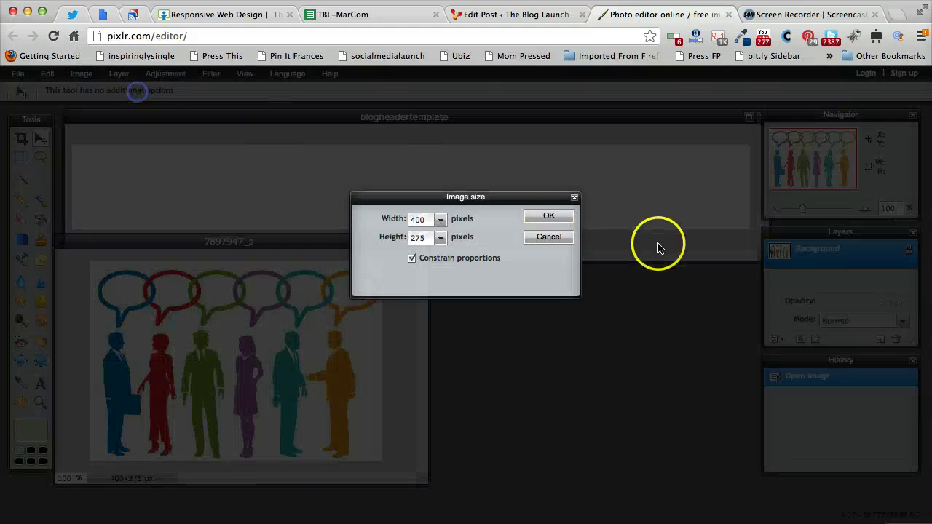
pyautogui.click(440, 238)
pyautogui.click(430, 238)
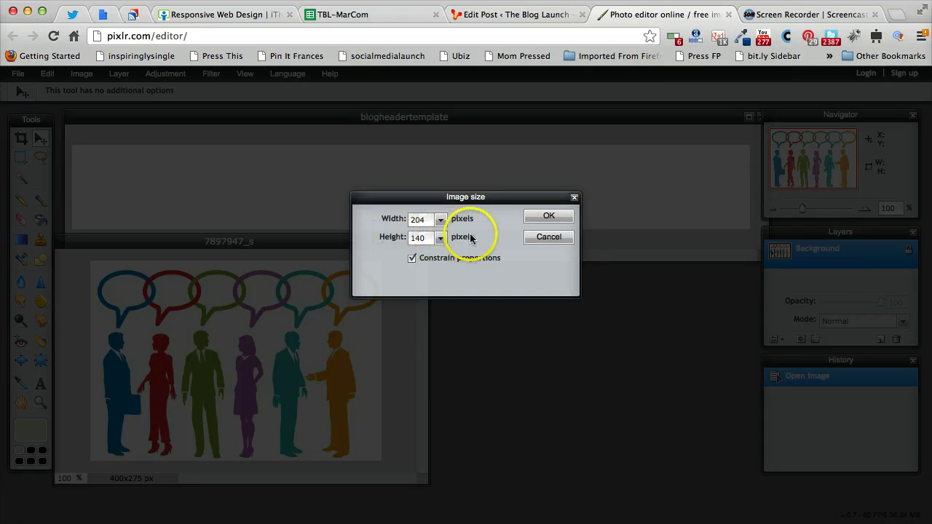
pyautogui.click(553, 218)
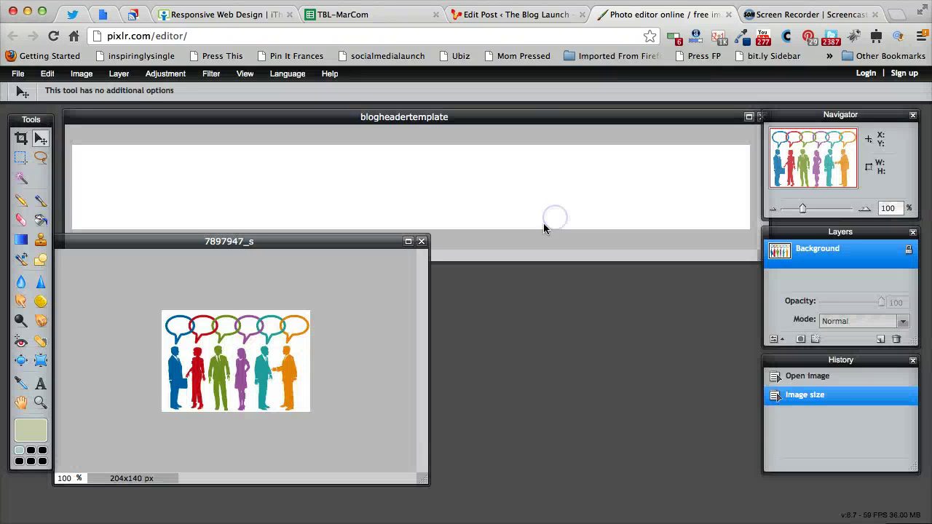
pyautogui.click(201, 173)
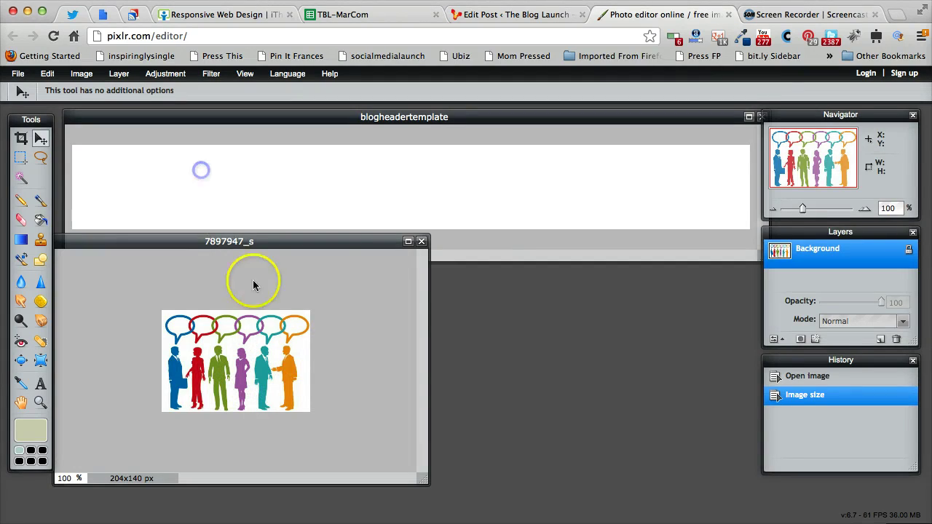
# - Place the people image window below the header template
pyautogui.moveTo(322, 241); pyautogui.dragTo(599, 268)
pyautogui.moveTo(484, 430); pyautogui.dragTo(501, 420)
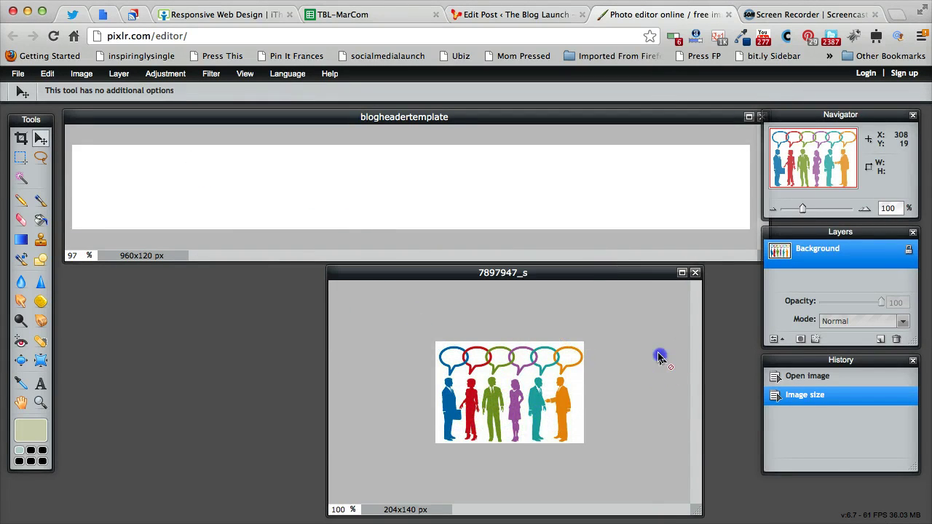
pyautogui.moveTo(611, 273); pyautogui.dragTo(463, 259)
pyautogui.click(511, 323)
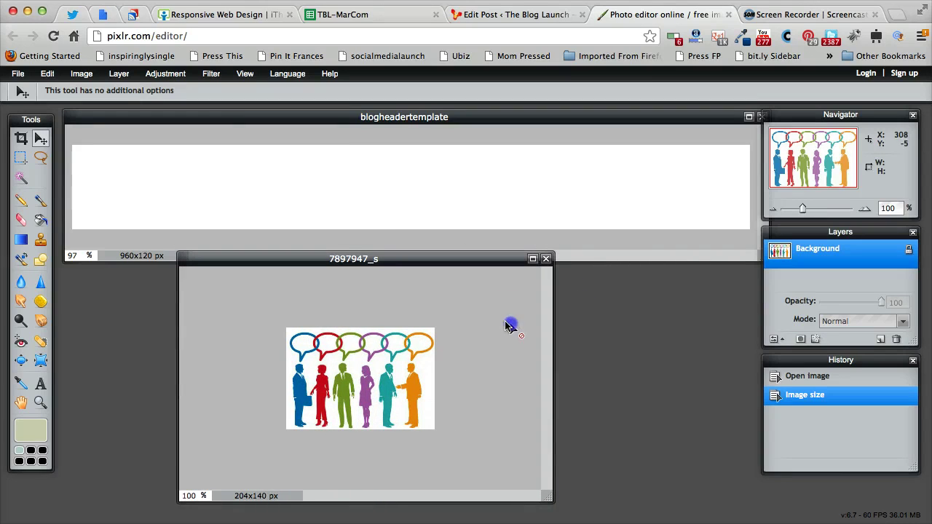
# - Select all of the resized people graphic and copy it
pyautogui.click(48, 76)
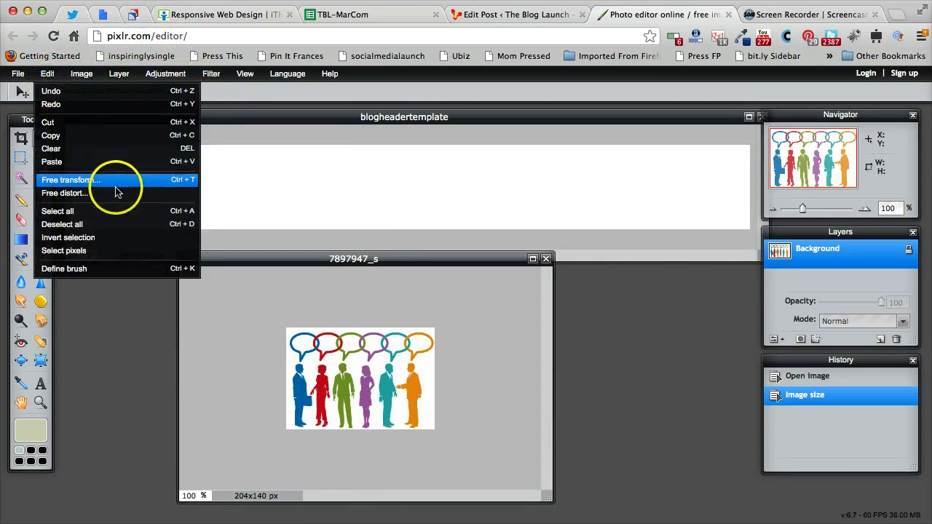
pyautogui.click(115, 211)
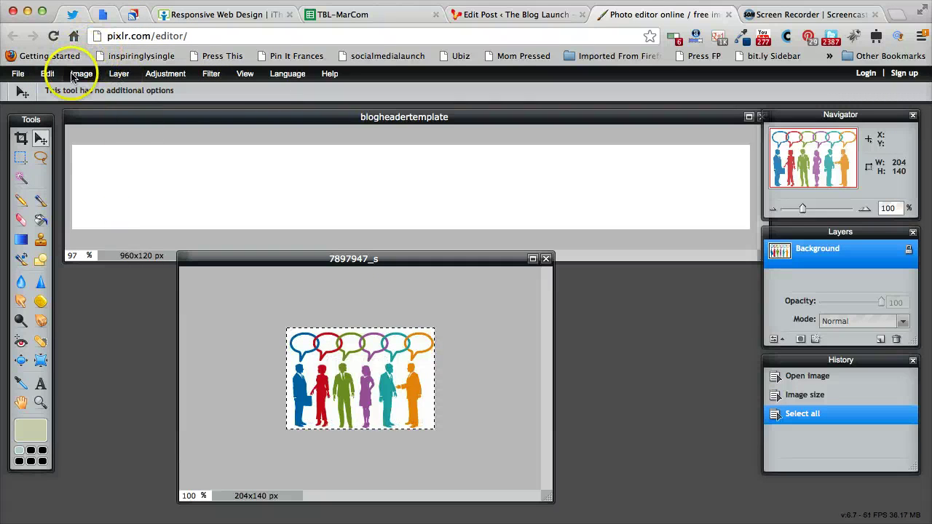
pyautogui.click(47, 74)
pyautogui.click(90, 141)
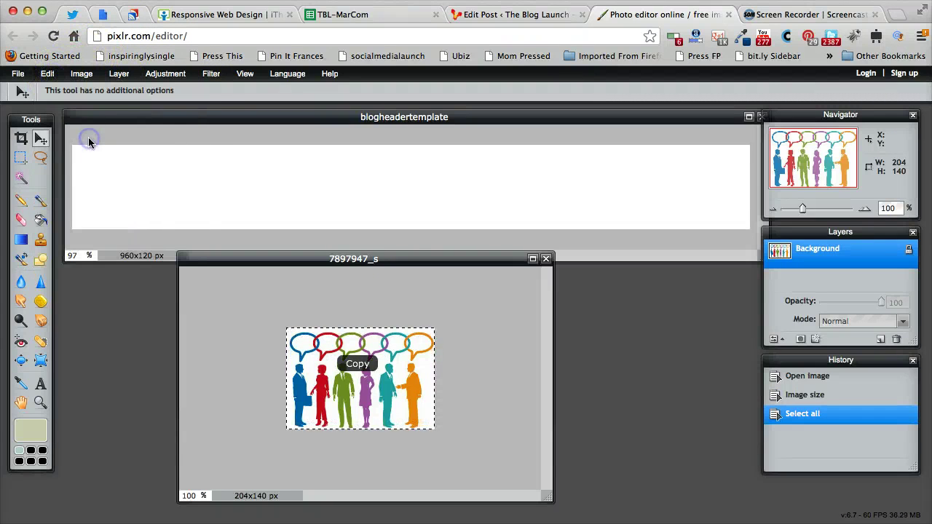
# - Paste the graphic into the header above pic1 as Layer 2 and drag it to the left edge
pyautogui.click(168, 150)
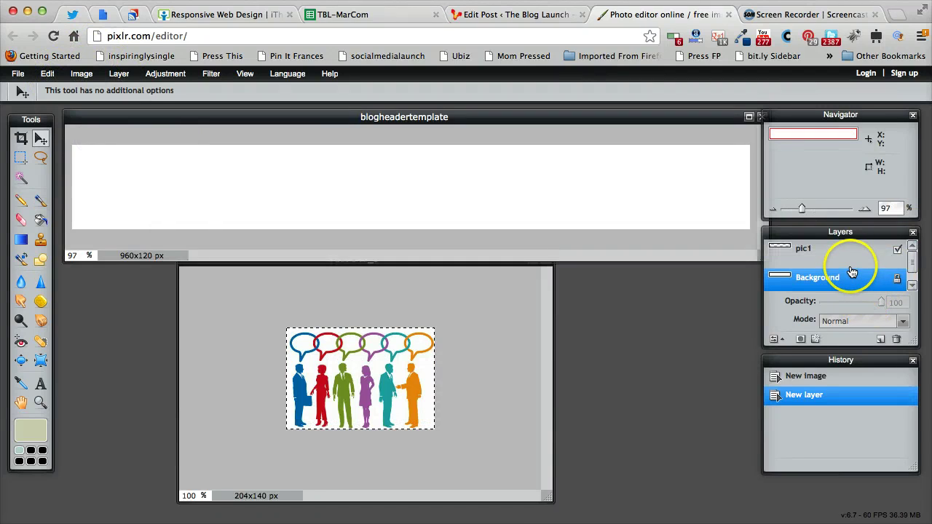
pyautogui.click(910, 268)
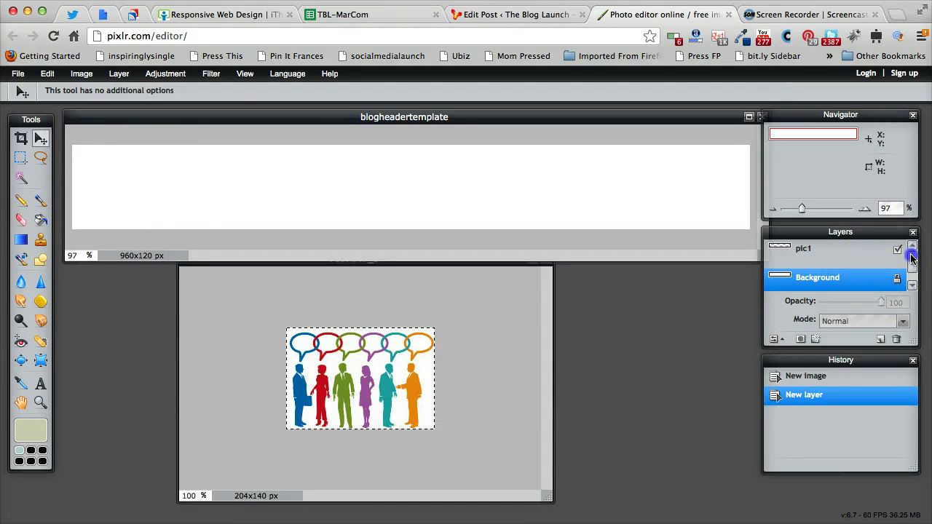
pyautogui.click(827, 252)
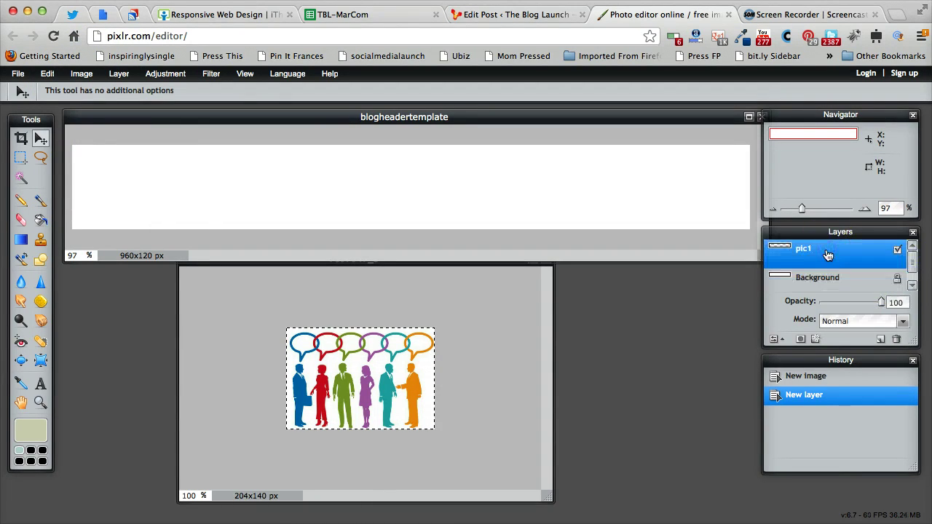
pyautogui.click(47, 74)
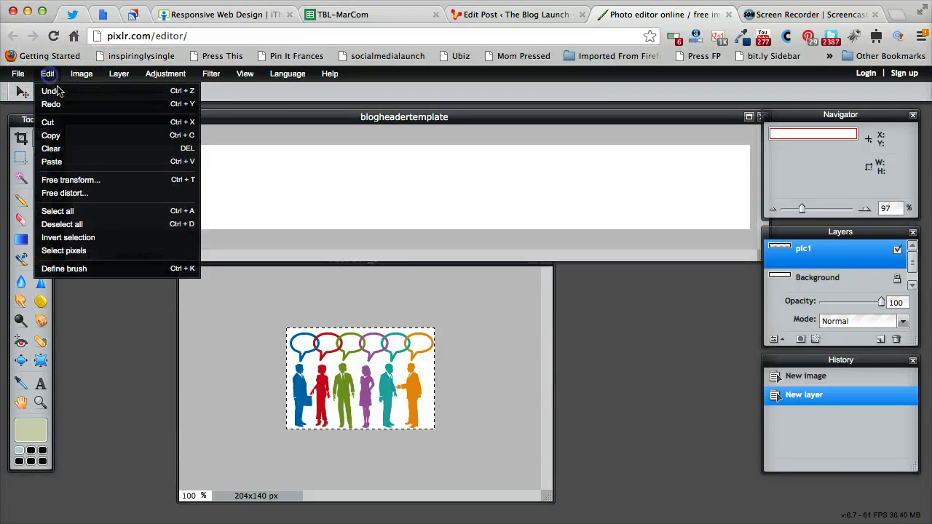
pyautogui.click(111, 166)
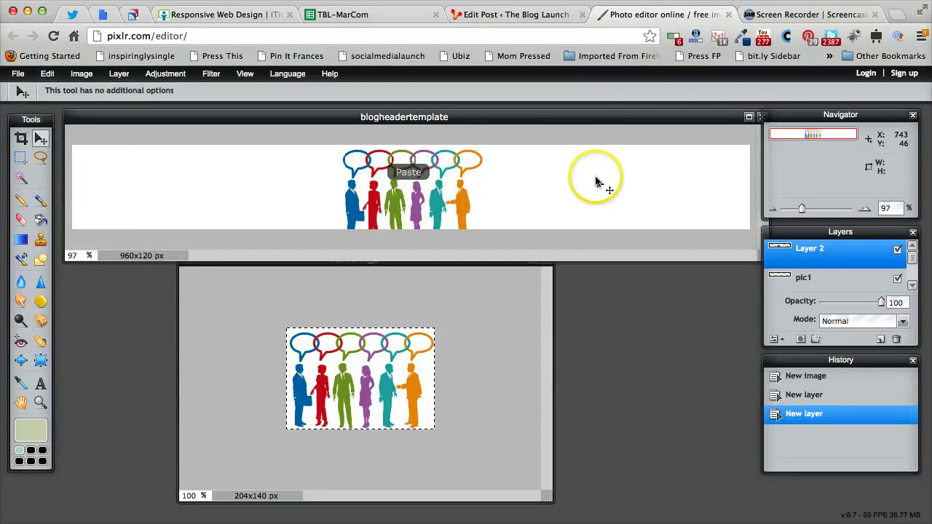
pyautogui.moveTo(399, 224); pyautogui.dragTo(150, 212)
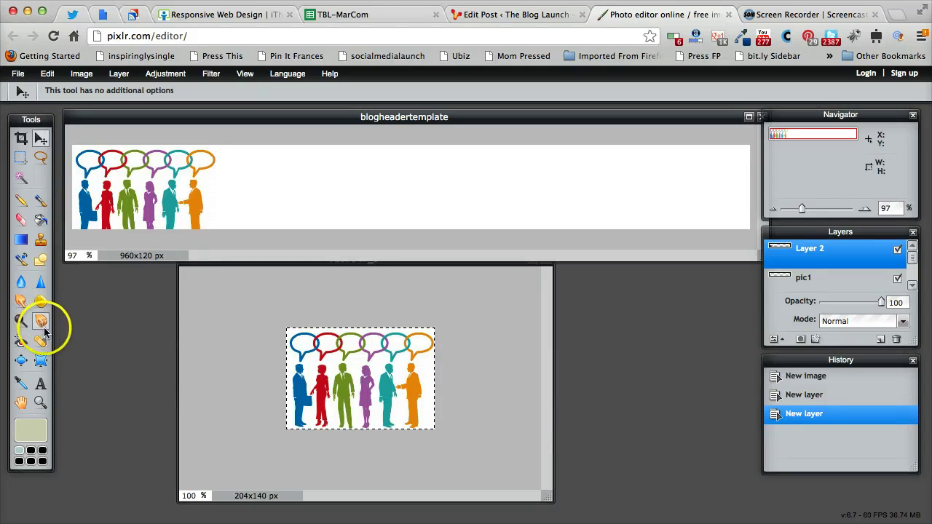
# - Add a 'Social Media Launch' text layer on the header, coloured black #000000
pyautogui.click(40, 383)
pyautogui.click(248, 177)
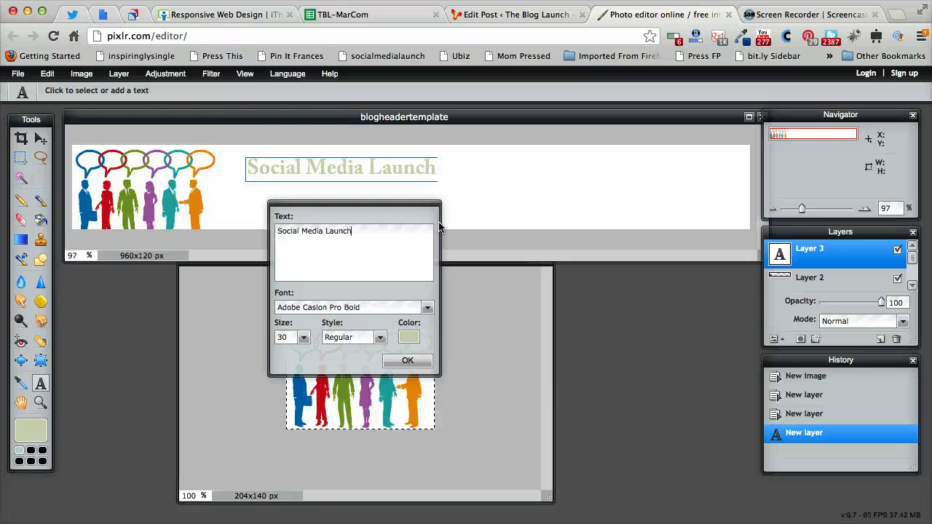
pyautogui.moveTo(357, 229); pyautogui.dragTo(223, 222)
pyautogui.click(408, 337)
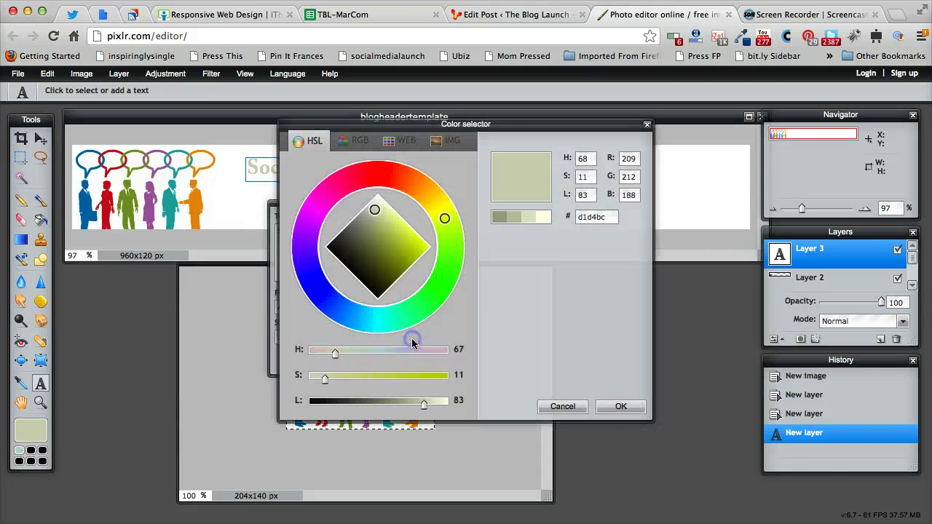
pyautogui.click(502, 216)
pyautogui.write('000000')
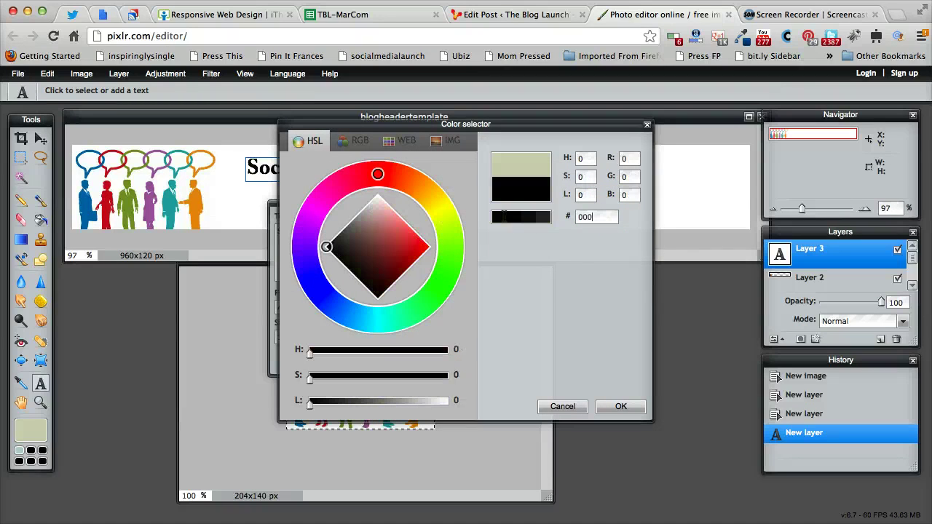
pyautogui.click(631, 405)
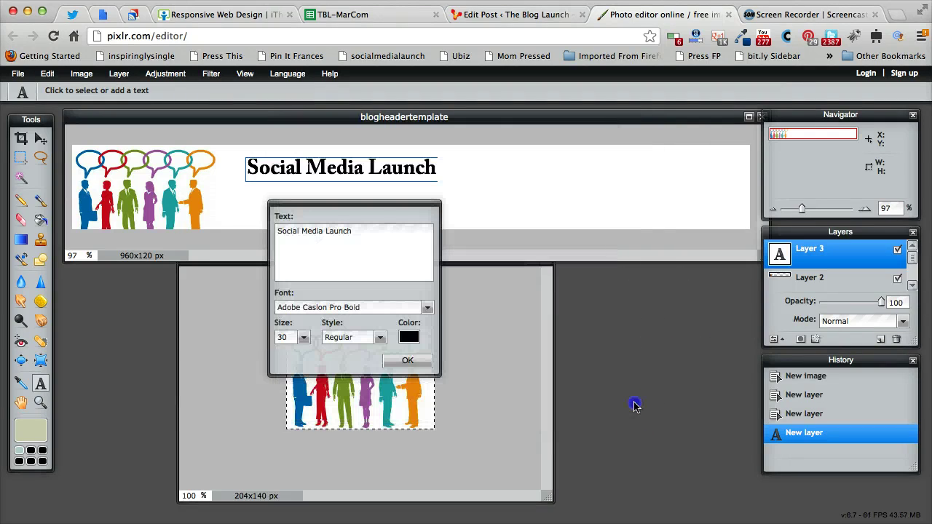
pyautogui.click(408, 359)
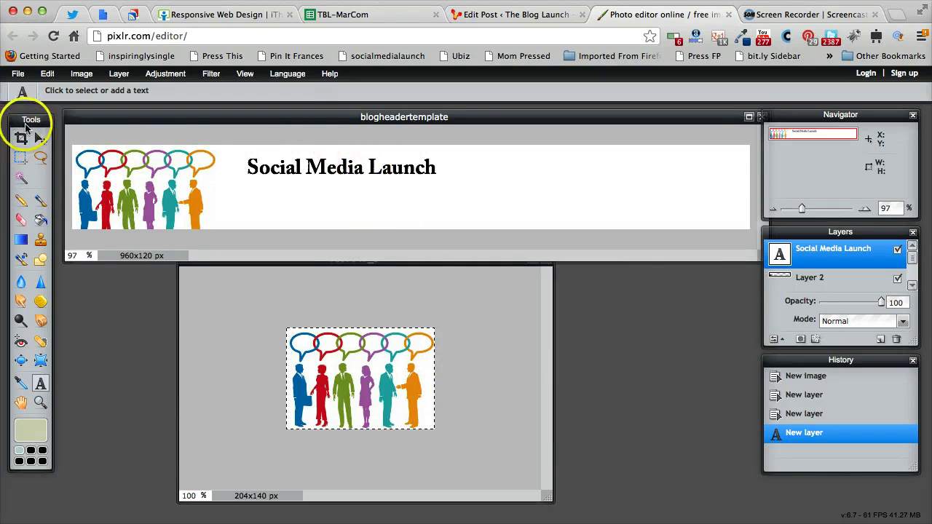
# - Move the title down beside the graphic and enlarge its font size
pyautogui.click(40, 141)
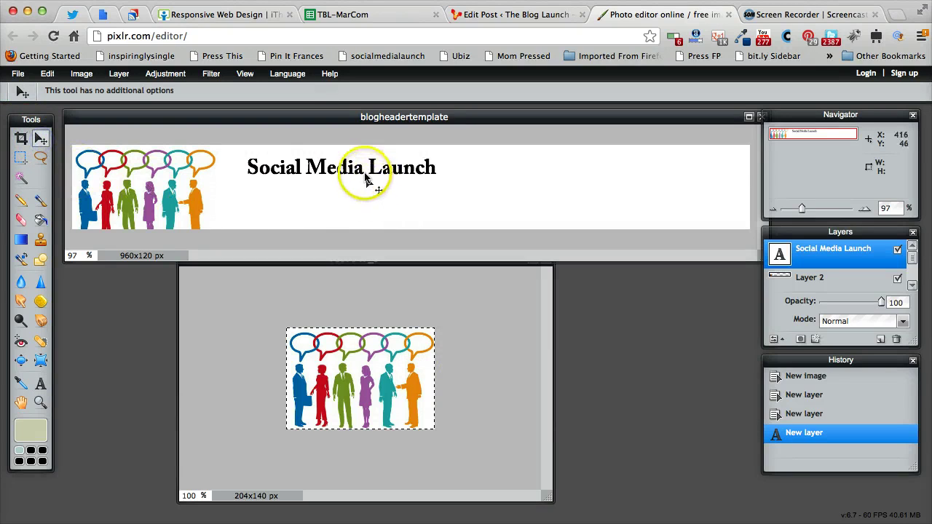
pyautogui.moveTo(369, 174); pyautogui.dragTo(340, 188)
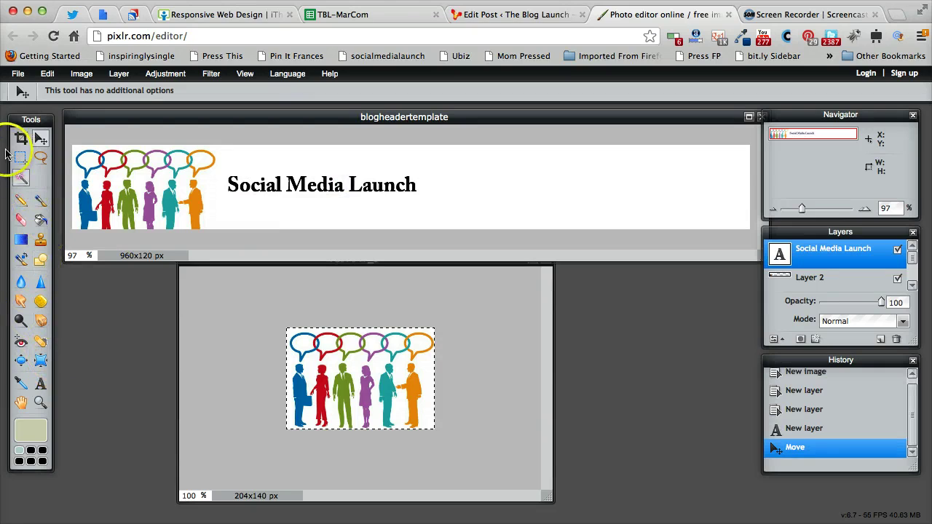
pyautogui.click(40, 384)
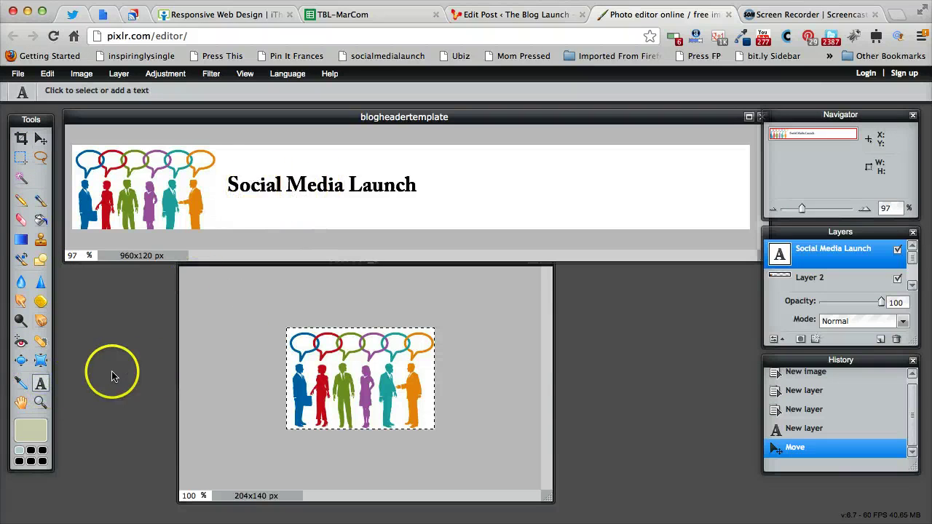
pyautogui.click(239, 182)
pyautogui.click(227, 182)
pyautogui.click(238, 183)
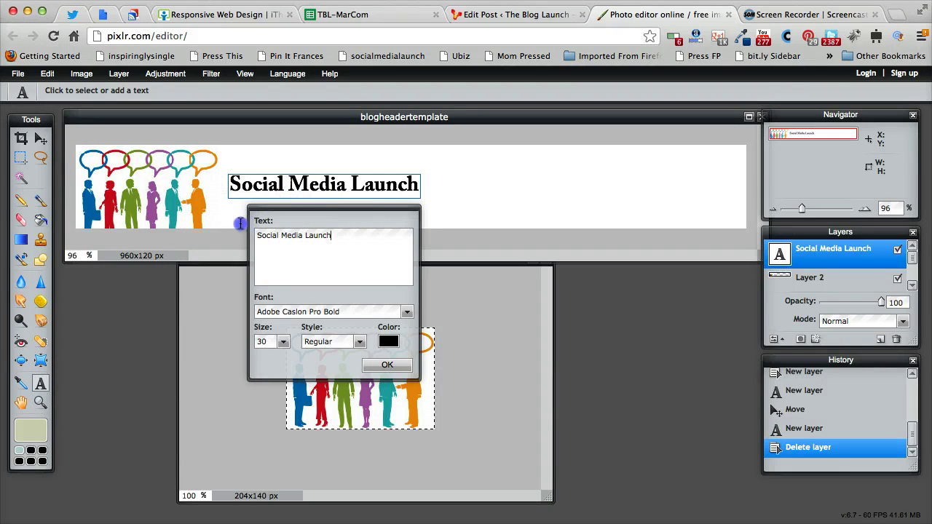
pyautogui.moveTo(312, 245); pyautogui.dragTo(232, 223)
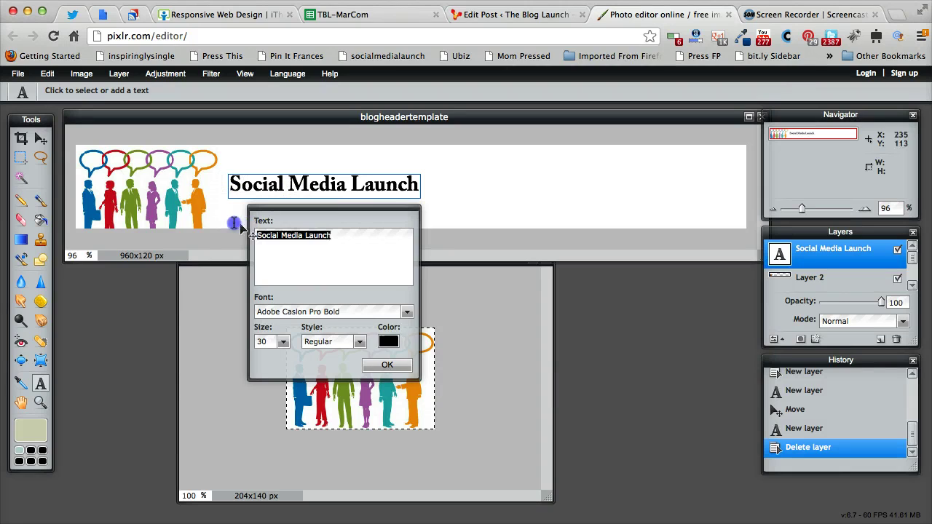
pyautogui.click(281, 342)
pyautogui.moveTo(225, 357); pyautogui.dragTo(235, 358)
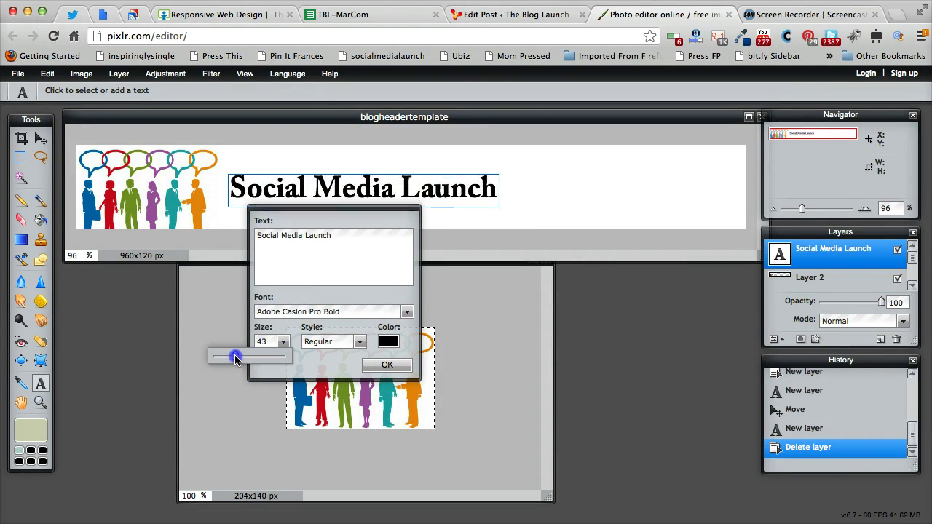
pyautogui.click(387, 365)
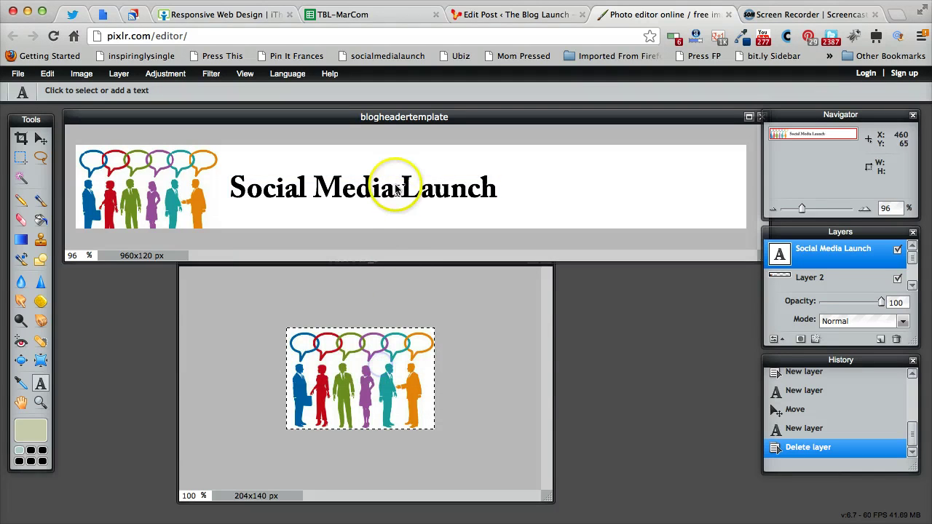
# - Nudge the title up slightly and set its size to 34
pyautogui.click(41, 138)
pyautogui.moveTo(299, 189)
pyautogui.mouseDown()
pyautogui.moveTo(296, 176)
pyautogui.moveTo(291, 185)
pyautogui.mouseUp()
pyautogui.click(41, 383)
pyautogui.click(294, 186)
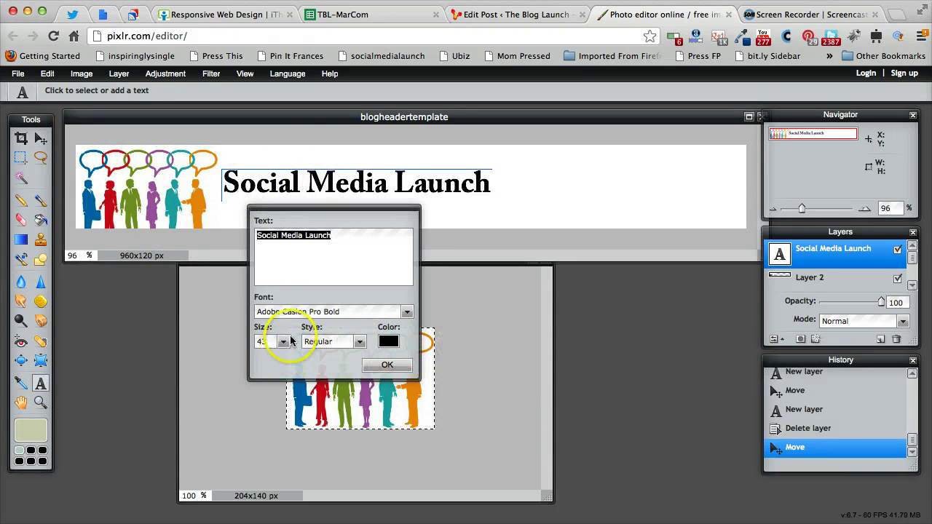
pyautogui.click(210, 230)
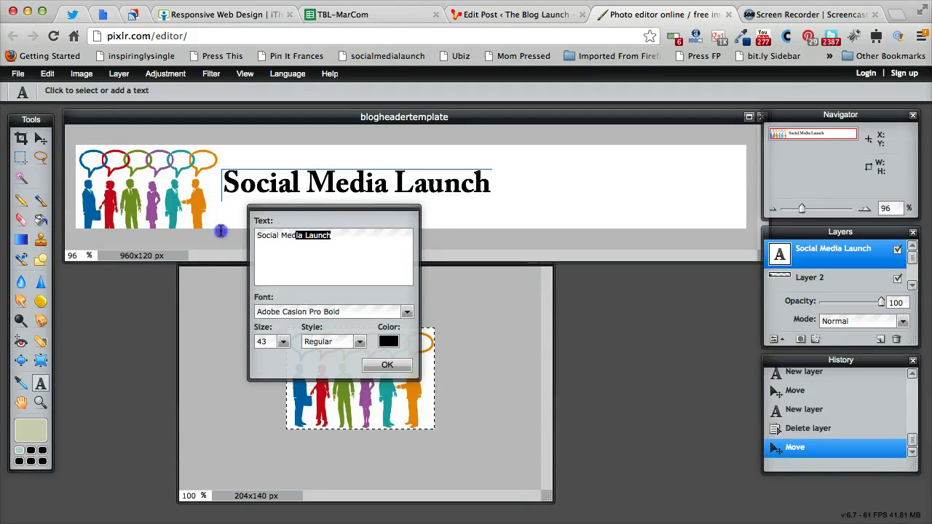
pyautogui.click(281, 341)
pyautogui.moveTo(234, 355); pyautogui.dragTo(233, 355)
pyautogui.click(388, 369)
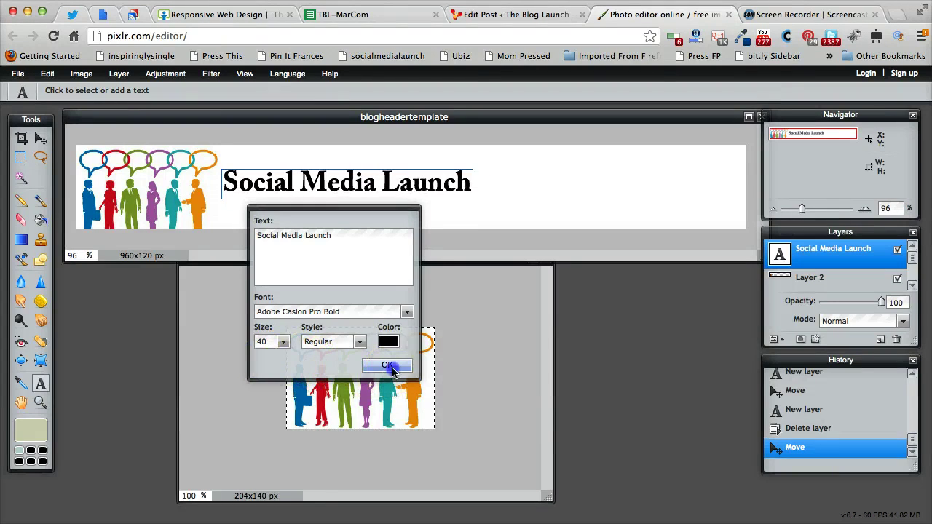
pyautogui.click(40, 138)
pyautogui.moveTo(474, 116)
pyautogui.mouseDown()
pyautogui.moveTo(492, 202)
pyautogui.moveTo(410, 170)
pyautogui.moveTo(474, 137)
pyautogui.moveTo(461, 118)
pyautogui.mouseUp()
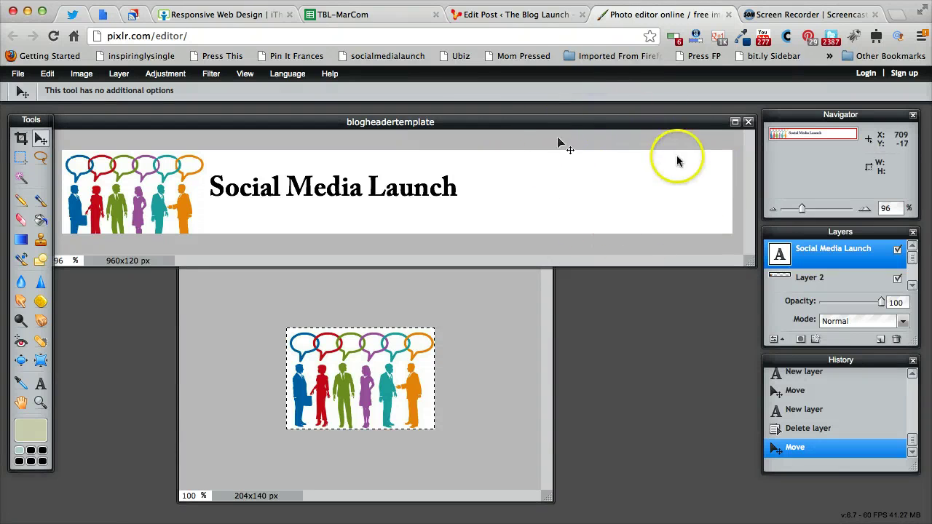
pyautogui.click(533, 15)
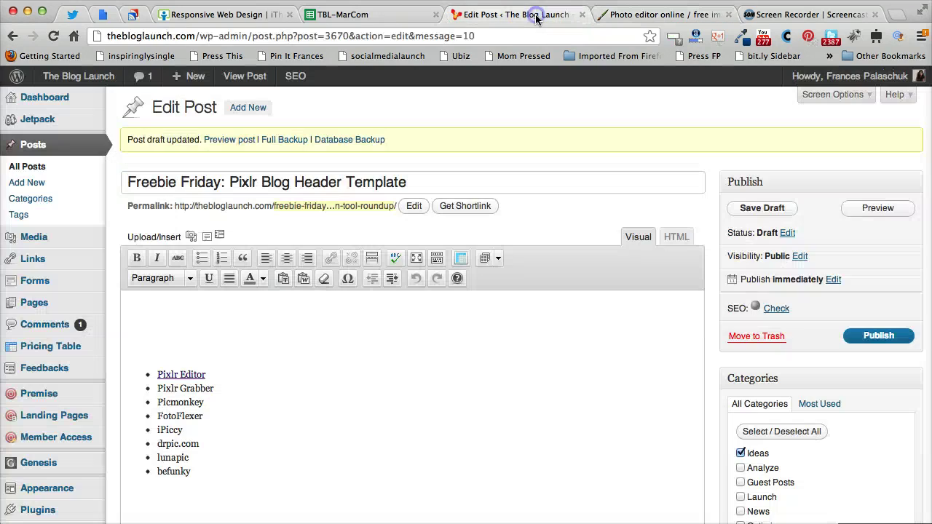
pyautogui.moveTo(73, 75)
pyautogui.click(77, 102)
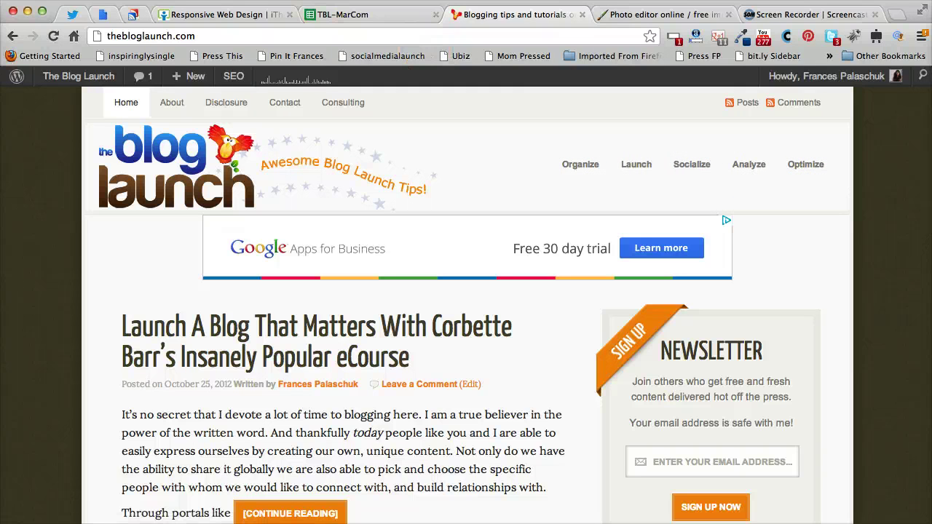
pyautogui.click(639, 15)
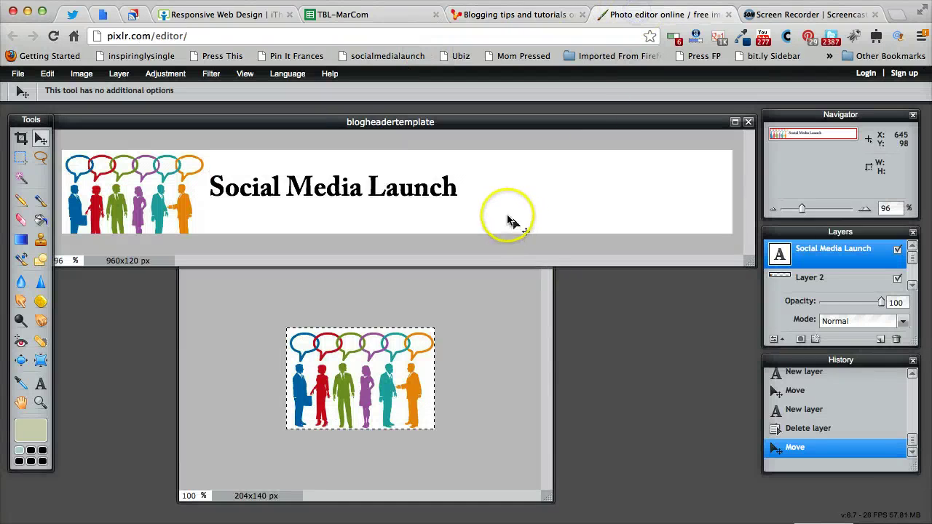
# - Reposition and enlarge the people image window, trying an undo from the browser's Edit menu
pyautogui.click(452, 406)
pyautogui.moveTo(431, 256); pyautogui.dragTo(393, 203)
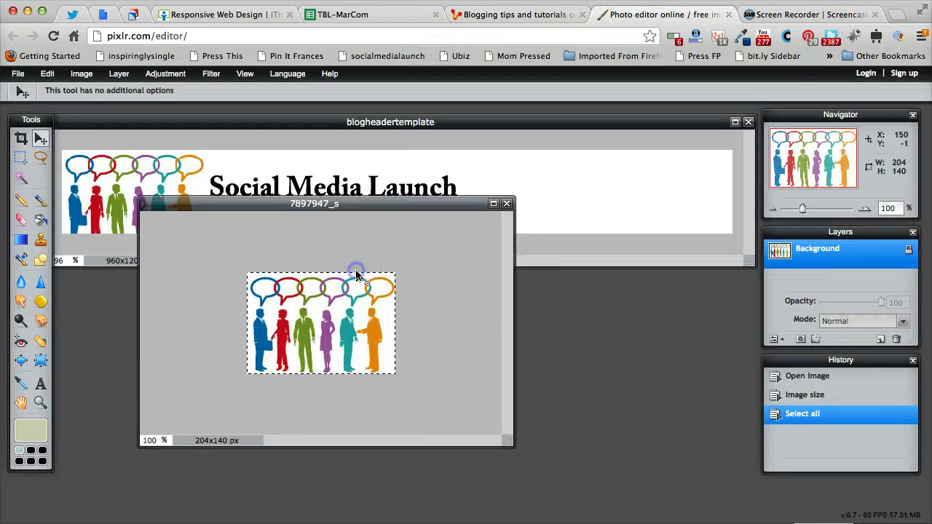
pyautogui.click(86, 0)
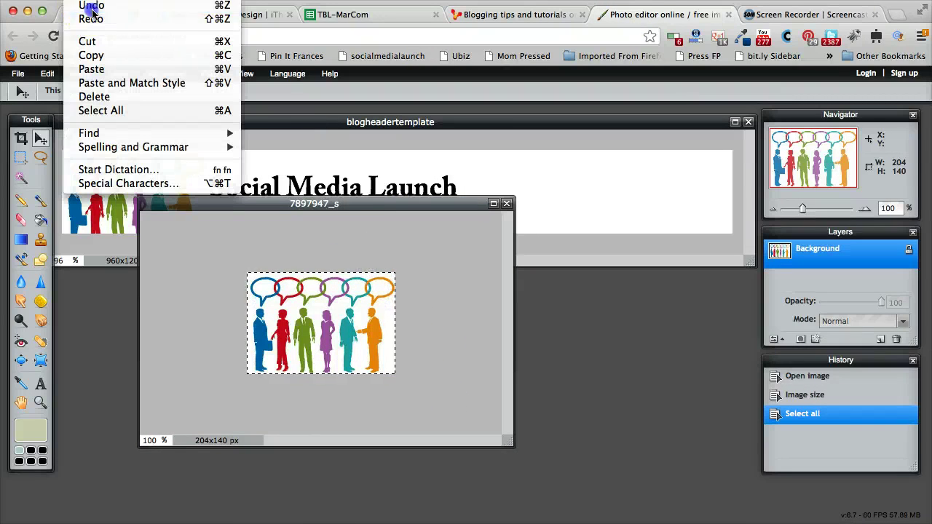
pyautogui.click(362, 280)
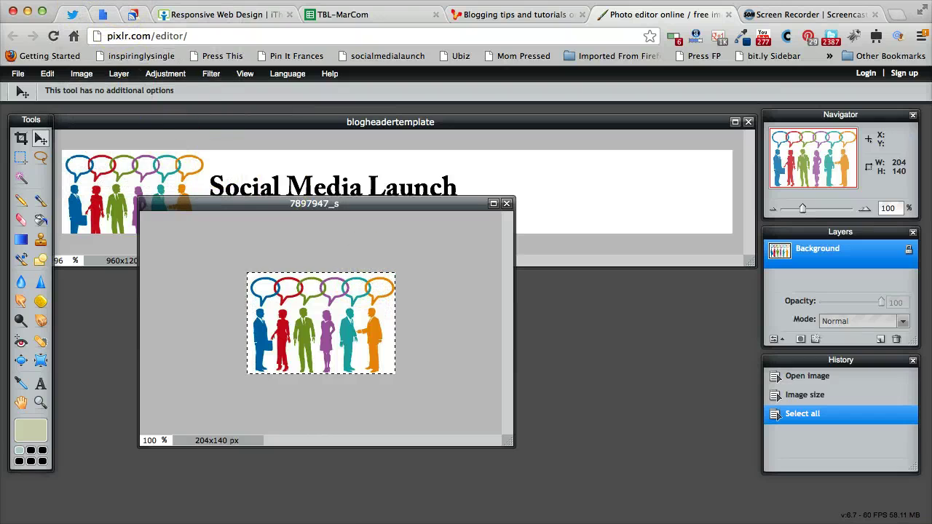
pyautogui.click(66, 0)
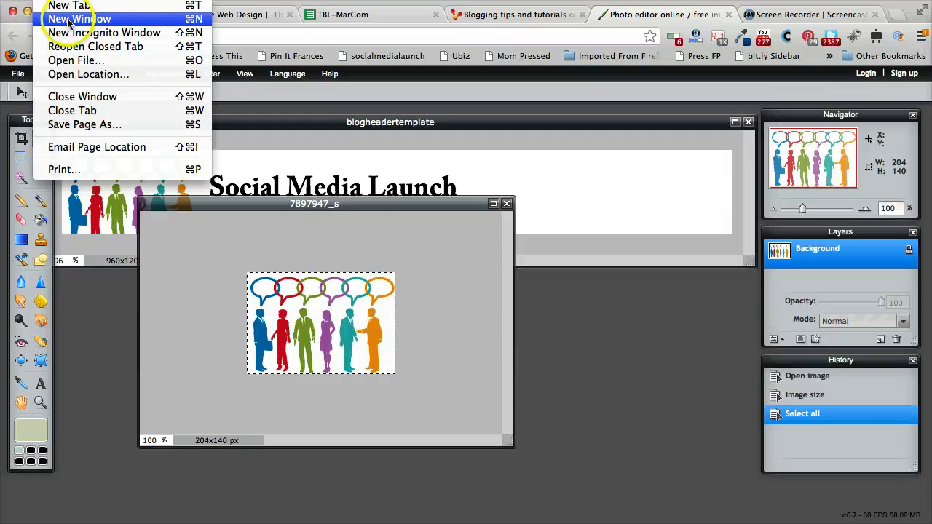
pyautogui.click(343, 315)
pyautogui.moveTo(508, 442); pyautogui.dragTo(654, 491)
pyautogui.click(42, 141)
pyautogui.click(86, 0)
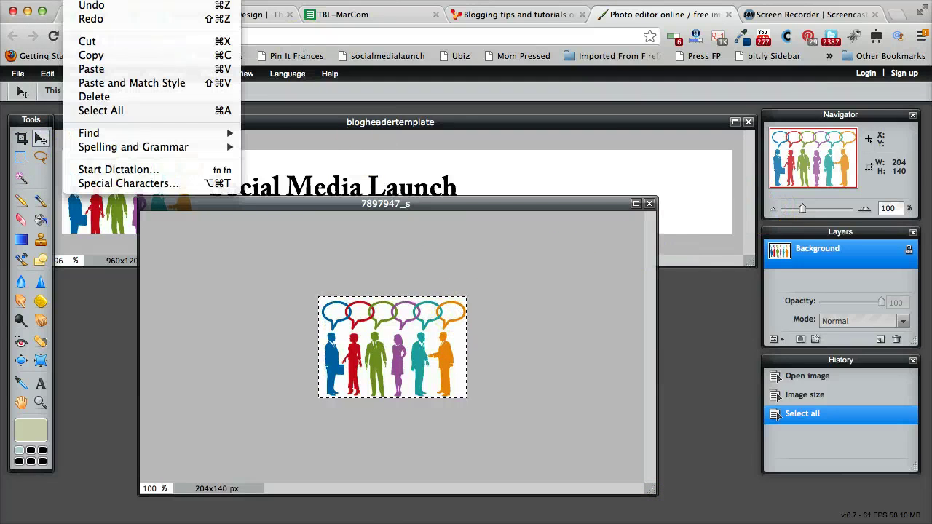
pyautogui.click(91, 5)
pyautogui.click(86, 0)
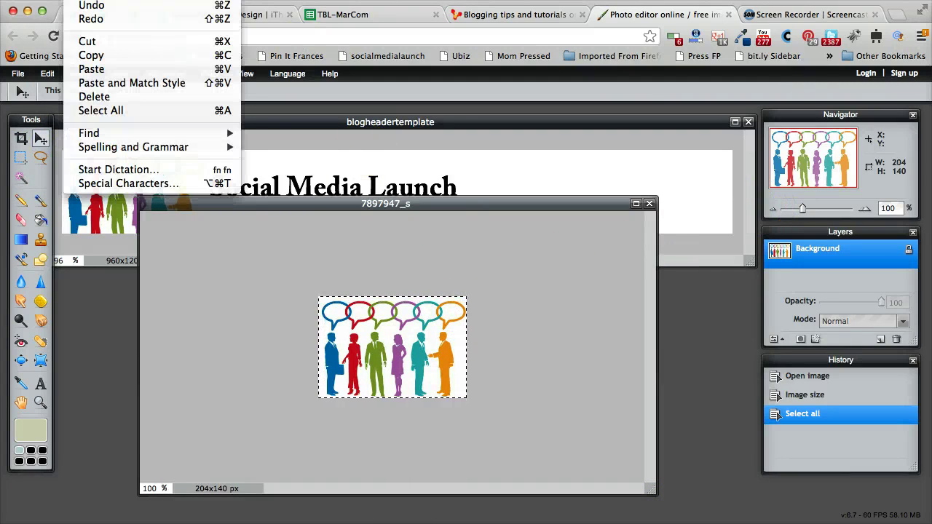
pyautogui.click(97, 9)
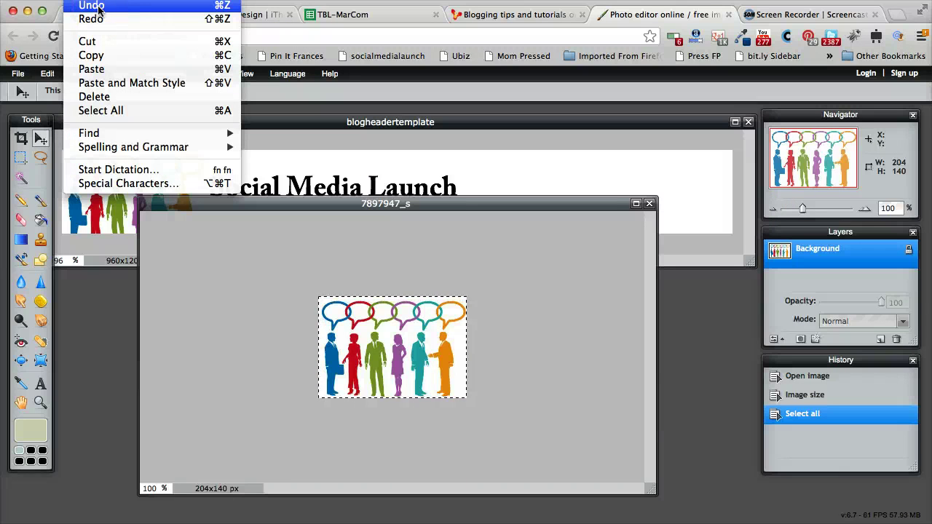
pyautogui.click(213, 362)
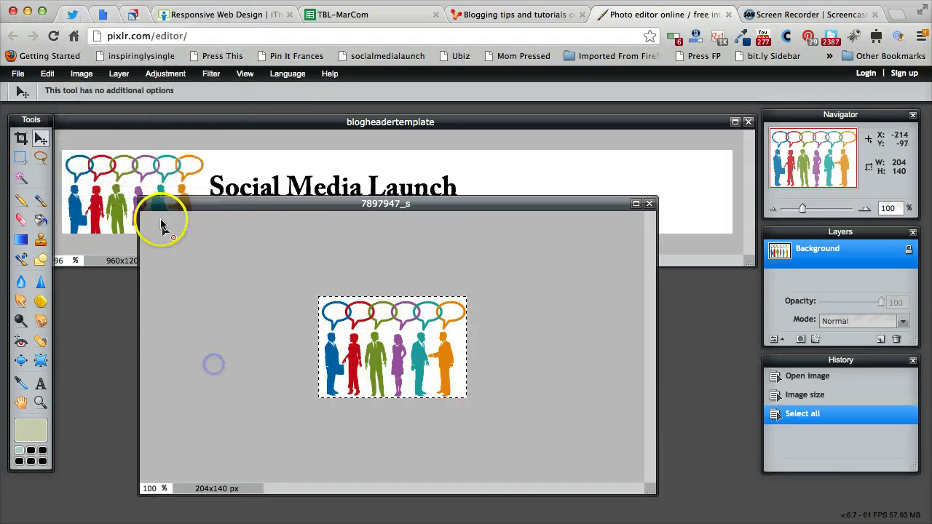
# - Close the 7897947_s window, choosing not to save changes
pyautogui.click(648, 208)
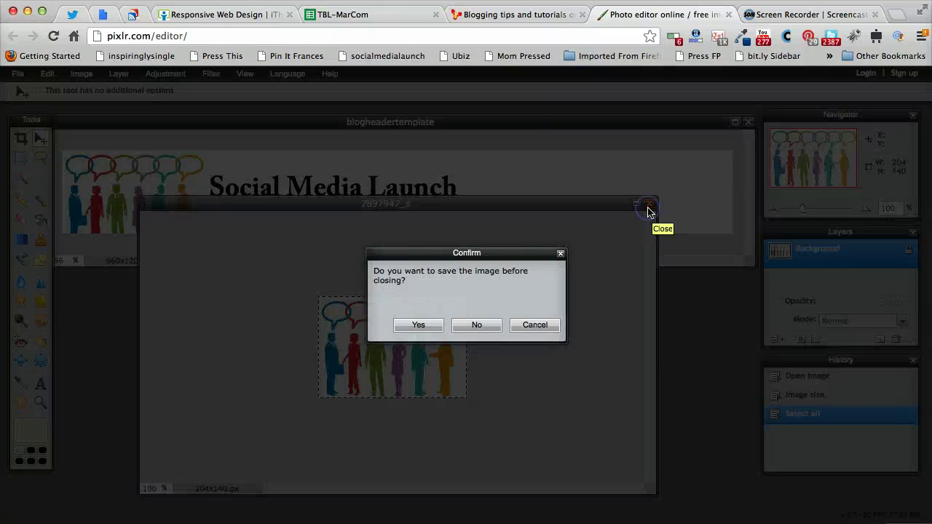
pyautogui.click(477, 326)
pyautogui.moveTo(94, 2); pyautogui.dragTo(101, 149)
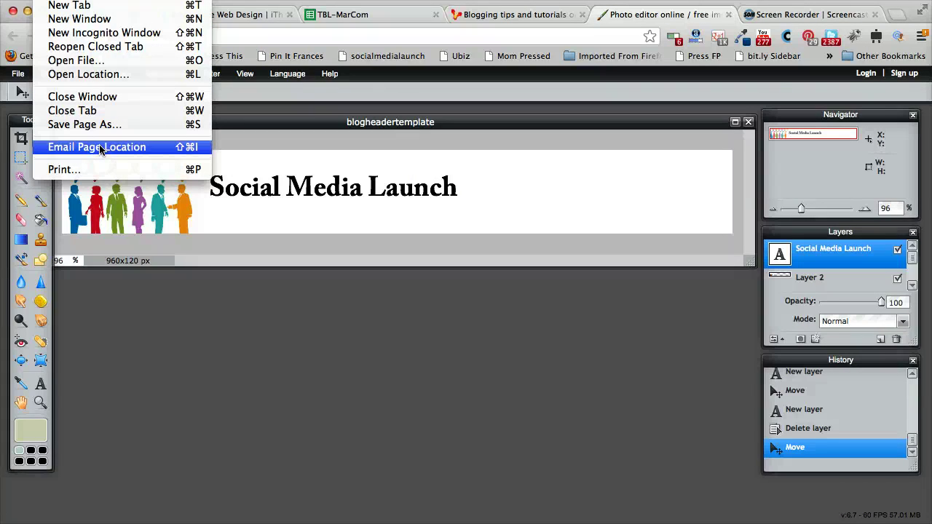
pyautogui.click(192, 305)
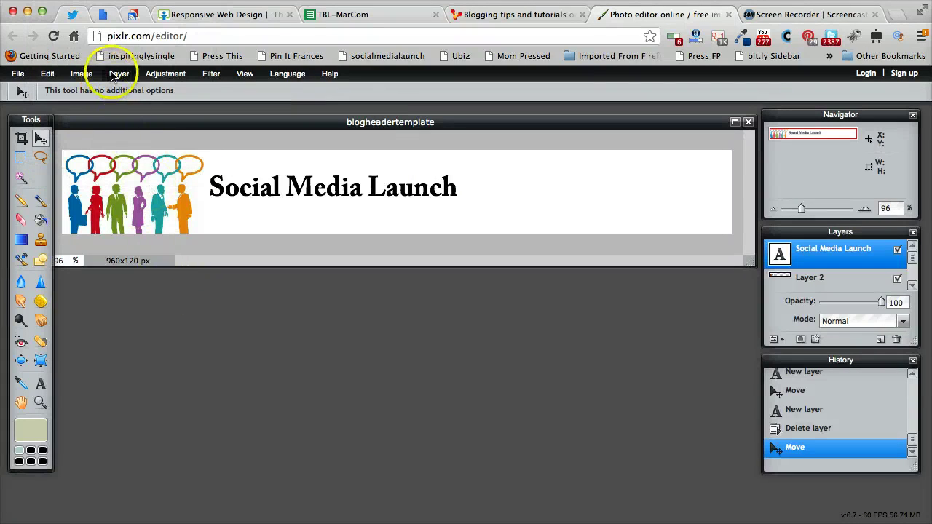
# - Open the 11305205_s image by mistake and close its window
pyautogui.click(18, 74)
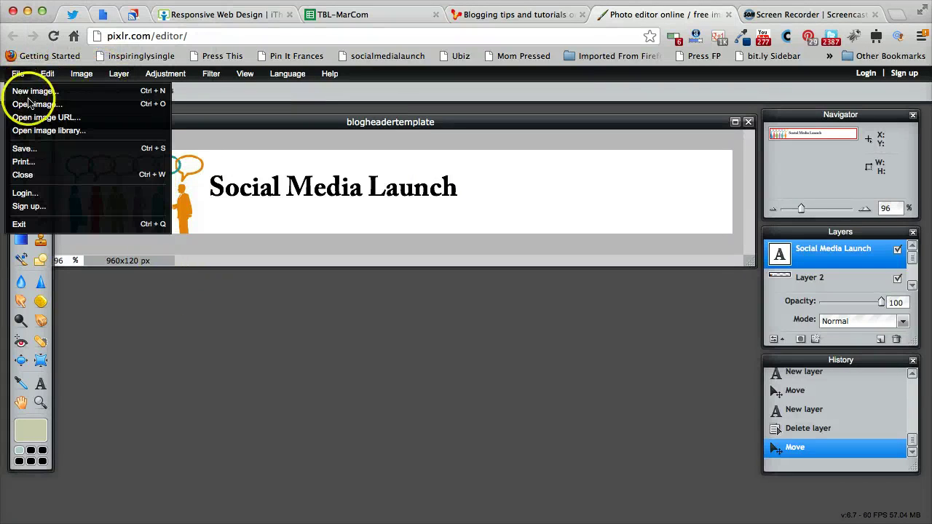
pyautogui.click(134, 103)
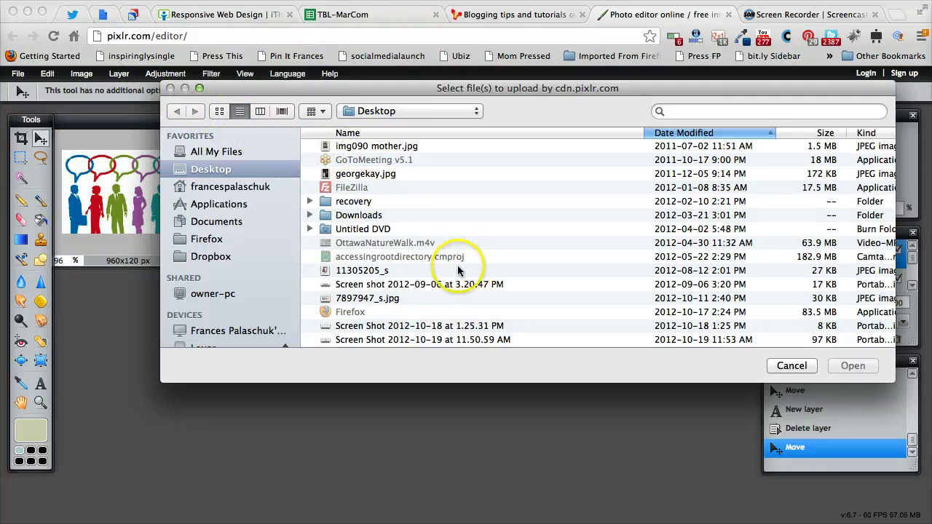
pyautogui.doubleClick(350, 271)
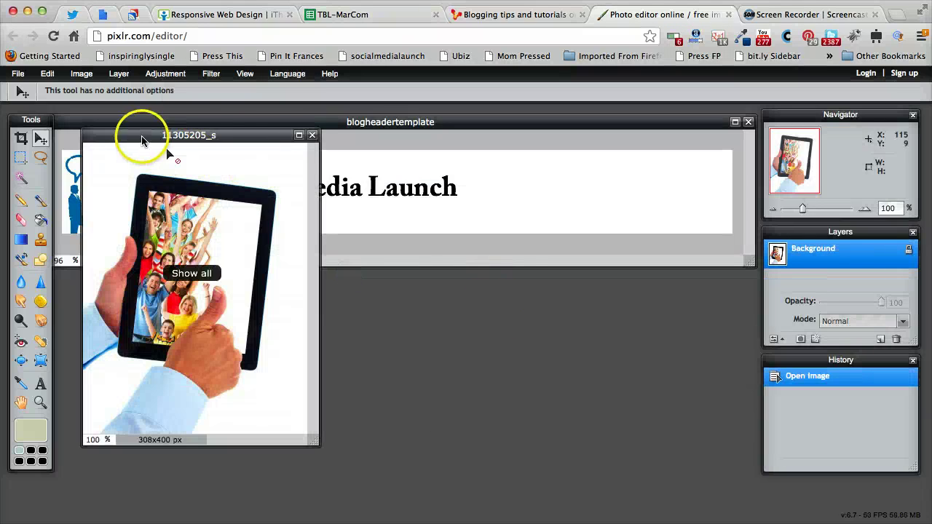
pyautogui.click(312, 134)
pyautogui.click(44, 0)
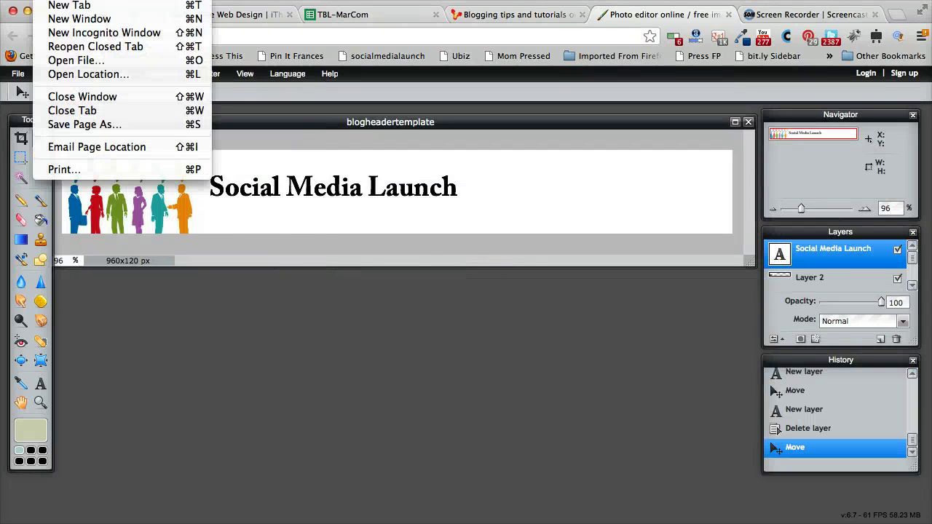
# - Reopen 7897947_s.jpg and enlarge its window to show the full 400x275 image
pyautogui.click(347, 100)
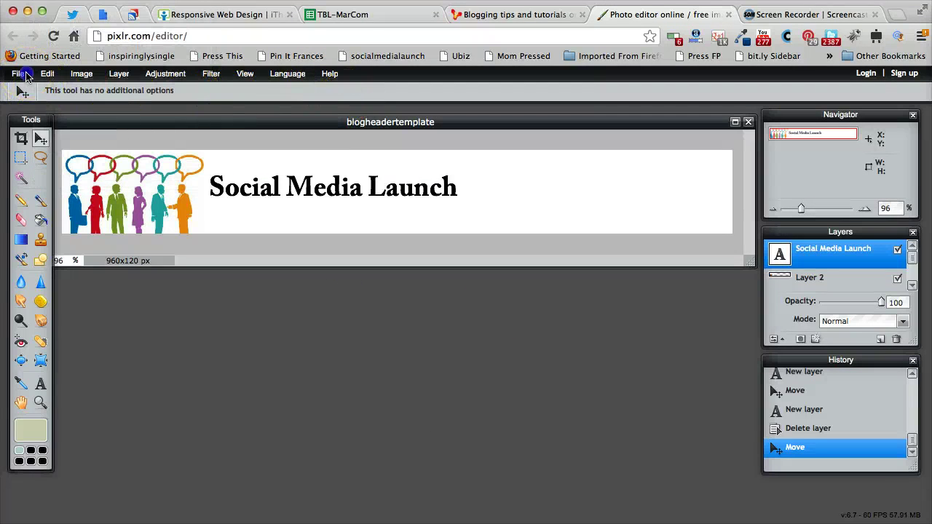
pyautogui.click(17, 74)
pyautogui.click(49, 109)
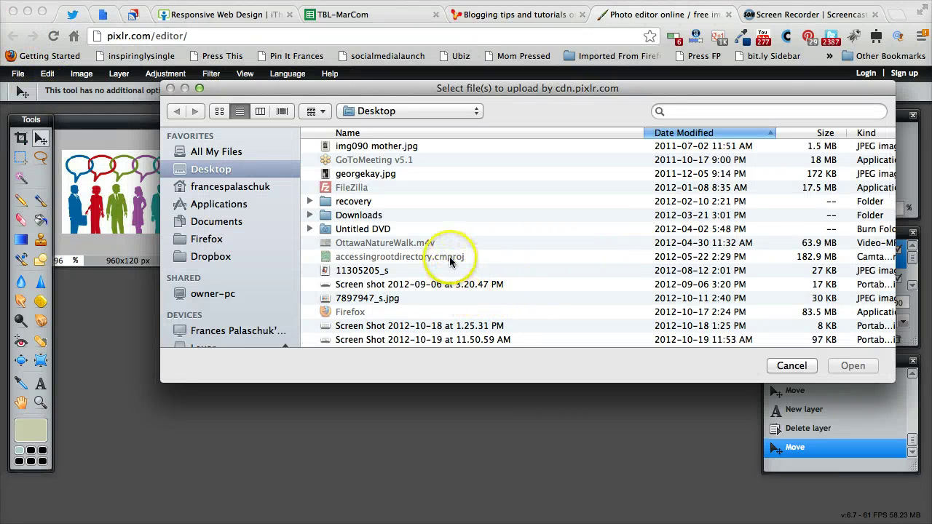
pyautogui.click(386, 300)
pyautogui.click(386, 300)
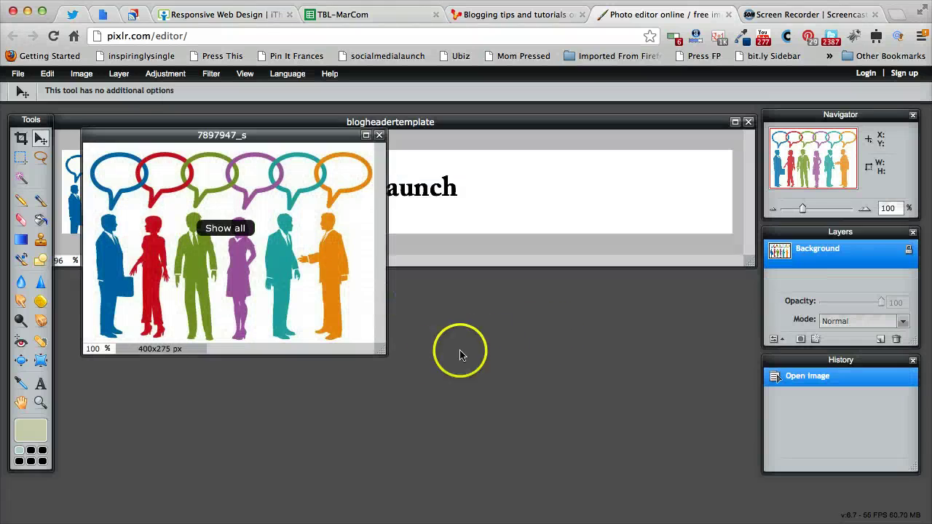
pyautogui.moveTo(384, 350); pyautogui.dragTo(554, 430)
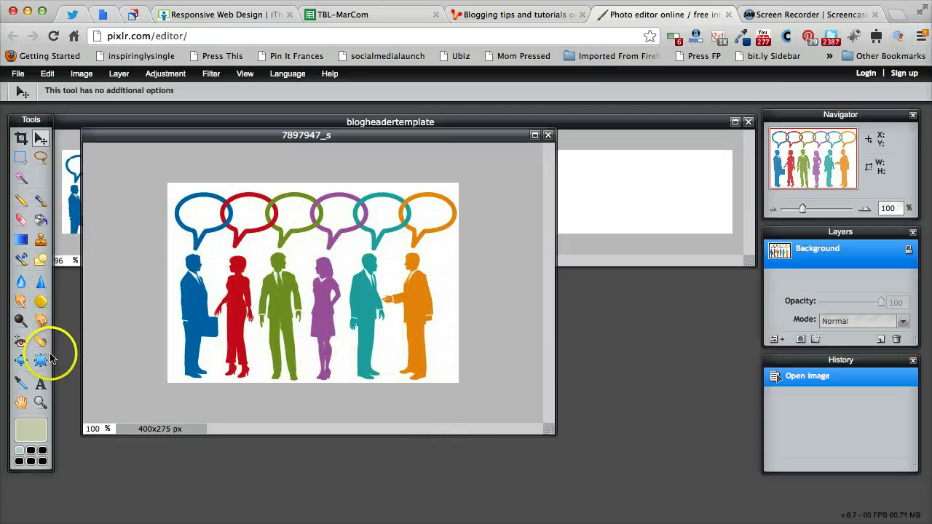
# - Crop the picture to just the row of coloured speech bubbles across the top
pyautogui.click(21, 139)
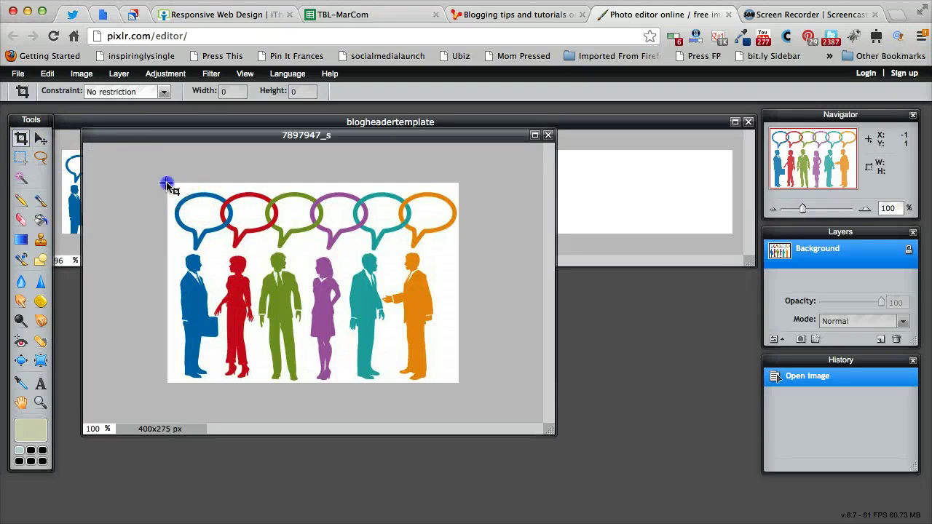
pyautogui.moveTo(264, 241); pyautogui.dragTo(468, 253)
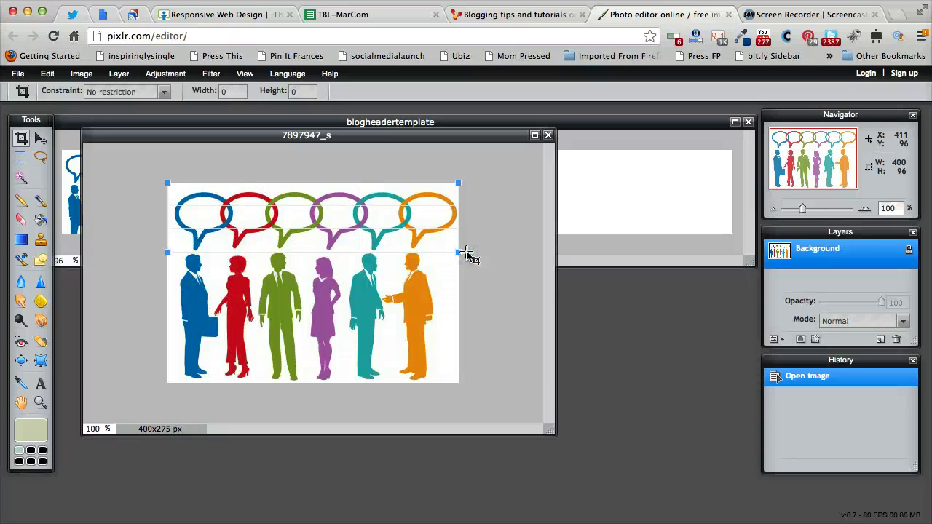
pyautogui.press('Return')
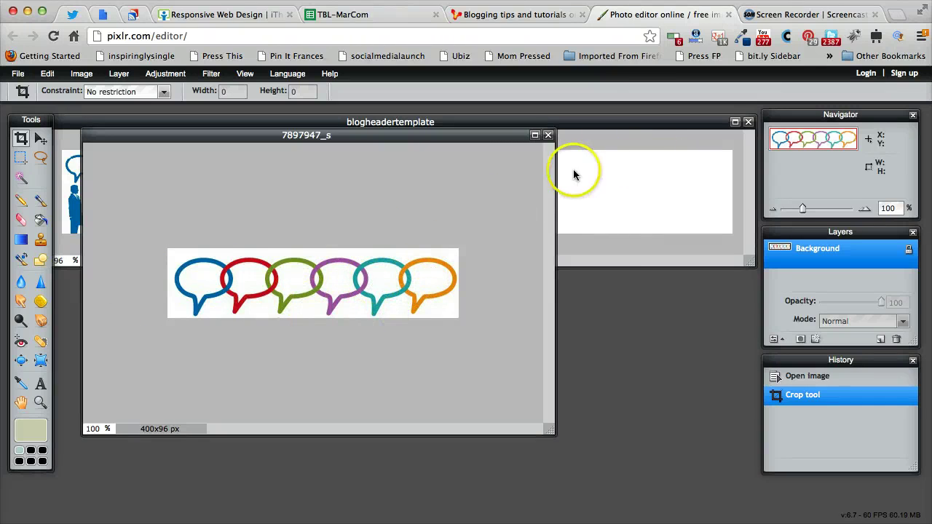
# - Shrink the cropped bubble image to 240x58 px
pyautogui.click(82, 74)
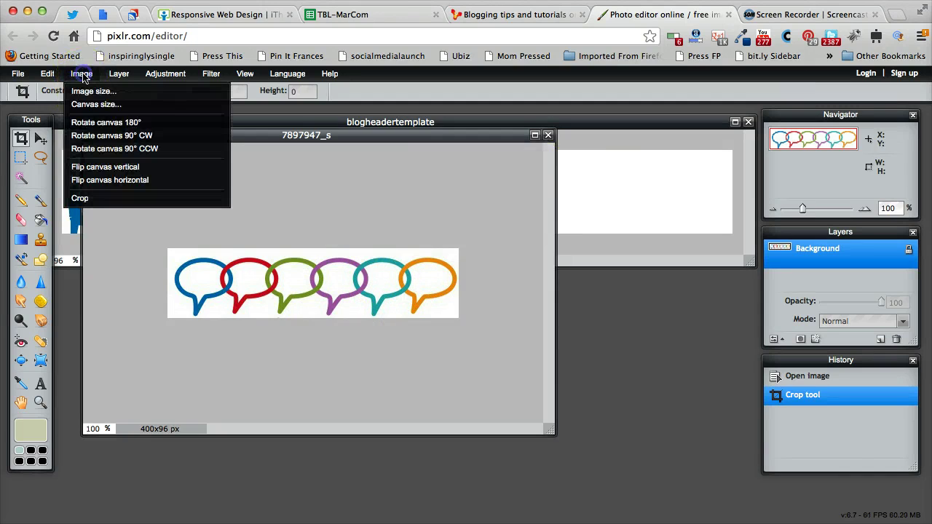
pyautogui.click(98, 91)
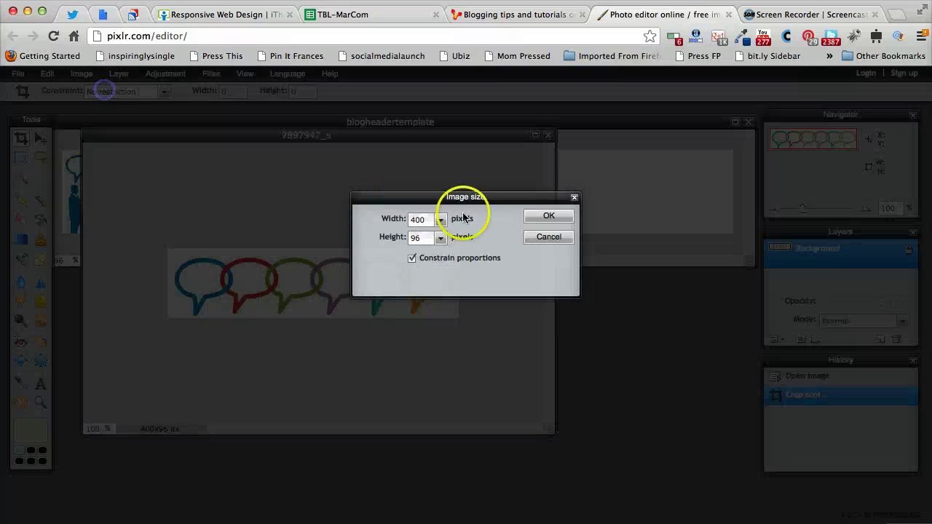
pyautogui.click(440, 220)
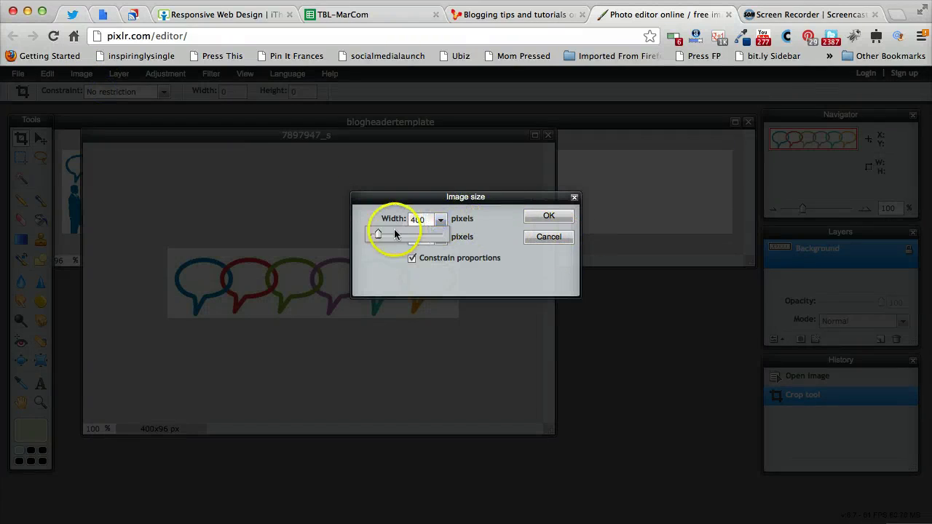
pyautogui.moveTo(377, 233); pyautogui.dragTo(374, 238)
pyautogui.click(541, 219)
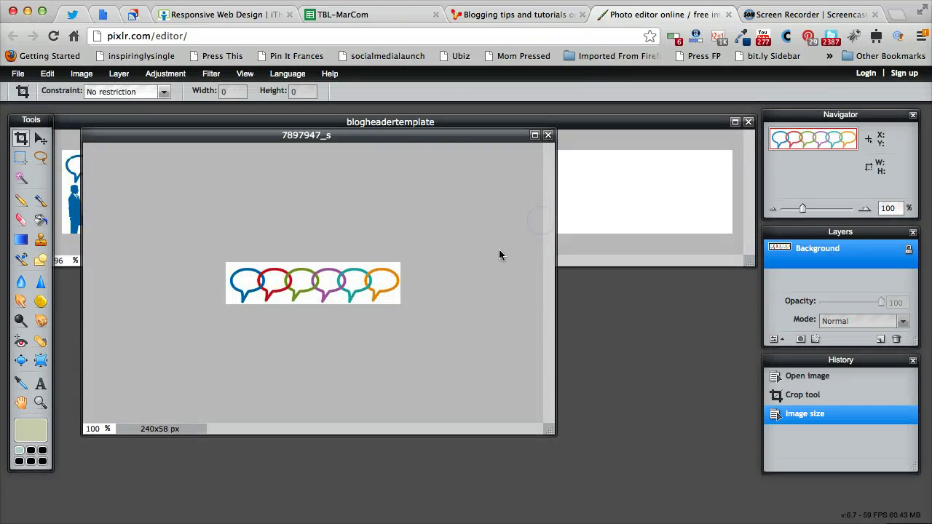
# - Move the bubble image window aside to reveal the header template
pyautogui.moveTo(406, 135); pyautogui.dragTo(524, 232)
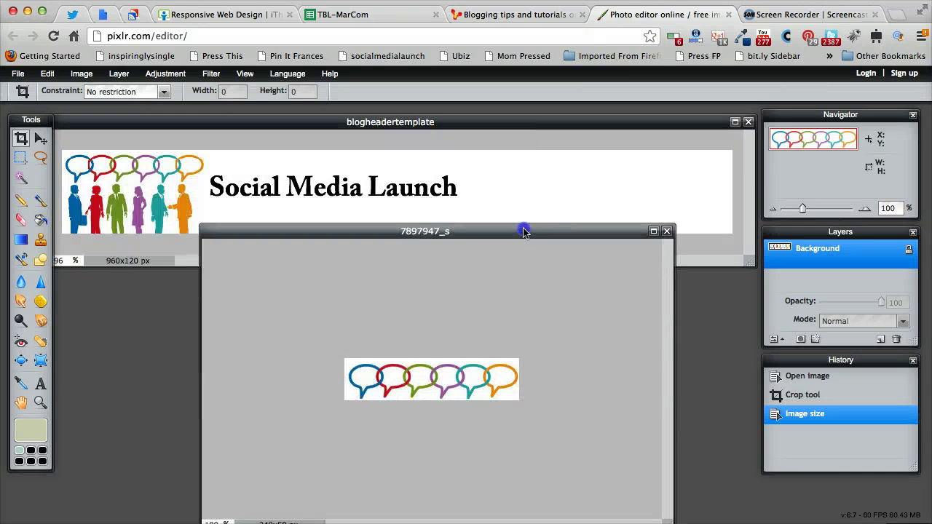
pyautogui.click(40, 139)
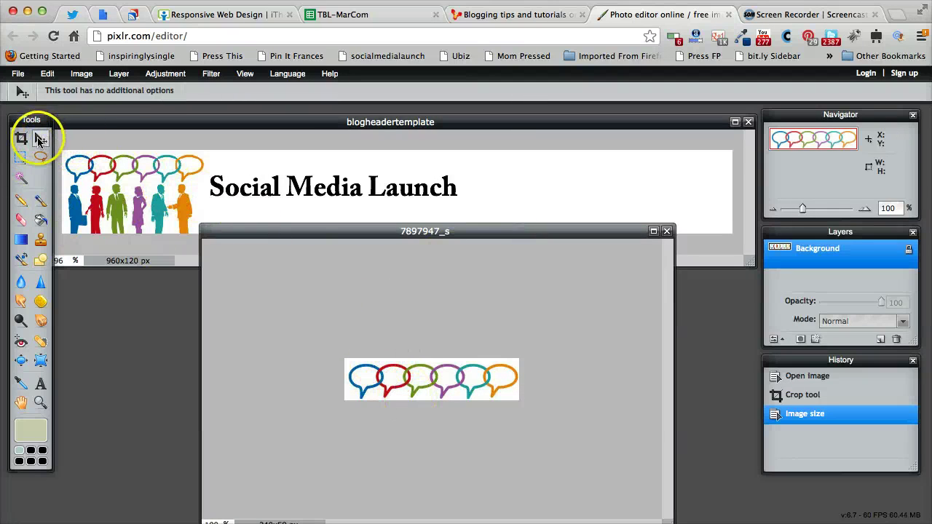
pyautogui.click(458, 392)
pyautogui.click(83, 76)
# - Select the whole speech-bubble image and copy it
pyautogui.moveTo(427, 384); pyautogui.dragTo(444, 375)
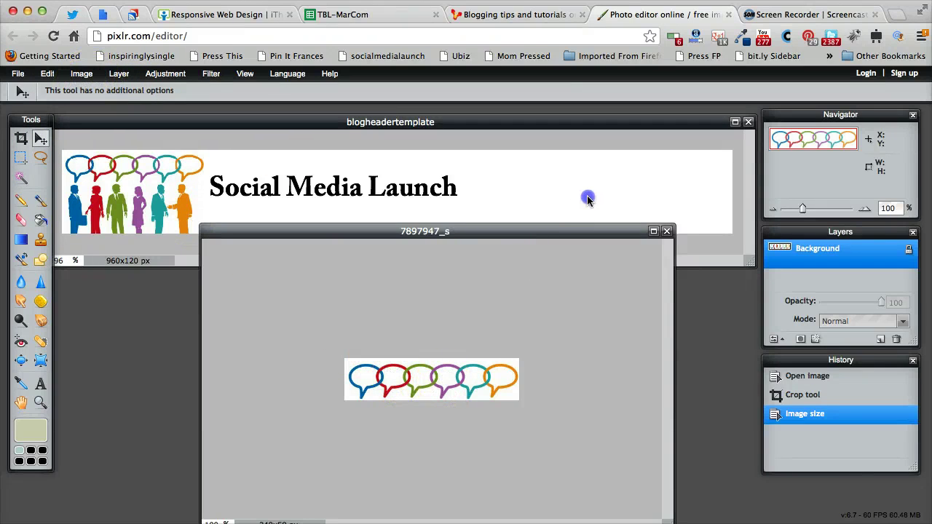
pyautogui.click(58, 75)
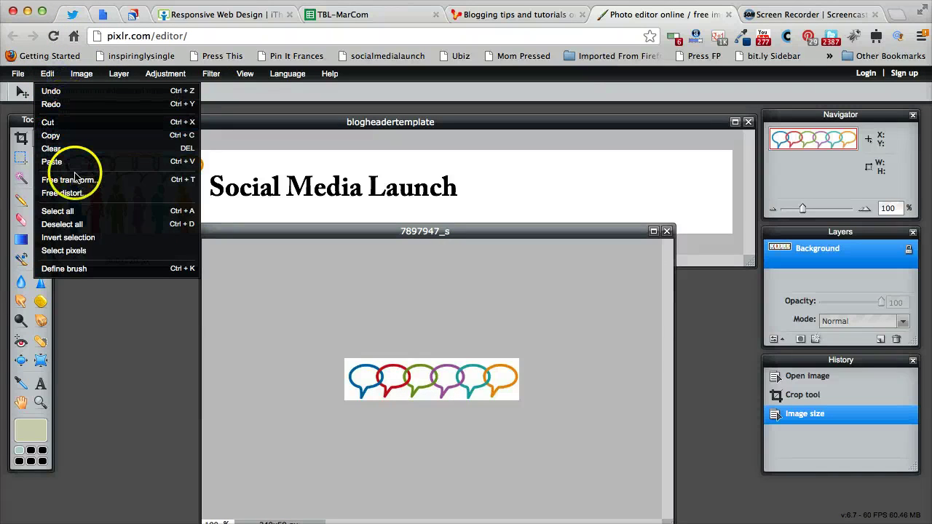
pyautogui.click(83, 211)
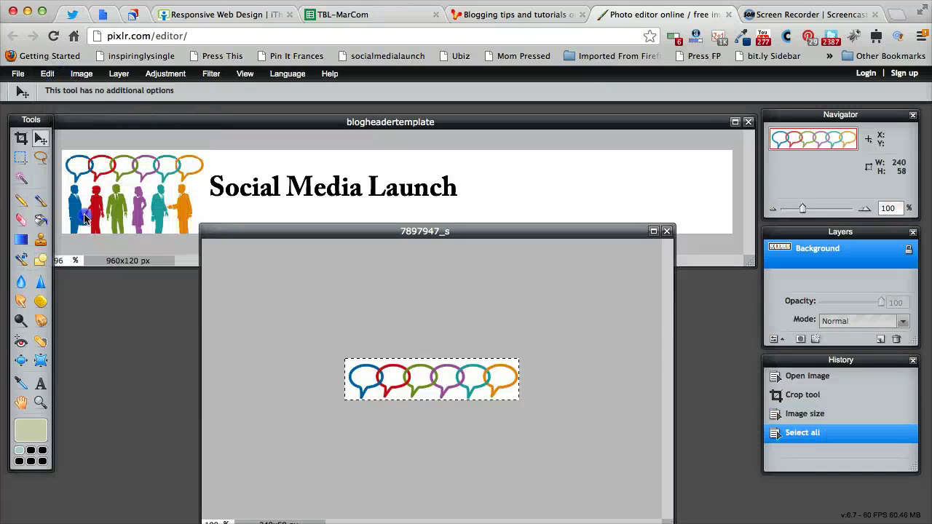
pyautogui.click(46, 75)
pyautogui.click(51, 136)
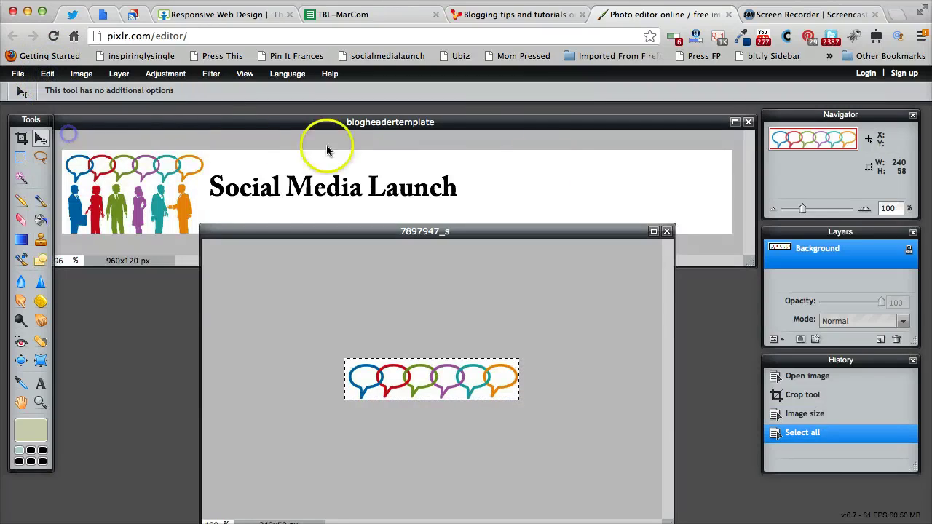
# - Add a new empty layer to the blog header and confirm its name as Image2
pyautogui.click(590, 174)
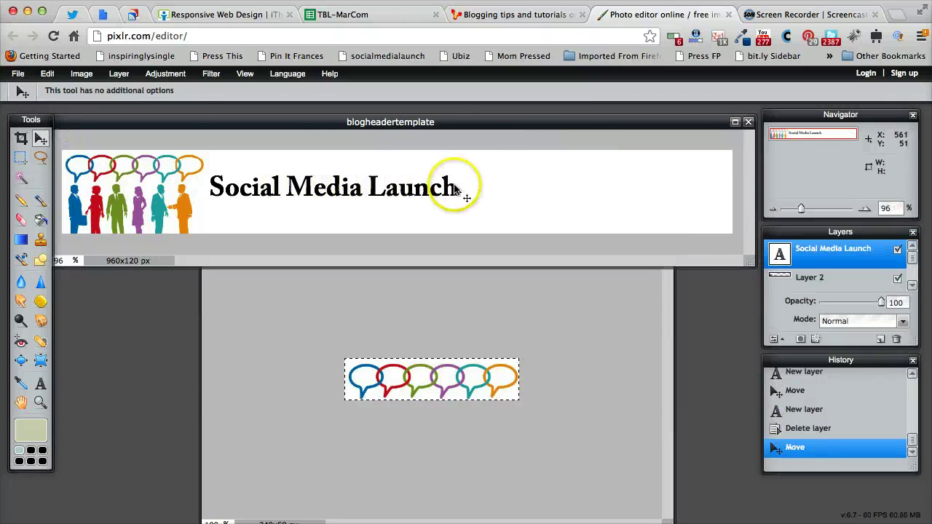
pyautogui.click(120, 74)
pyautogui.click(127, 89)
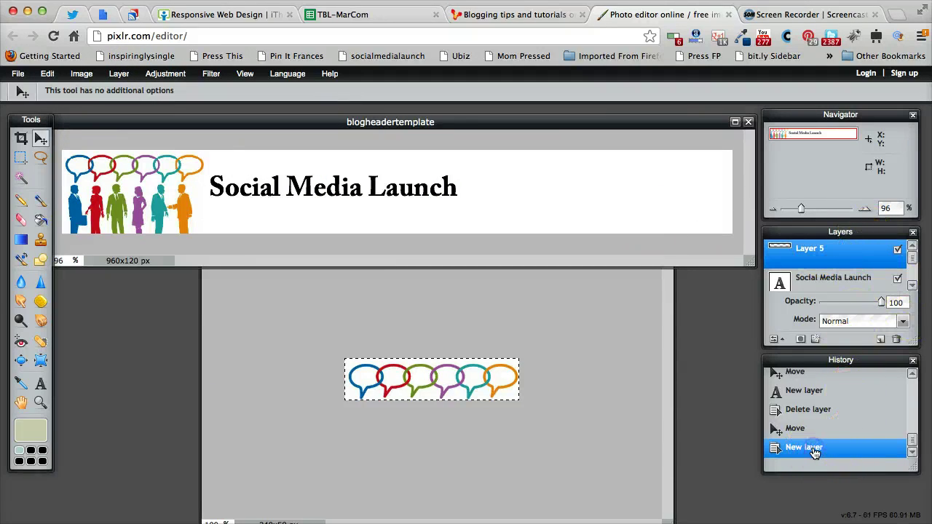
pyautogui.doubleClick(811, 251)
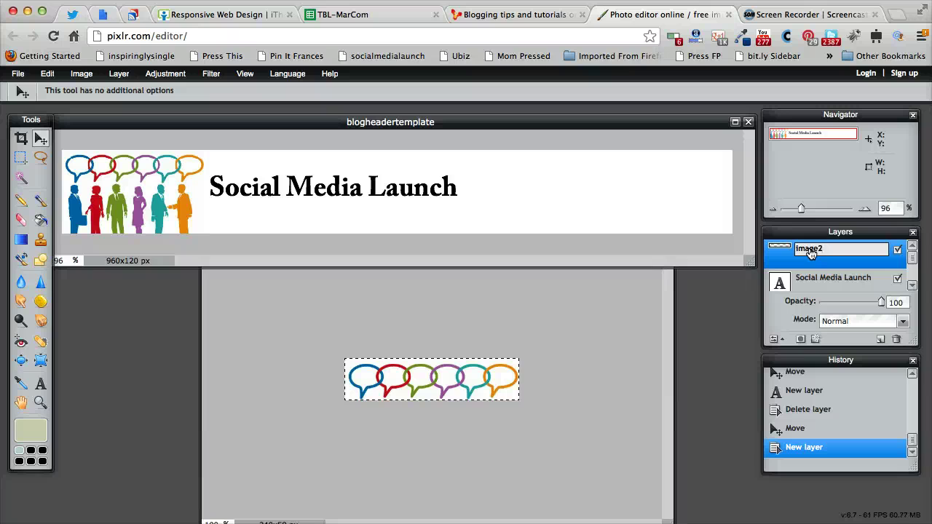
pyautogui.click(474, 152)
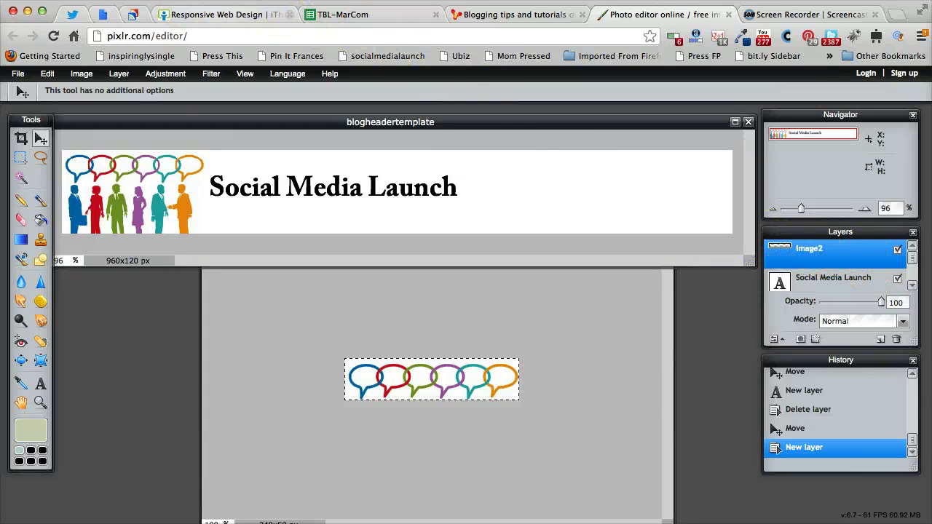
# - Paste the copied bubble strip into the header with the editor's Edit > Paste
pyautogui.click(100, 0)
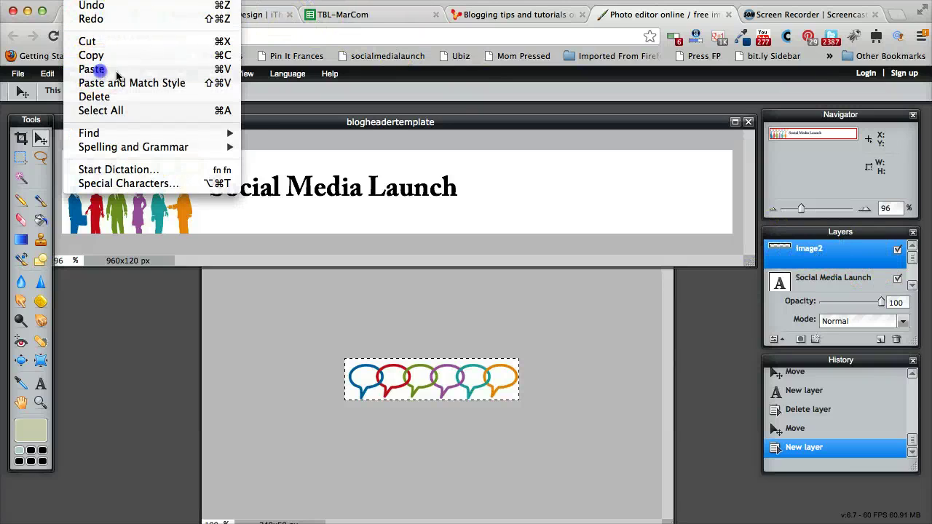
pyautogui.click(94, 69)
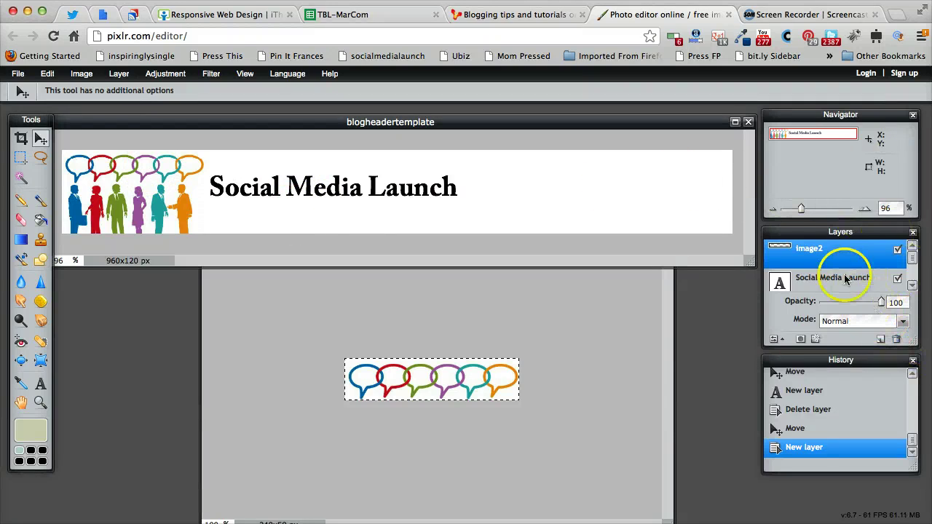
pyautogui.doubleClick(830, 249)
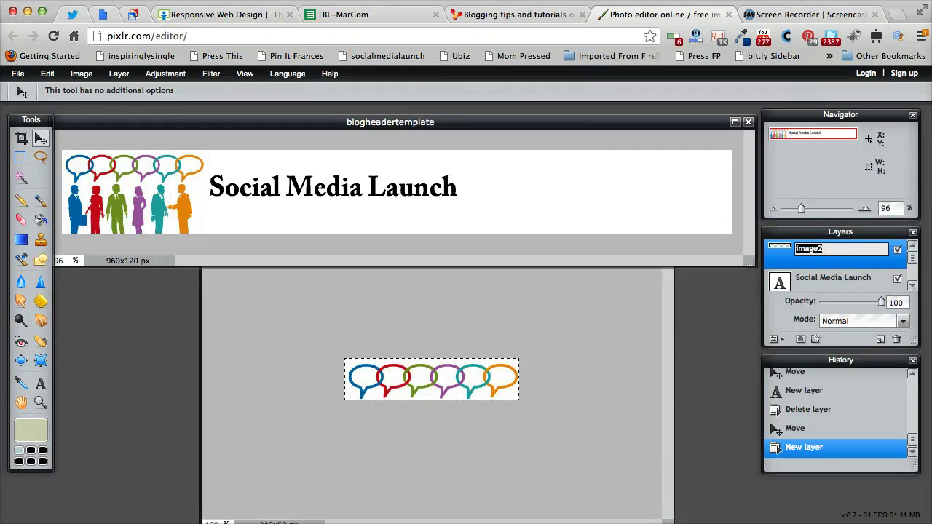
pyautogui.click(46, 74)
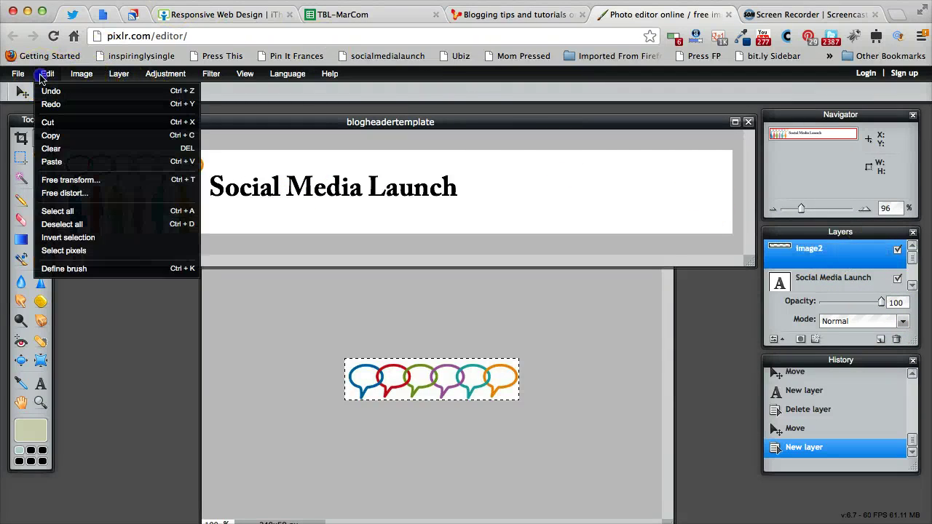
pyautogui.click(66, 162)
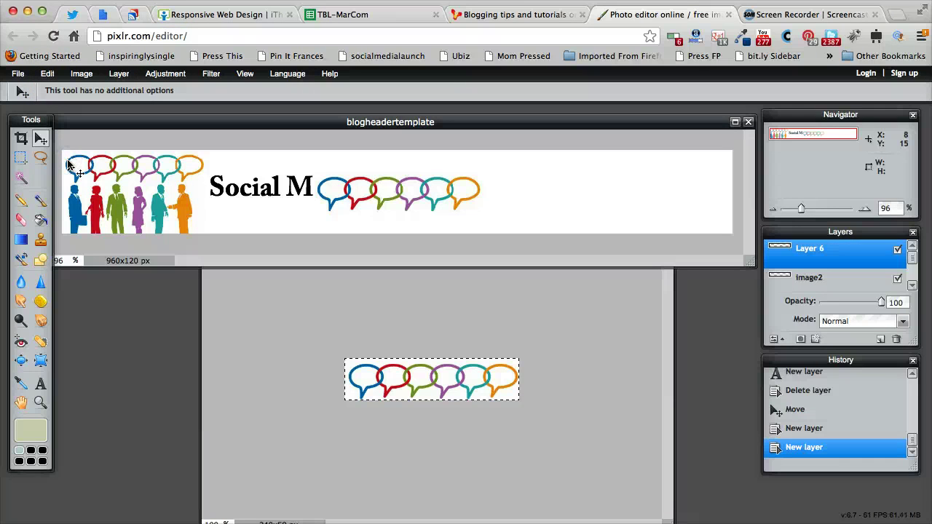
# - Drag the pasted bubble layer to the header's right end so the title is uncovered
pyautogui.moveTo(379, 183); pyautogui.dragTo(584, 175)
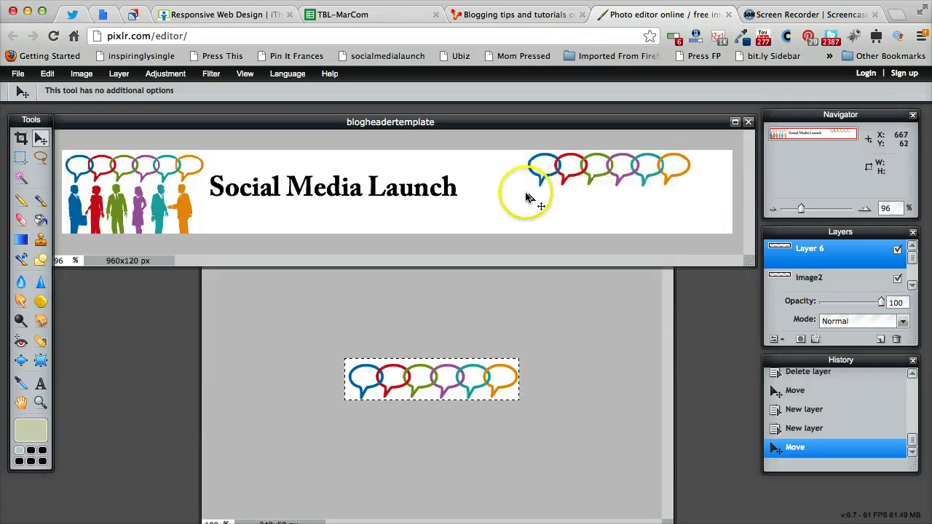
pyautogui.click(582, 169)
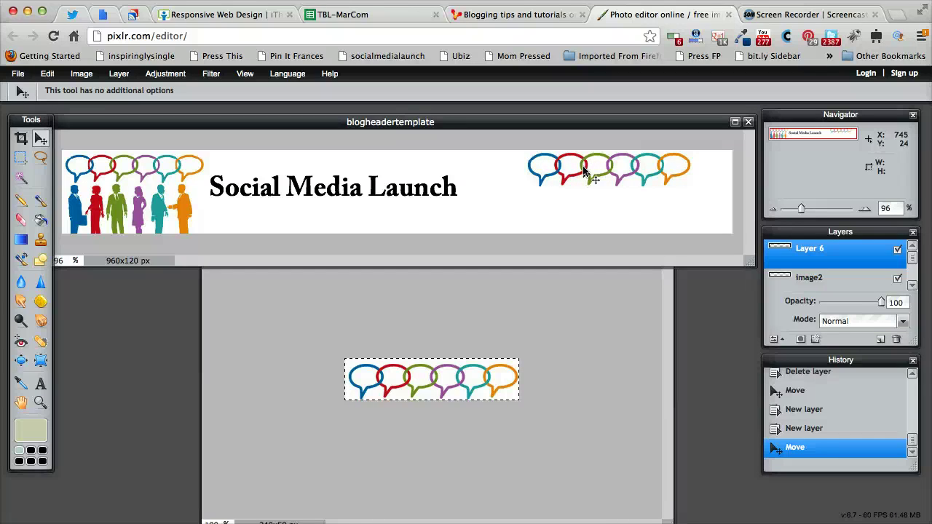
# - In the 7897947_s image, set Image size width to 200 so it becomes 200 × 48
pyautogui.click(548, 363)
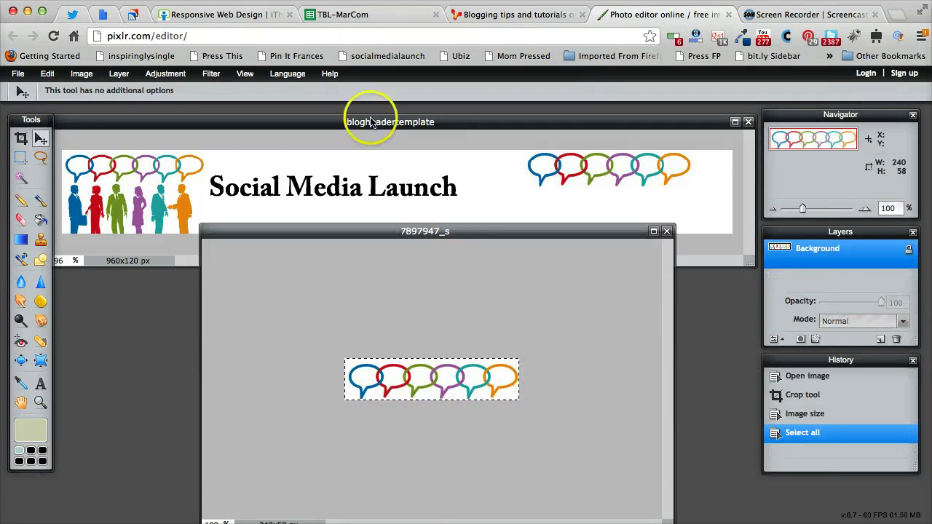
pyautogui.click(77, 74)
pyautogui.click(86, 91)
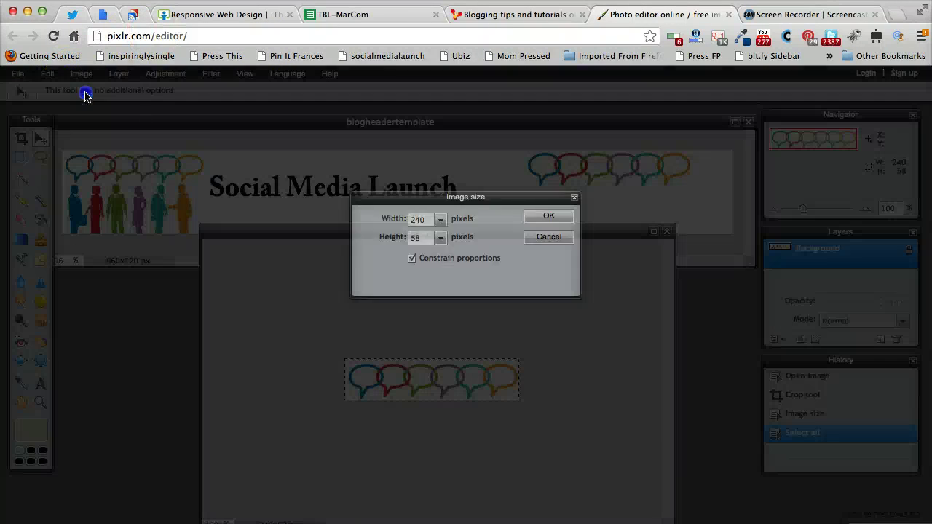
pyautogui.click(440, 222)
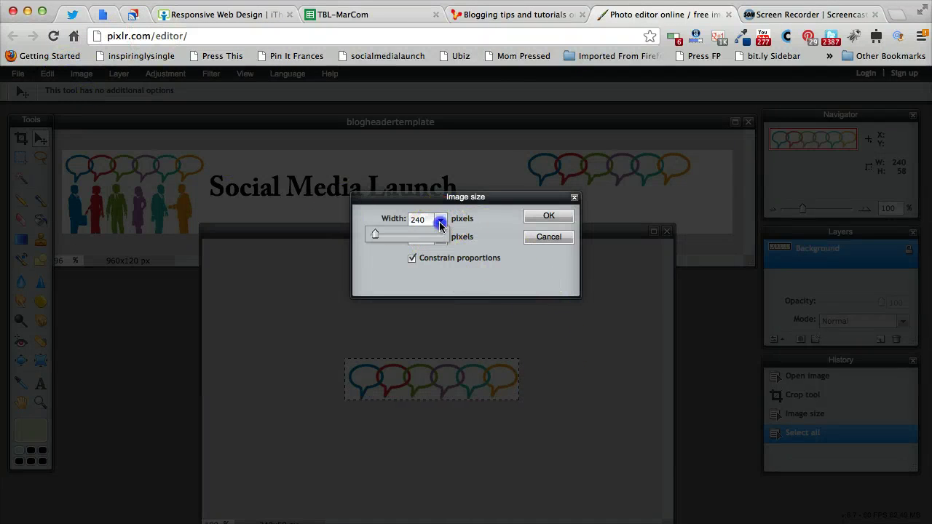
pyautogui.click(375, 236)
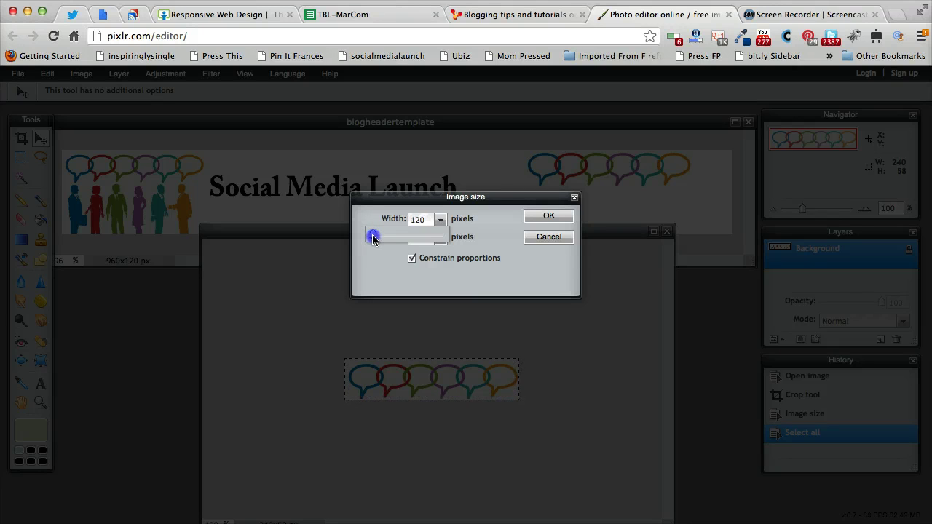
pyautogui.click(481, 235)
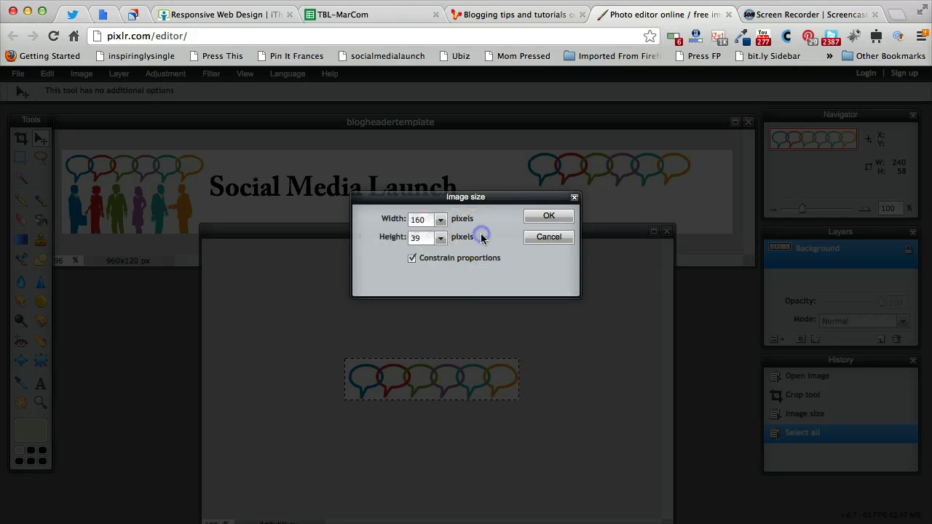
pyautogui.click(419, 224)
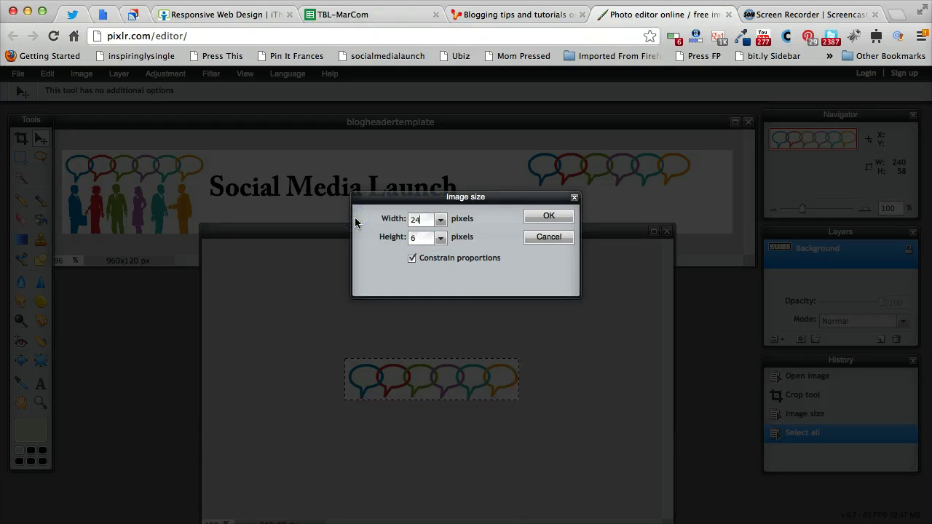
pyautogui.click(428, 220)
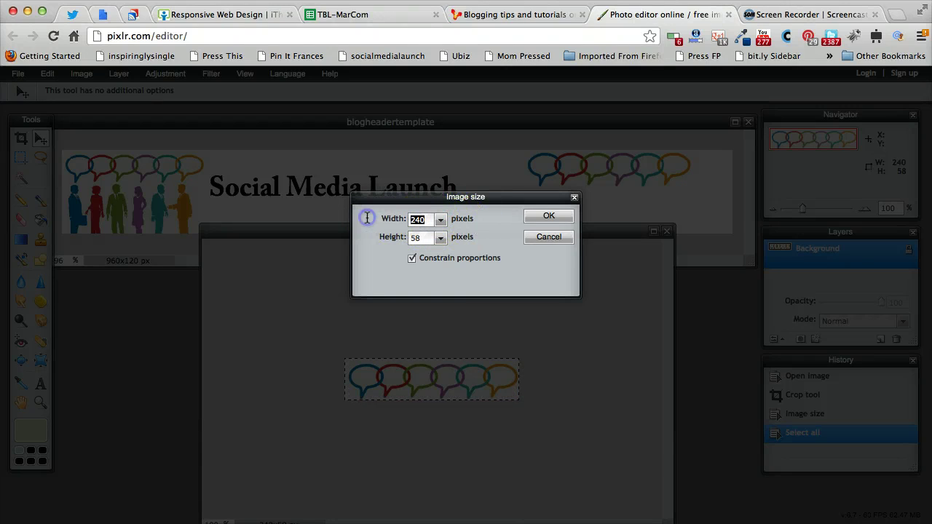
pyautogui.write('200')
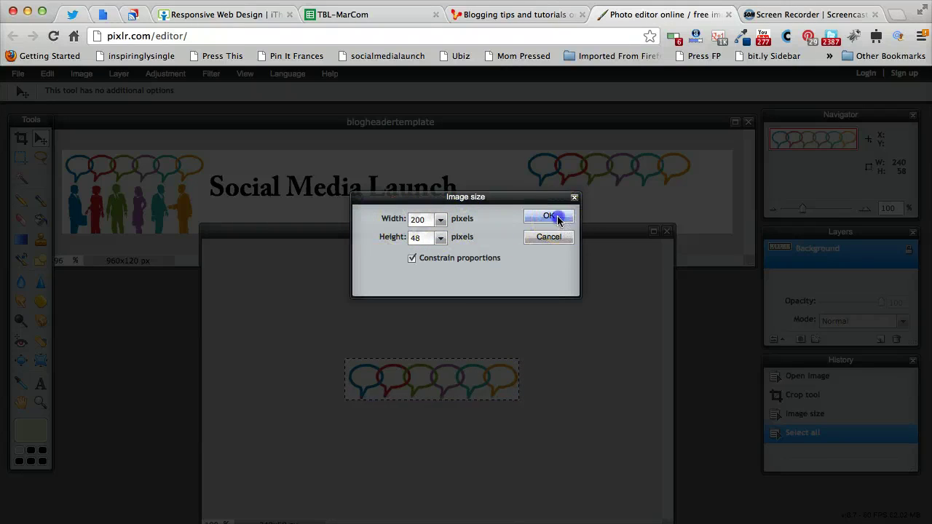
pyautogui.click(557, 215)
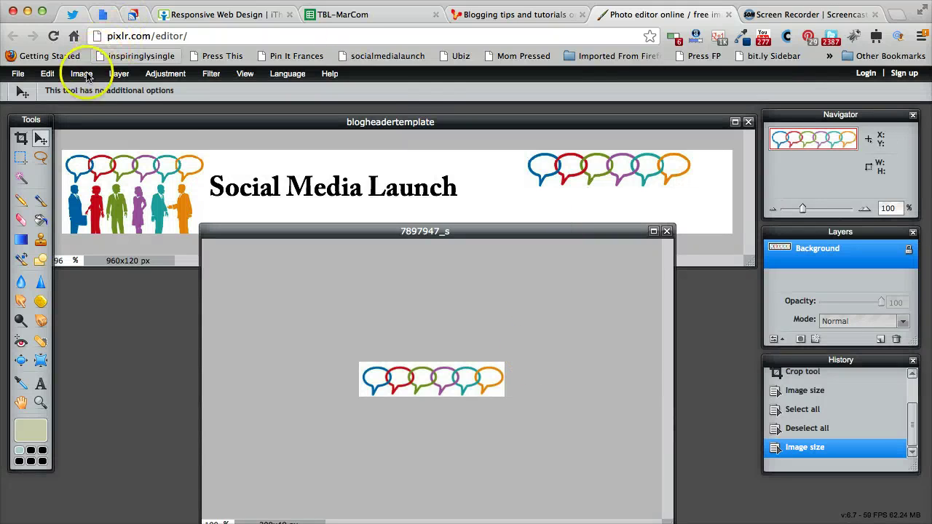
# - Select all of the resized bubble image and copy it
pyautogui.click(46, 73)
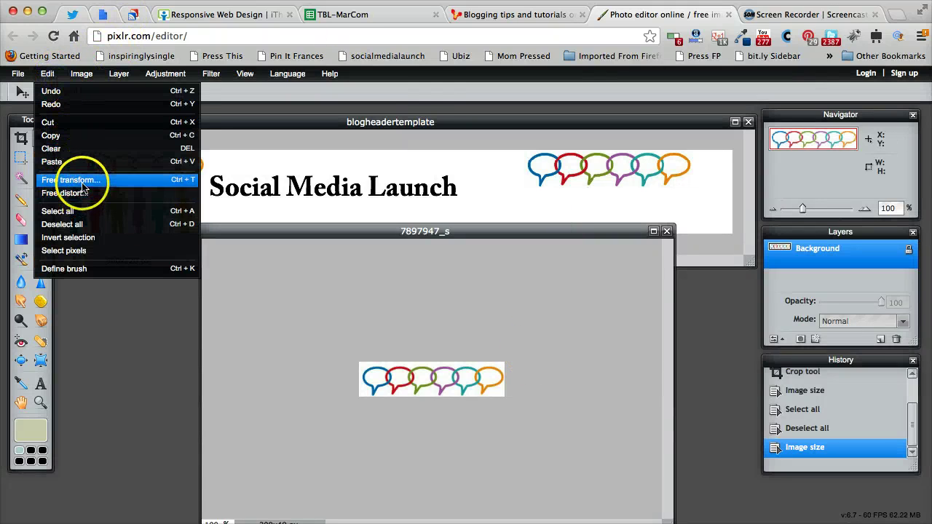
pyautogui.click(72, 211)
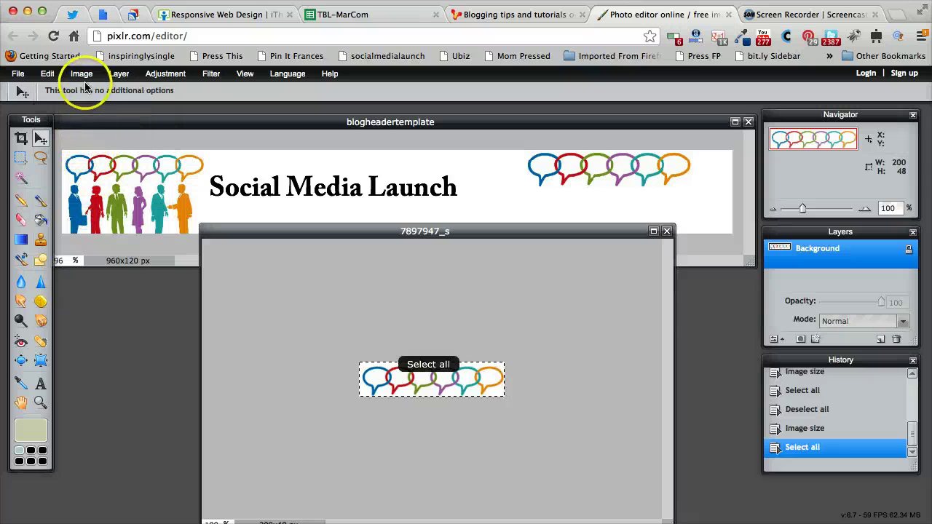
pyautogui.click(47, 74)
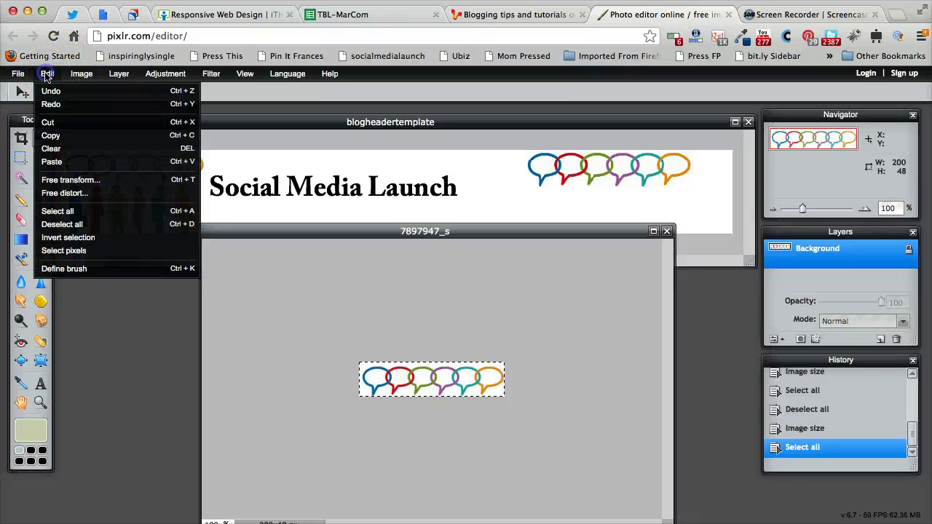
pyautogui.click(52, 136)
# - Paste the smaller bubble strip onto a new header layer and drag it to the top right
pyautogui.click(470, 174)
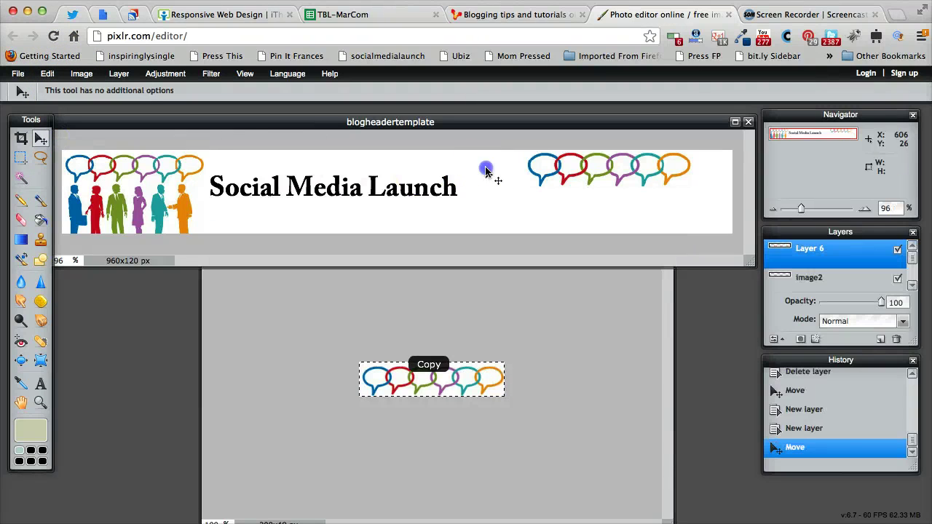
pyautogui.click(119, 74)
pyautogui.click(129, 90)
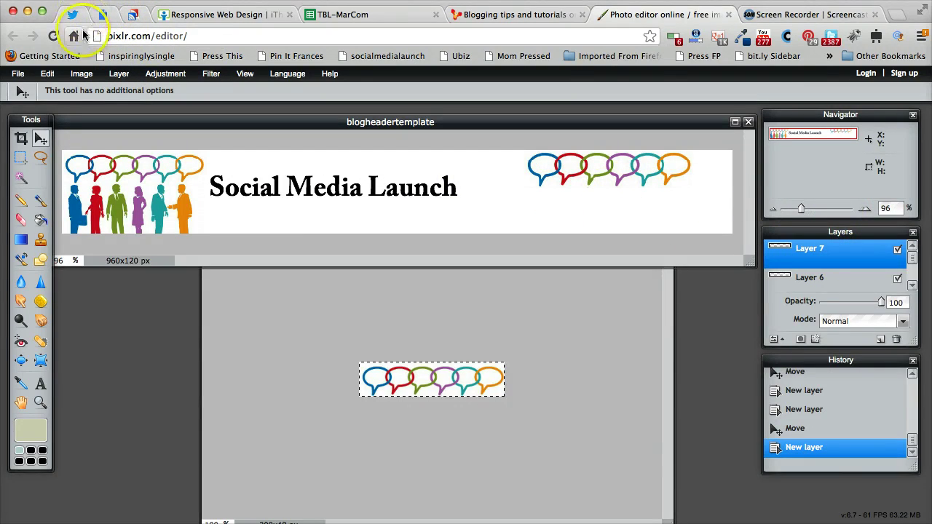
pyautogui.click(47, 74)
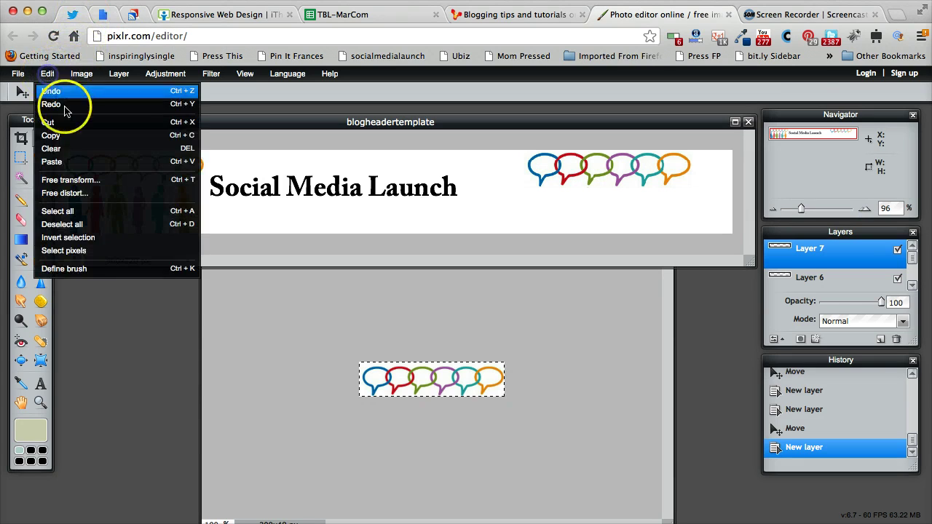
pyautogui.click(80, 161)
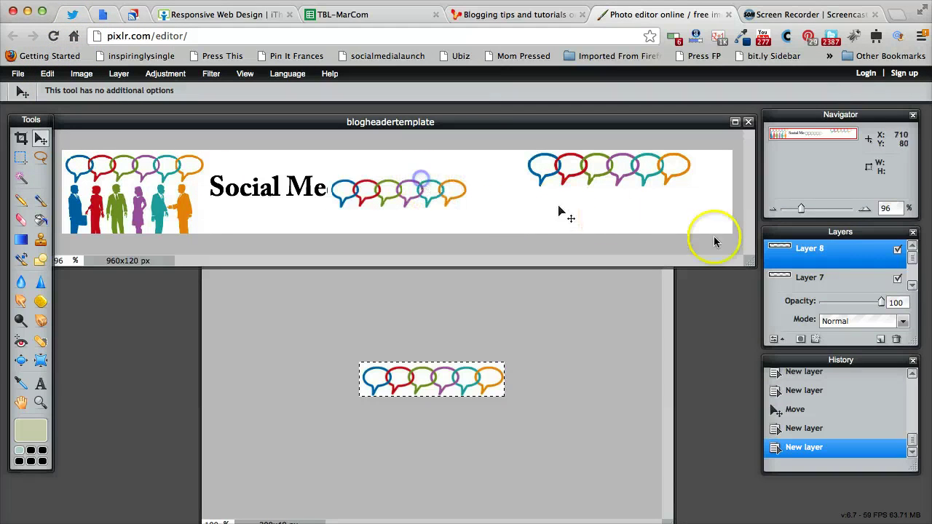
pyautogui.moveTo(440, 203); pyautogui.dragTo(633, 178)
pyautogui.click(828, 456)
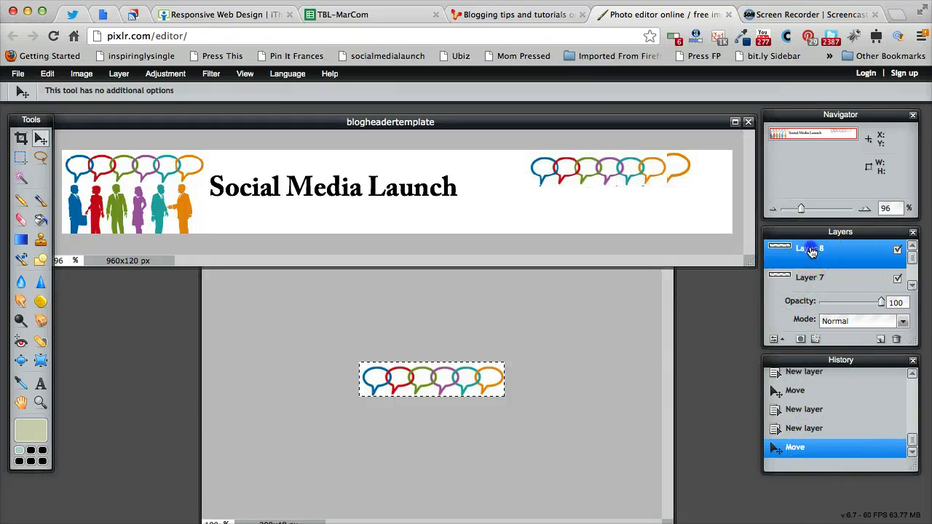
# - Scroll through the header's layers list and select the image2 layer
pyautogui.click(912, 284)
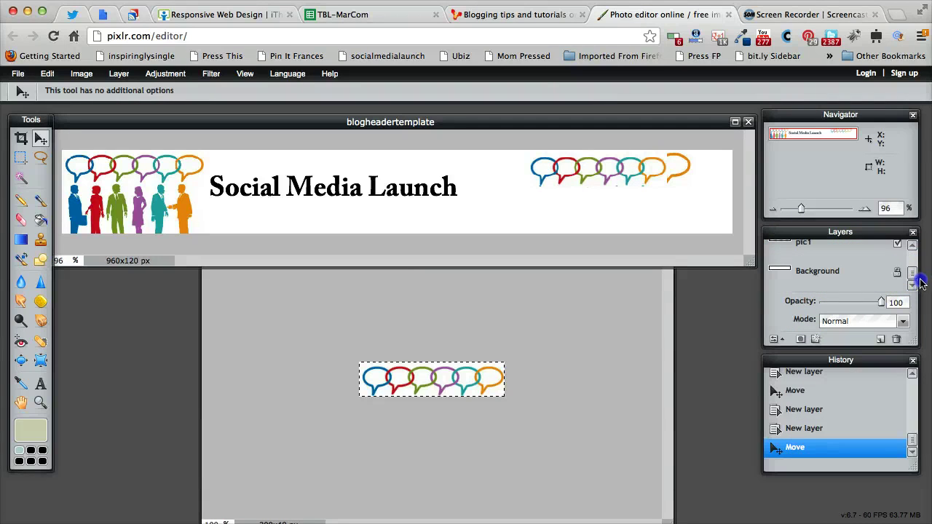
pyautogui.scroll(4, 920, 276)
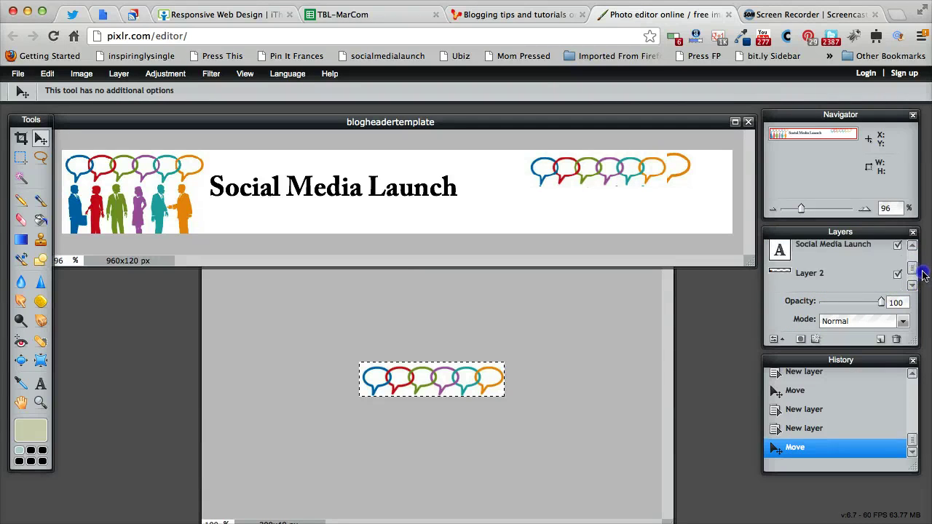
pyautogui.scroll(4, 923, 269)
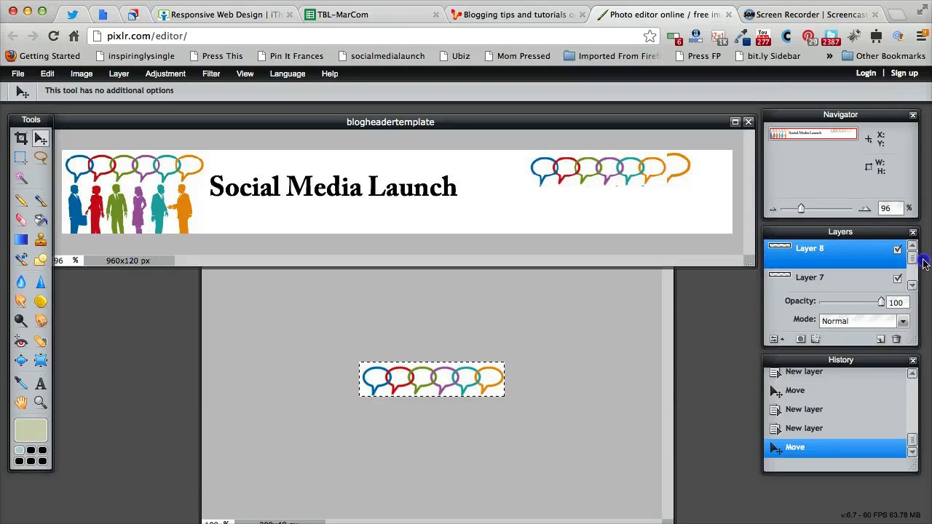
pyautogui.scroll(-8, 923, 263)
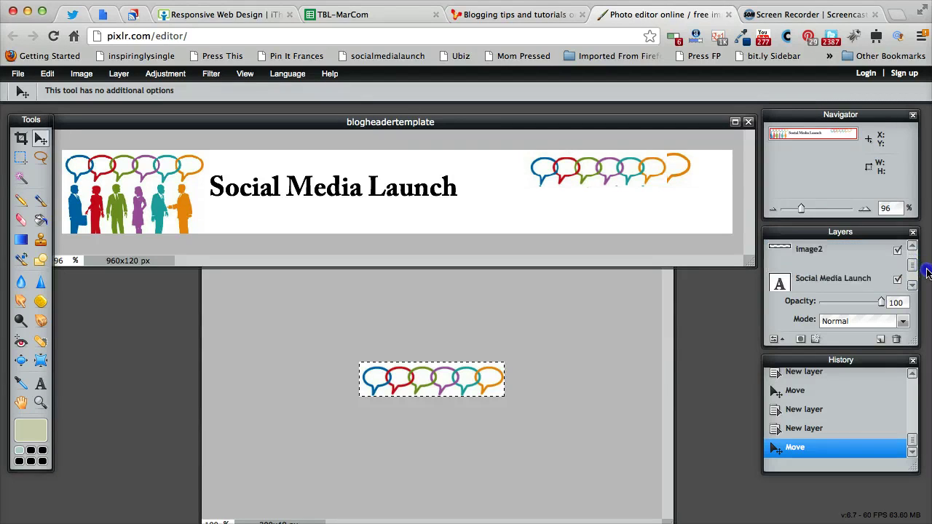
pyautogui.scroll(8, 928, 276)
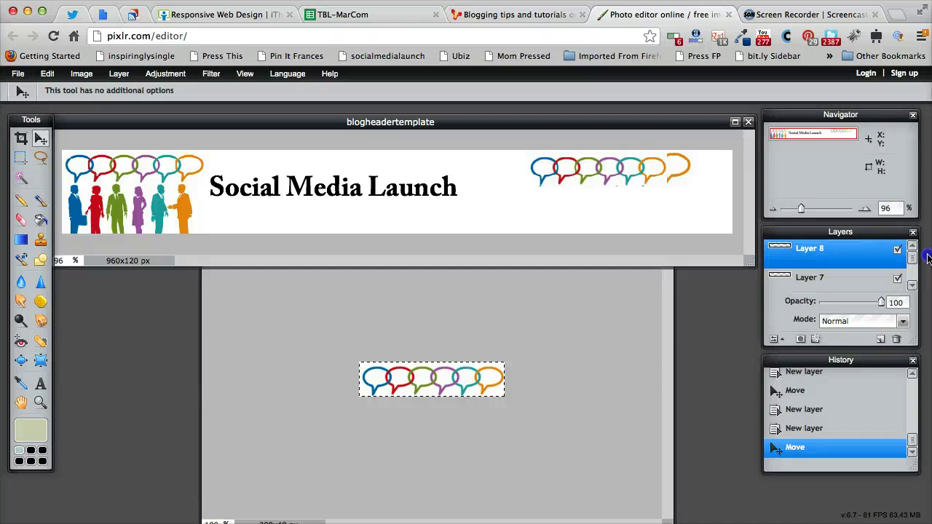
pyautogui.click(896, 285)
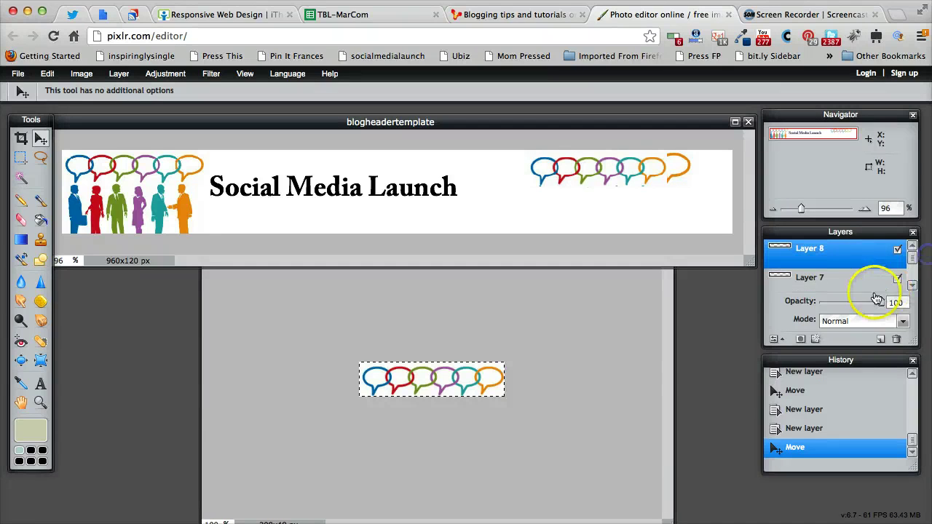
pyautogui.click(913, 288)
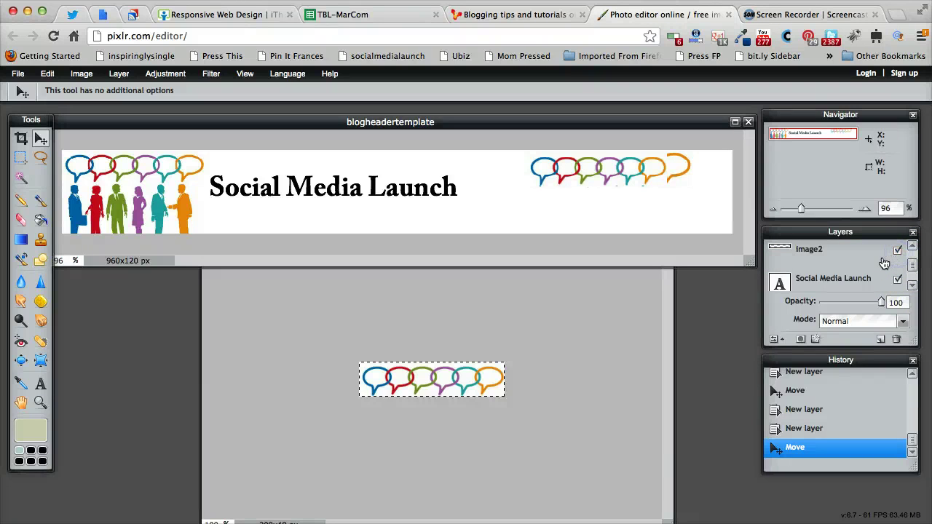
pyautogui.click(901, 260)
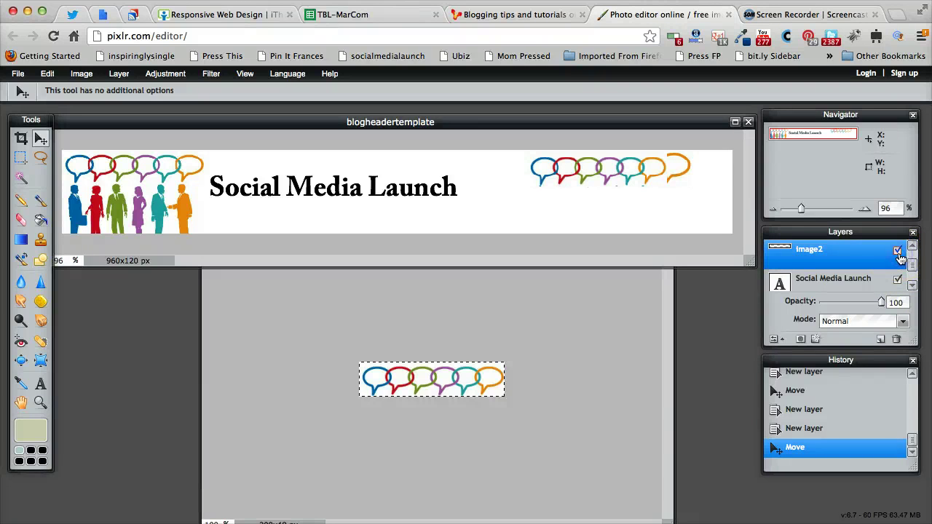
pyautogui.click(912, 269)
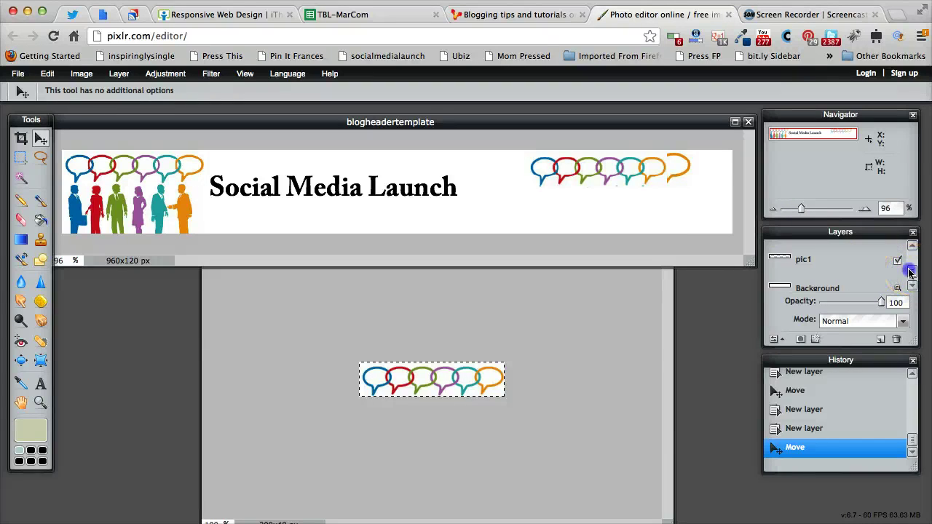
pyautogui.moveTo(909, 271); pyautogui.dragTo(912, 239)
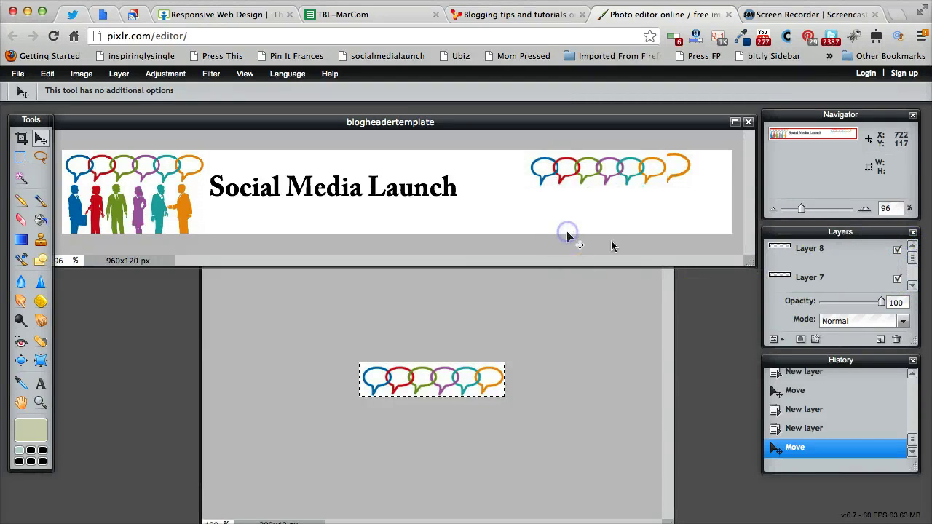
# - Rename Layer 8 to pic2r1
pyautogui.click(896, 250)
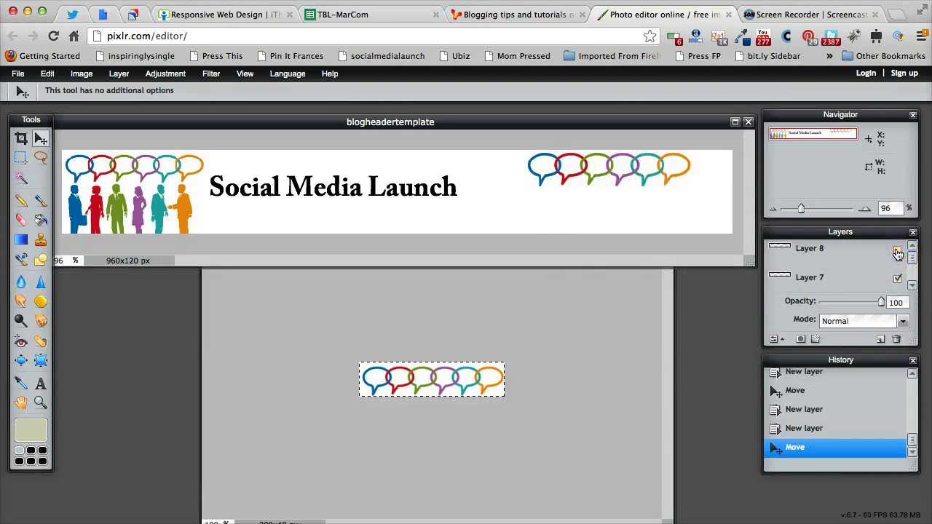
pyautogui.click(897, 252)
pyautogui.click(897, 251)
pyautogui.click(823, 250)
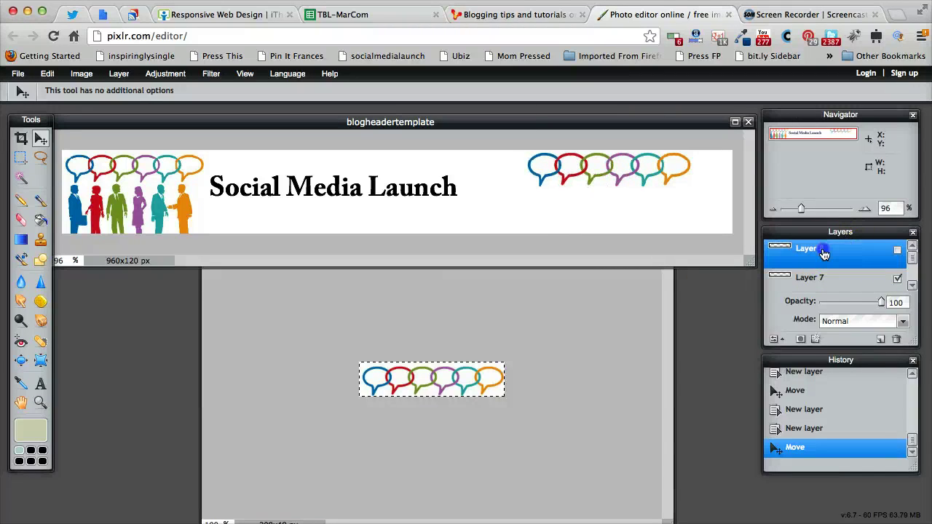
pyautogui.click(823, 252)
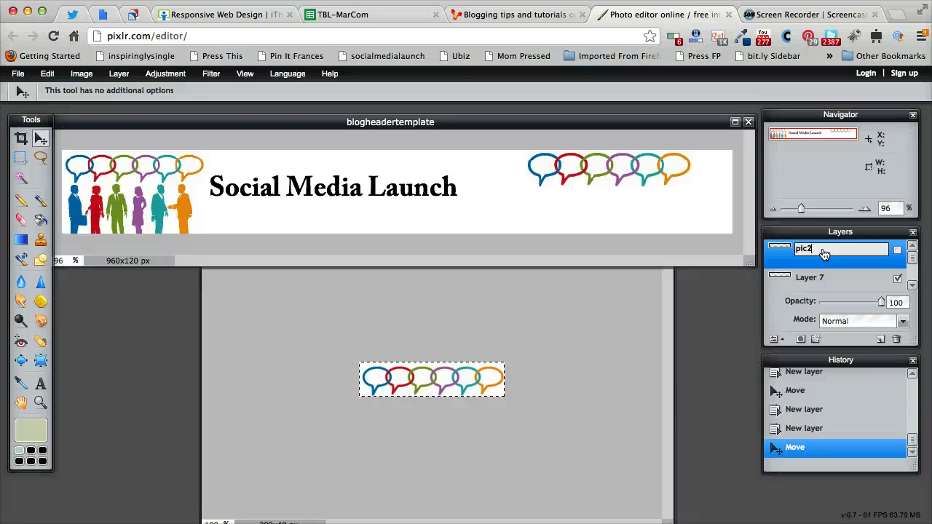
pyautogui.click(844, 264)
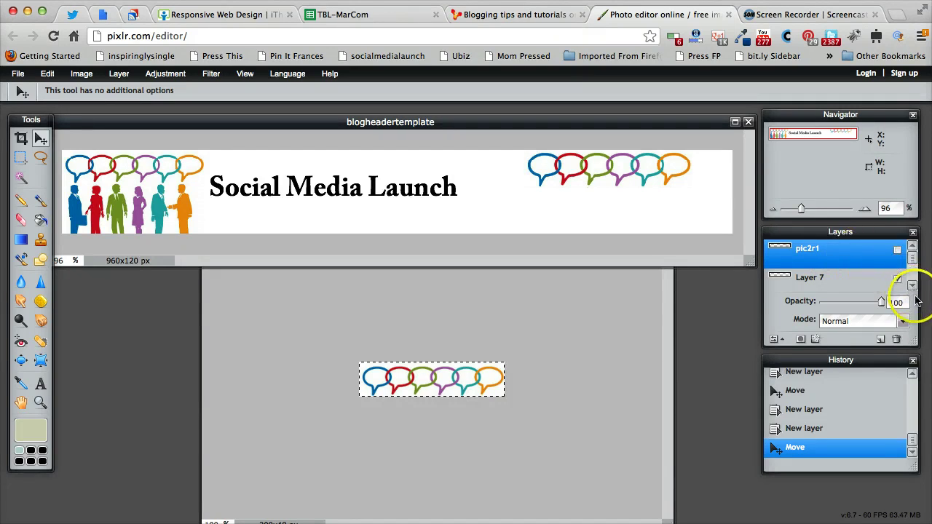
# - Enlarge the layers list and delete Layer 7
pyautogui.moveTo(913, 342); pyautogui.dragTo(913, 435)
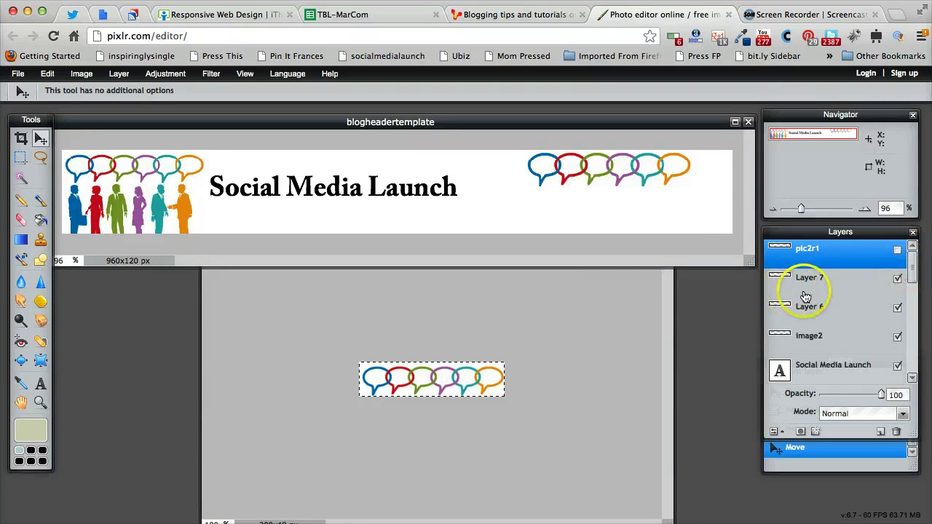
pyautogui.click(889, 283)
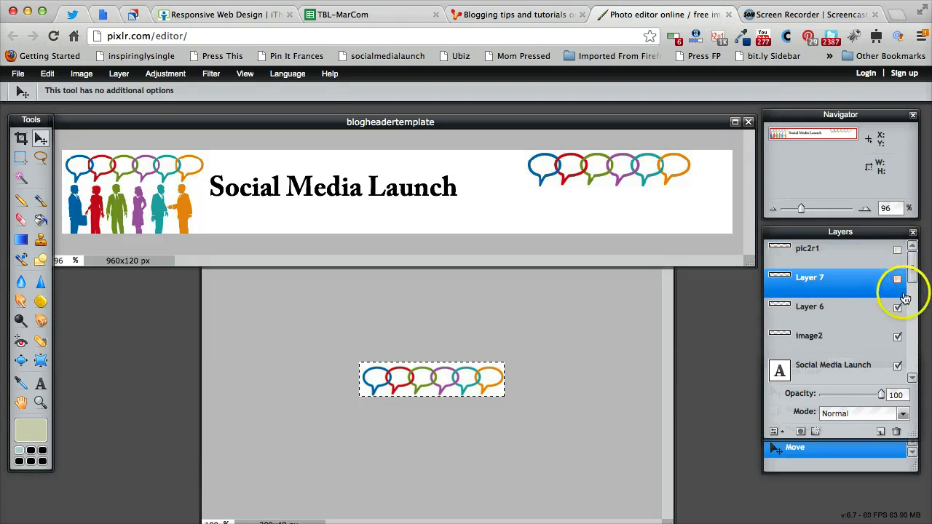
pyautogui.rightClick(821, 287)
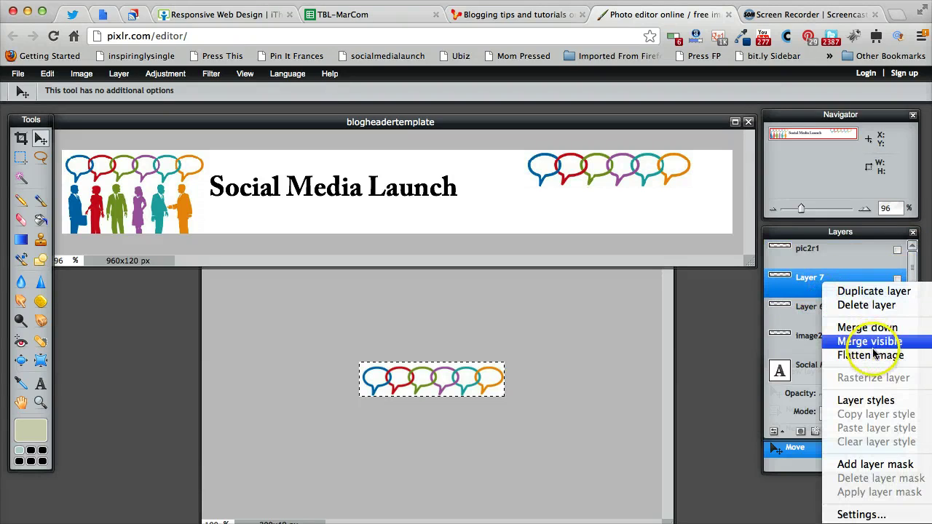
pyautogui.click(868, 306)
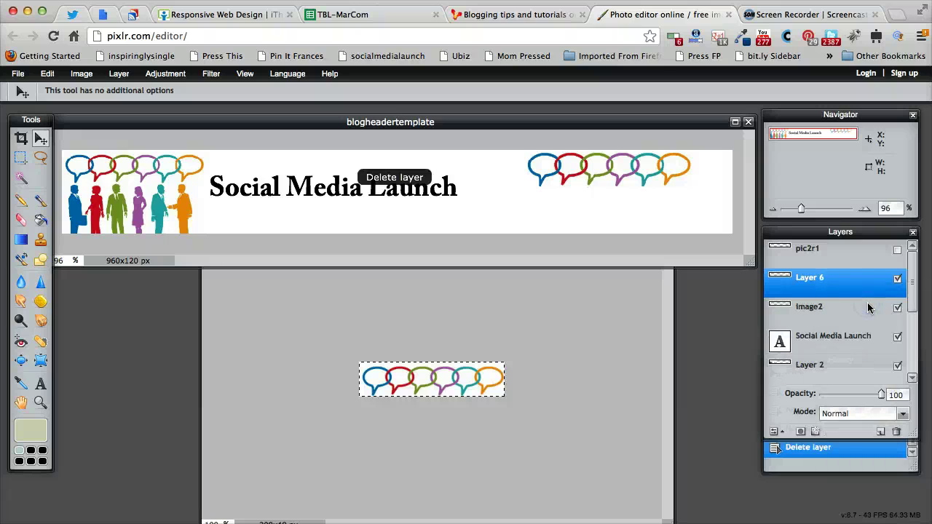
# - Drag the pic2r1 bubbles down into a second row below Layer 6's bubbles
pyautogui.click(852, 290)
pyautogui.click(897, 280)
pyautogui.click(896, 279)
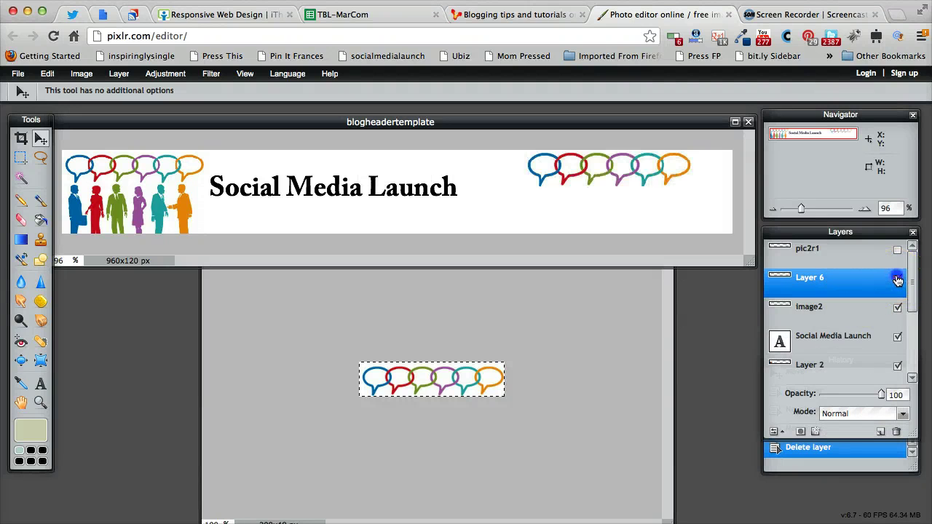
pyautogui.click(809, 251)
pyautogui.click(899, 251)
pyautogui.click(898, 252)
pyautogui.moveTo(587, 182)
pyautogui.mouseDown()
pyautogui.moveTo(596, 180)
pyautogui.moveTo(595, 195)
pyautogui.mouseUp()
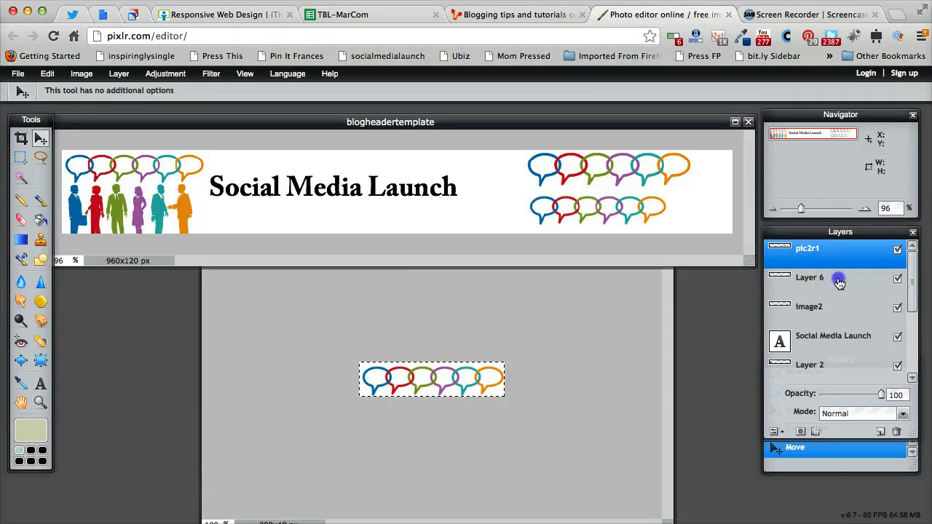
# - Delete Layer 6 with its top bubble row, then delete the image2 layer
pyautogui.click(866, 278)
pyautogui.click(898, 281)
pyautogui.click(898, 281)
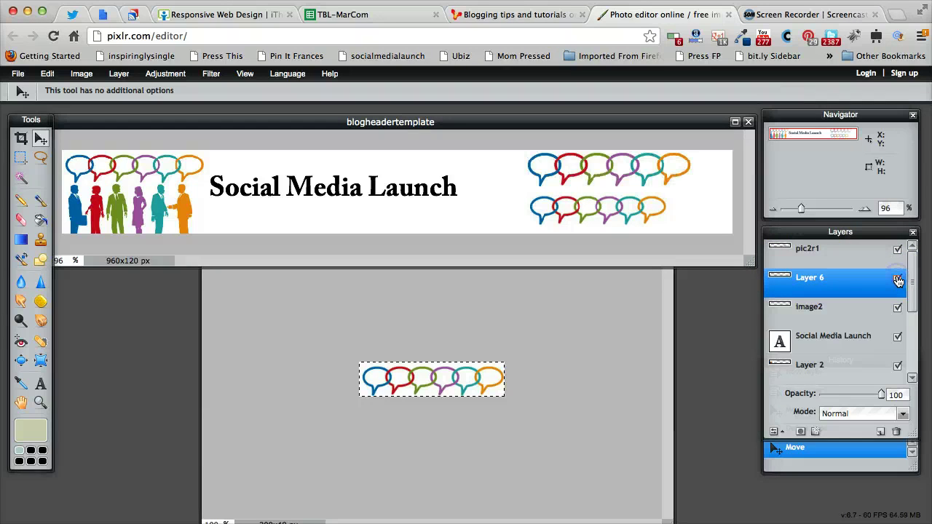
pyautogui.click(898, 281)
pyautogui.rightClick(898, 281)
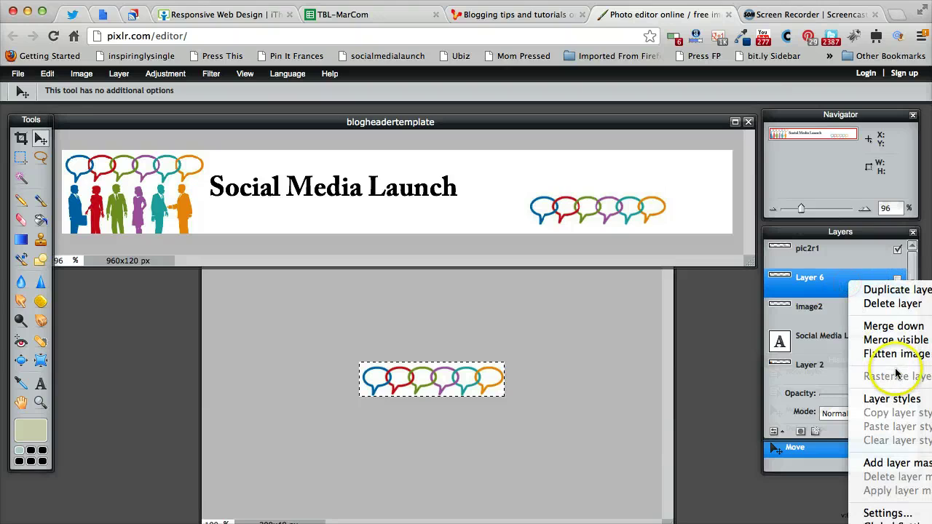
pyautogui.click(894, 303)
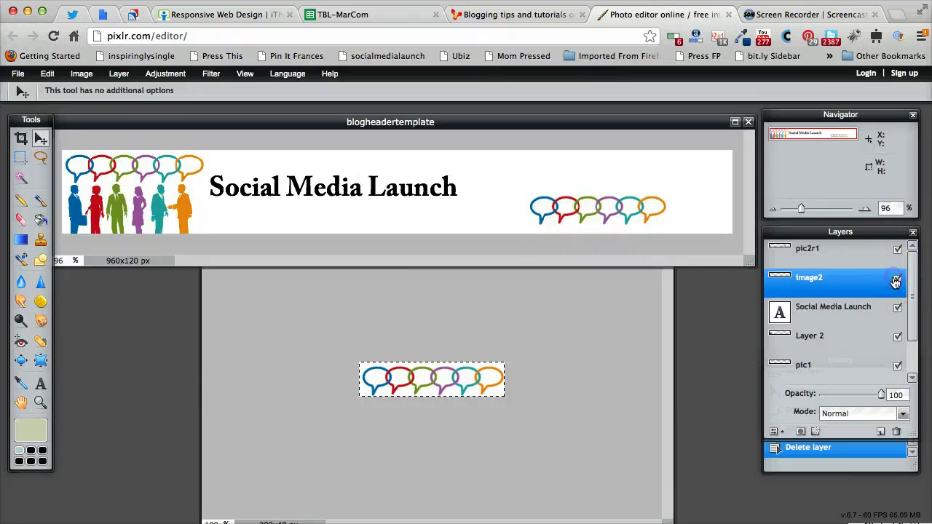
pyautogui.rightClick(866, 280)
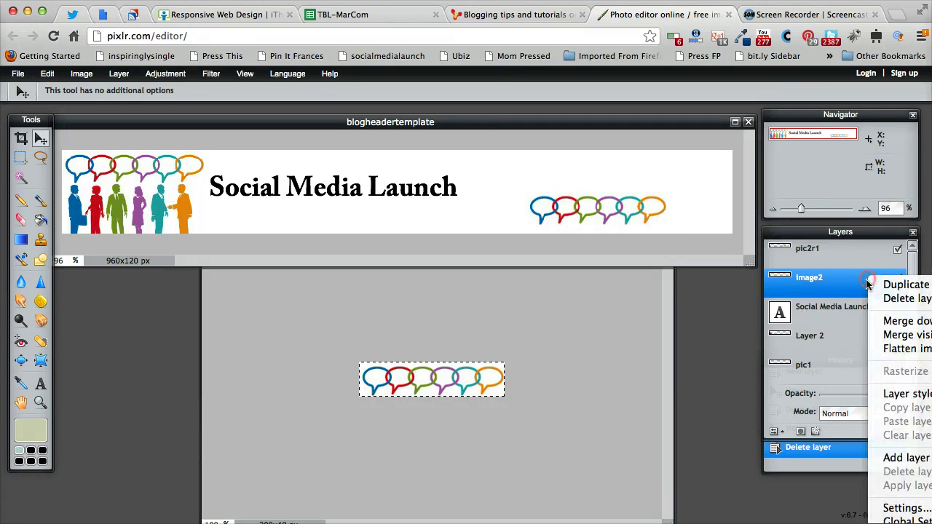
pyautogui.click(821, 284)
pyautogui.rightClick(842, 283)
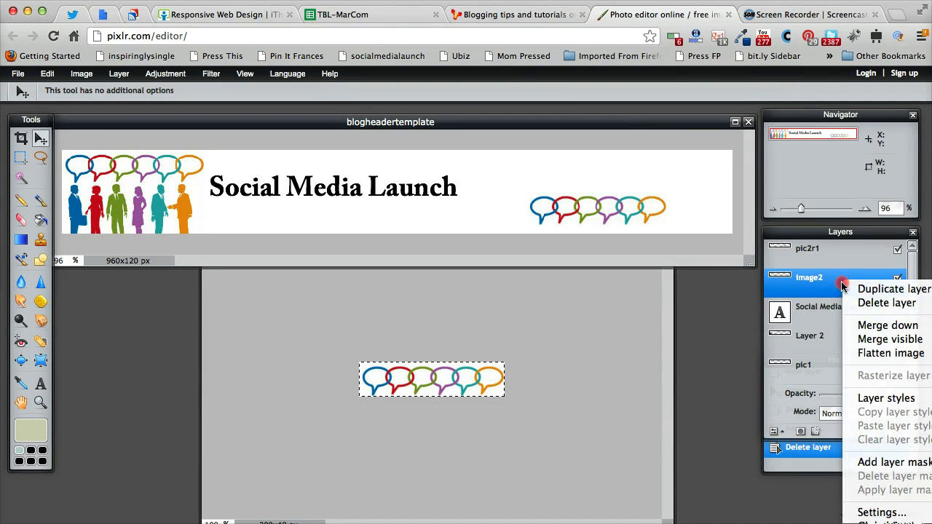
pyautogui.click(875, 304)
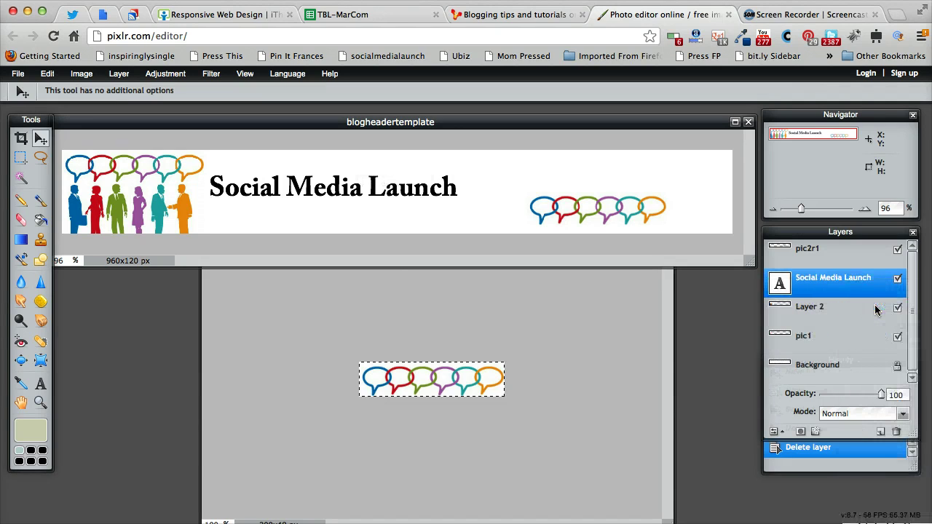
# - Rename Layer 2 to pic1 and delete the duplicate pic1 layer below it
pyautogui.click(858, 313)
pyautogui.click(897, 309)
pyautogui.click(898, 308)
pyautogui.doubleClick(827, 311)
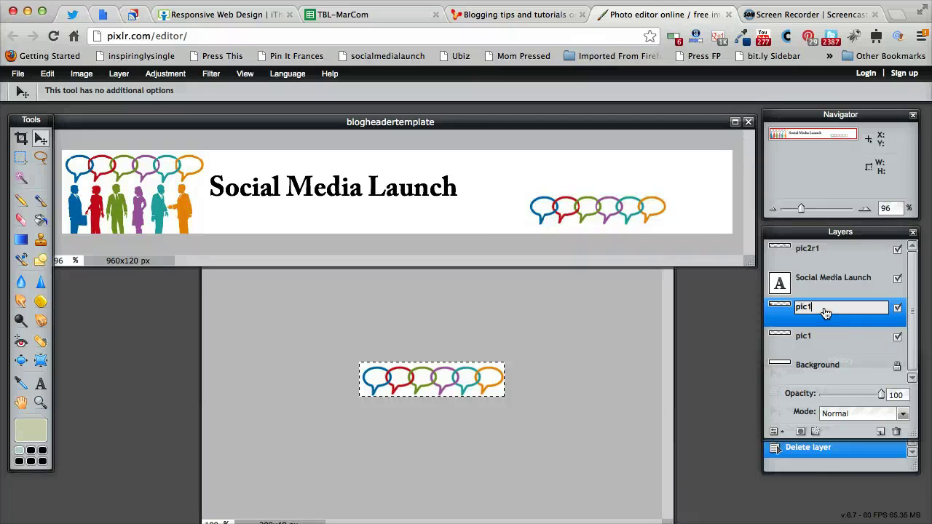
pyautogui.write('pic1')
pyautogui.click(842, 333)
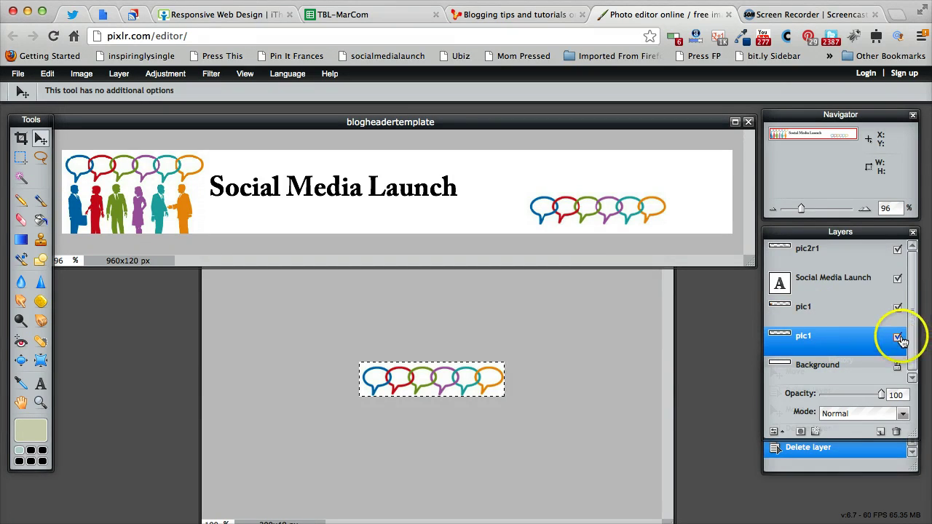
pyautogui.click(898, 308)
pyautogui.click(898, 307)
pyautogui.click(854, 340)
pyautogui.rightClick(848, 338)
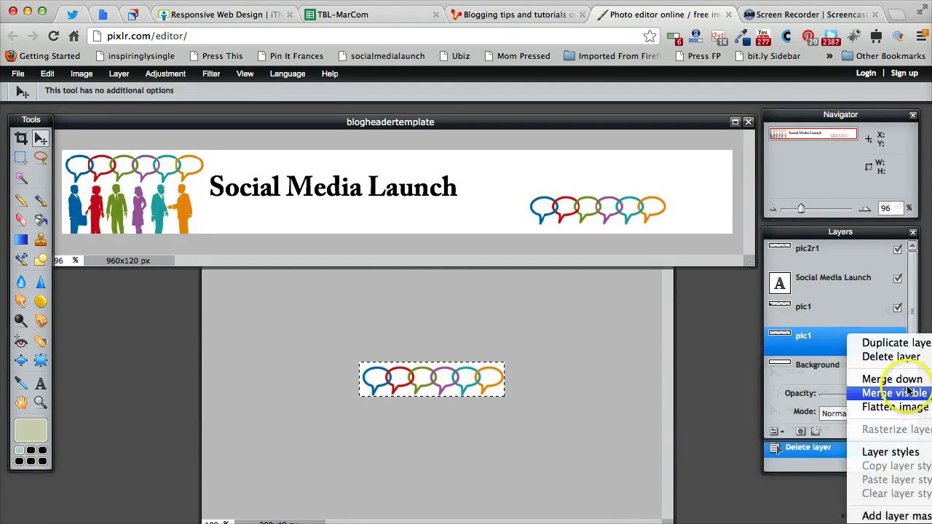
pyautogui.click(902, 356)
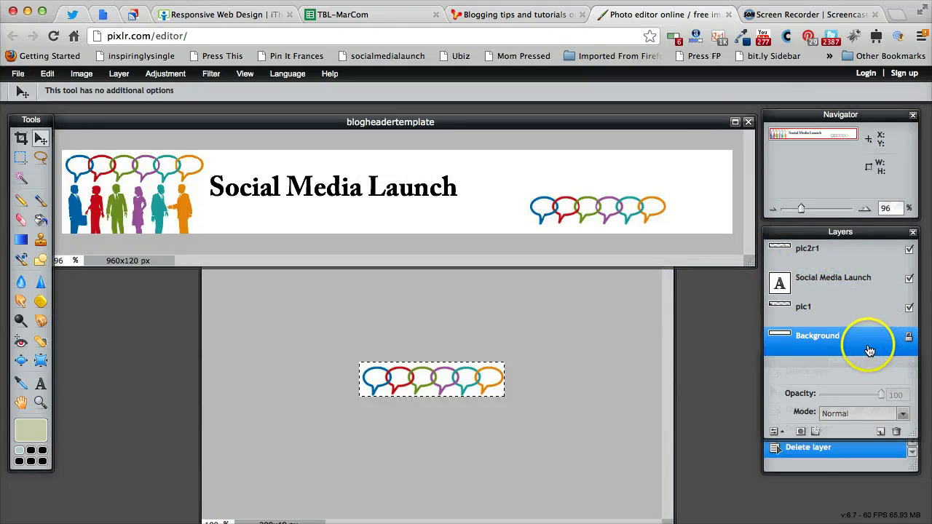
# - Drag pic1 to the top of the layer stack
pyautogui.click(854, 261)
pyautogui.moveTo(846, 305); pyautogui.dragTo(840, 251)
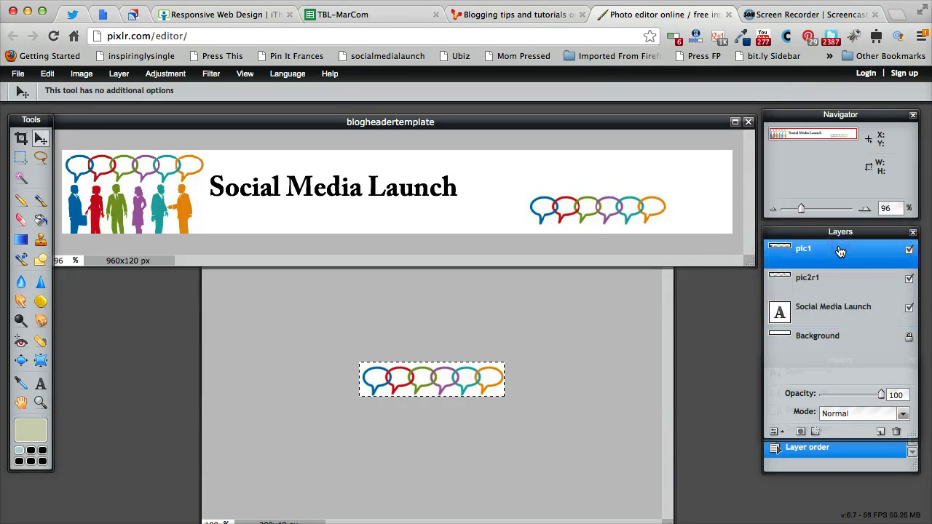
pyautogui.click(835, 274)
pyautogui.click(841, 299)
# - Nudge the pic2r1 bubbles up toward the top right and add empty Layer 9 above the title
pyautogui.click(749, 250)
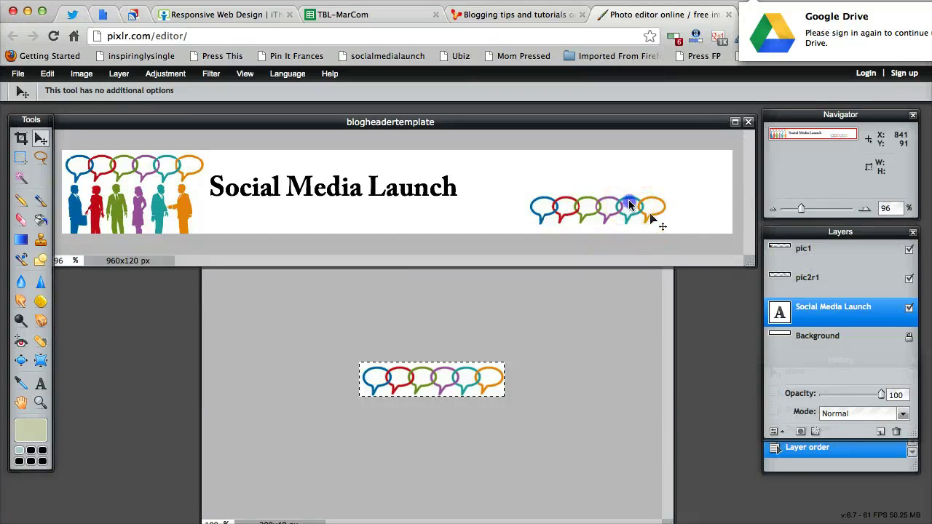
pyautogui.click(824, 278)
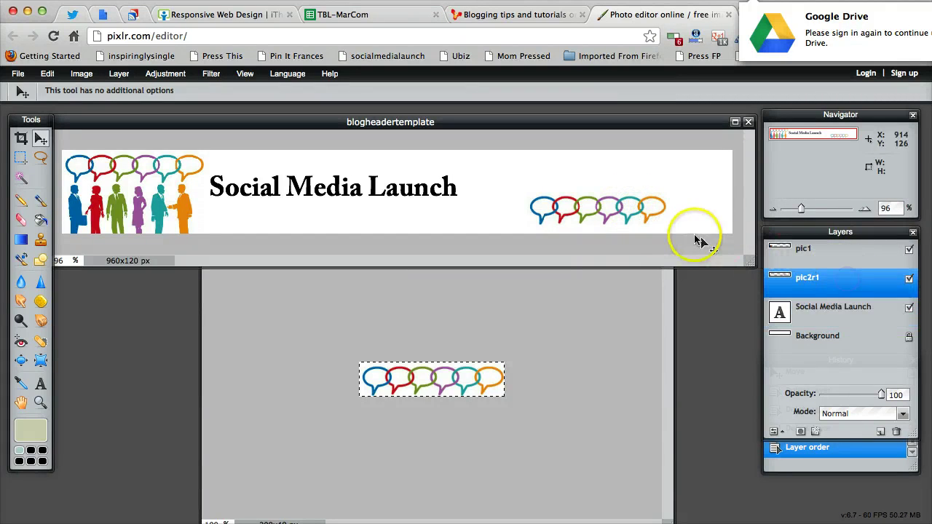
pyautogui.moveTo(640, 222); pyautogui.dragTo(648, 180)
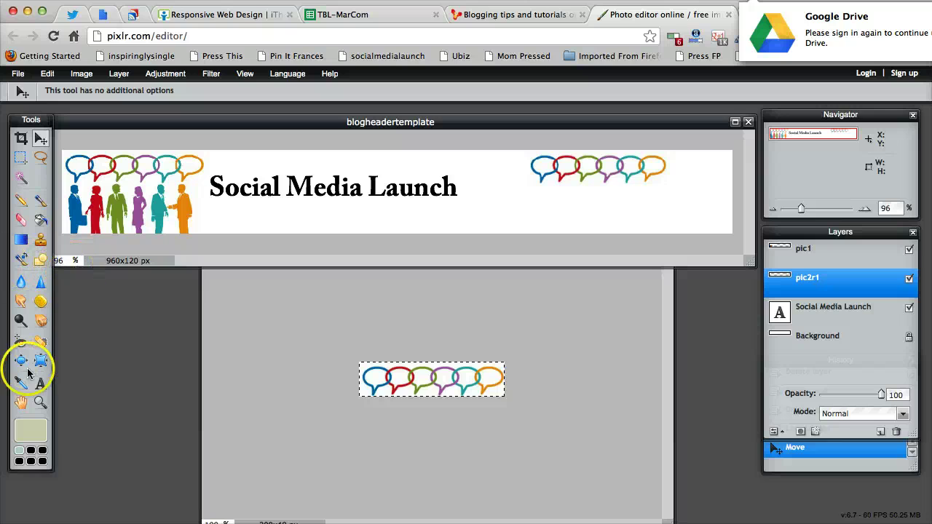
pyautogui.click(850, 306)
pyautogui.click(119, 73)
pyautogui.click(120, 91)
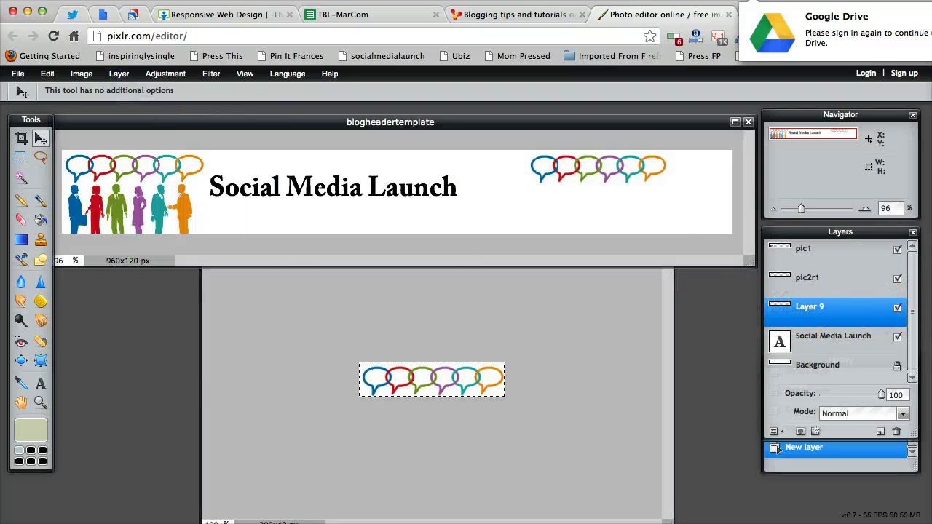
pyautogui.click(41, 384)
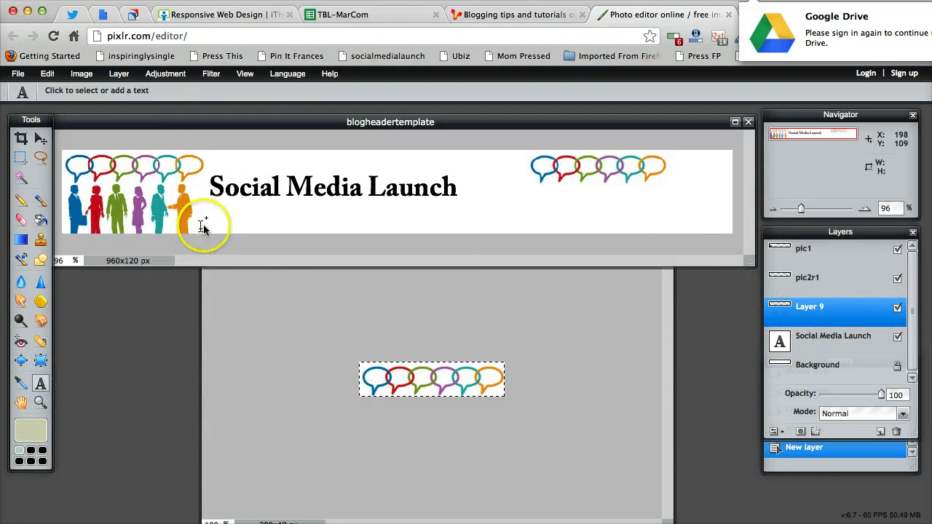
# - Type the tagline 'Awesome Social Media' below the title and reduce its font size
pyautogui.click(237, 203)
pyautogui.click(287, 223)
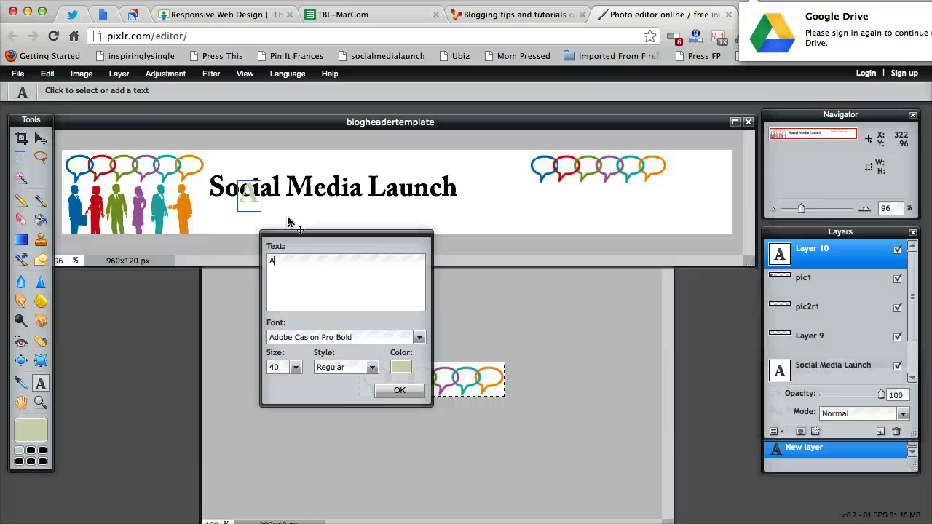
pyautogui.write('Awesome Social')
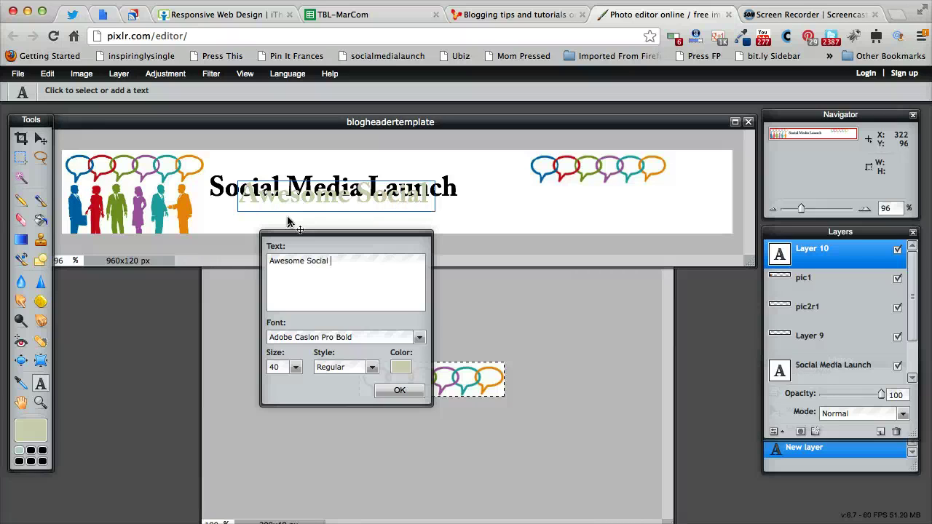
pyautogui.write(' Media Tips')
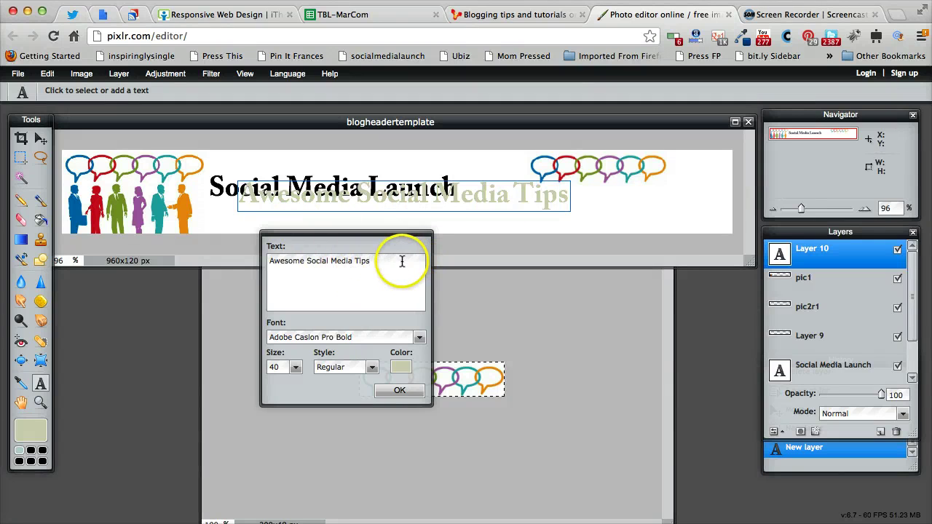
pyautogui.moveTo(401, 262); pyautogui.dragTo(257, 268)
pyautogui.click(295, 368)
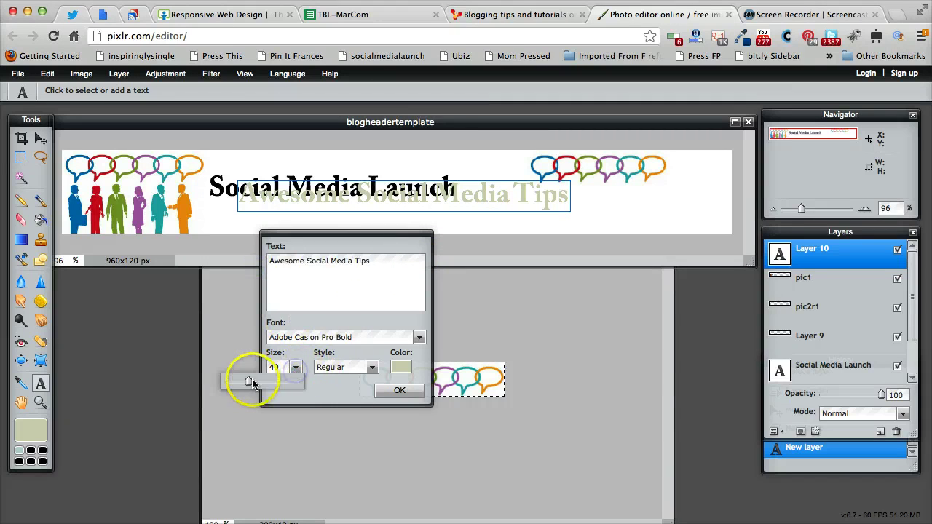
pyautogui.moveTo(251, 381); pyautogui.dragTo(241, 386)
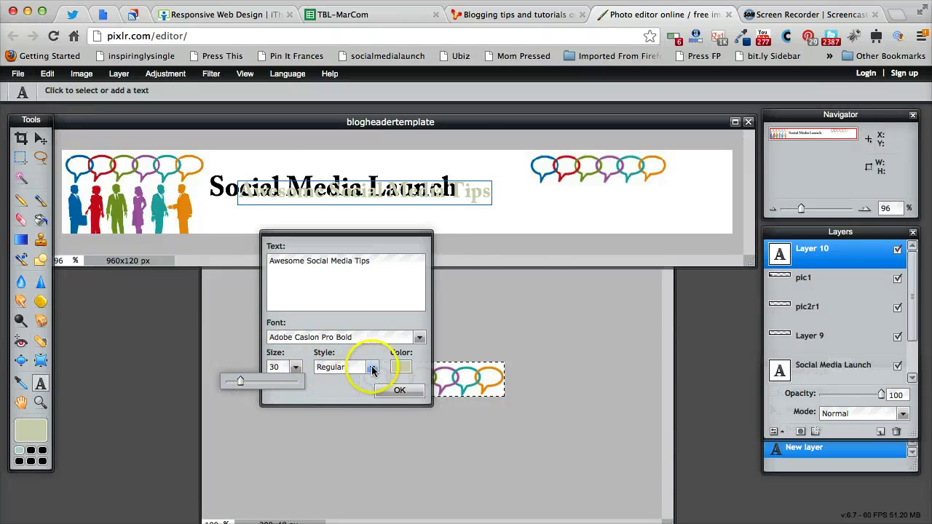
# - Colour the tagline grey with hex 666666
pyautogui.click(400, 367)
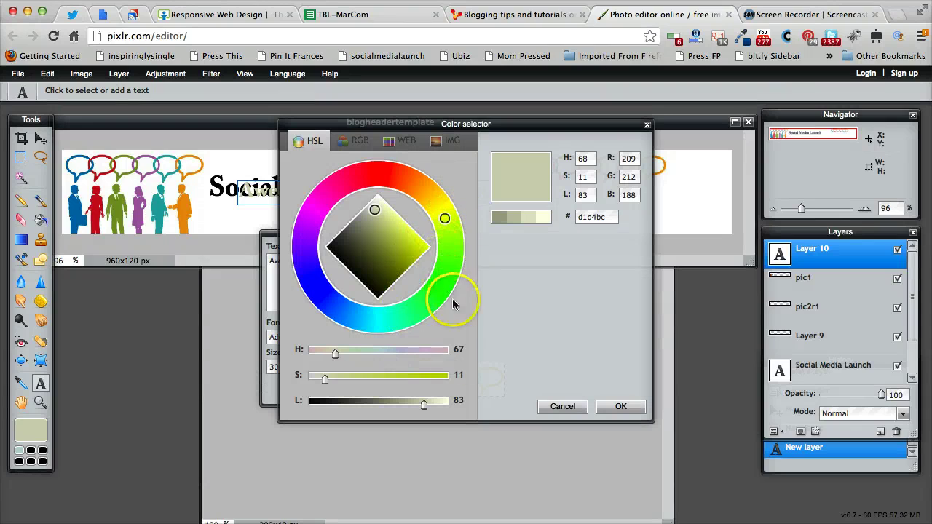
pyautogui.moveTo(608, 217); pyautogui.dragTo(546, 216)
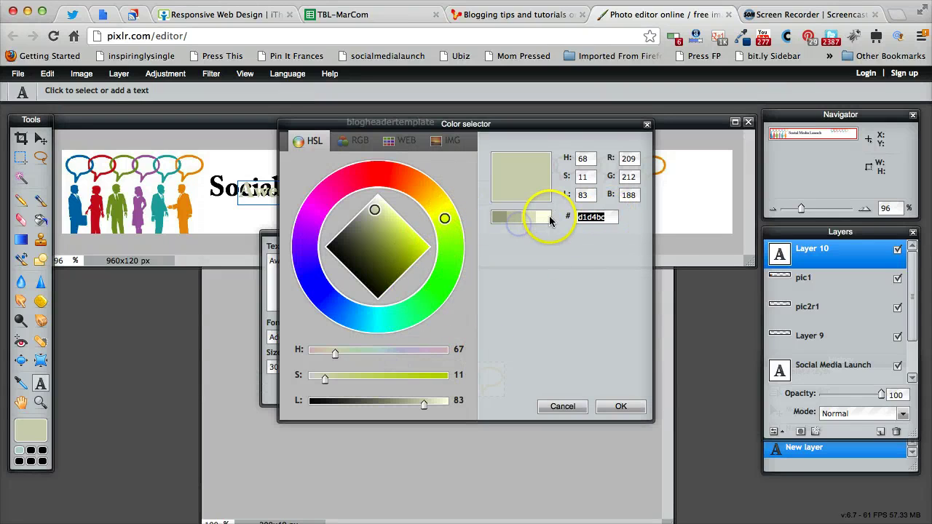
pyautogui.write('66666')
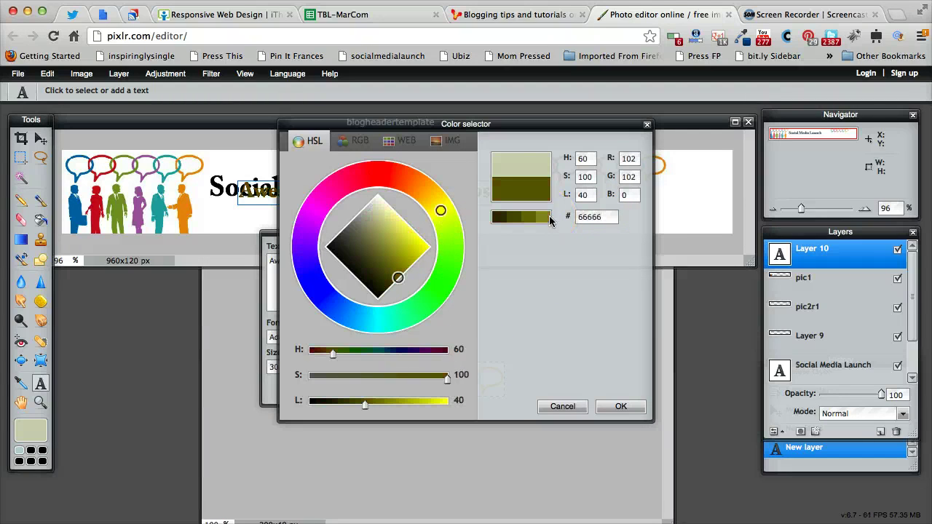
pyautogui.write('6')
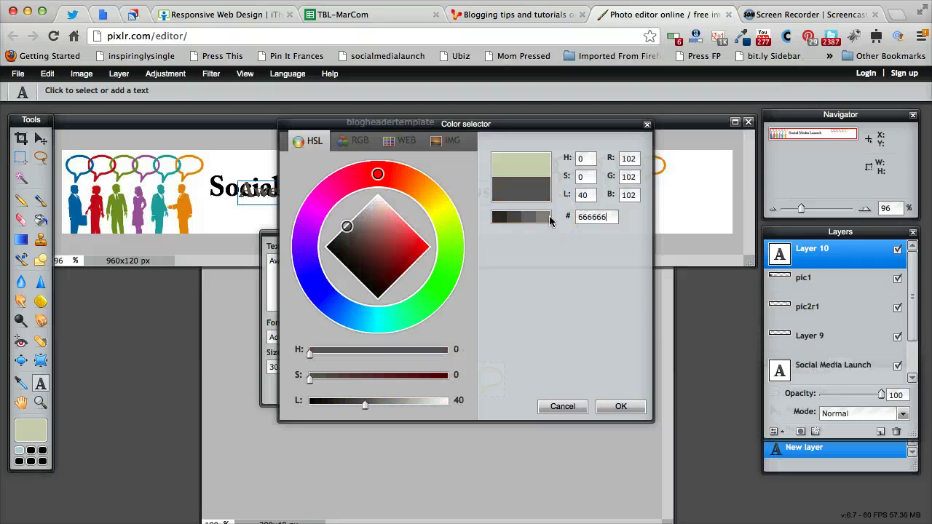
pyautogui.click(619, 410)
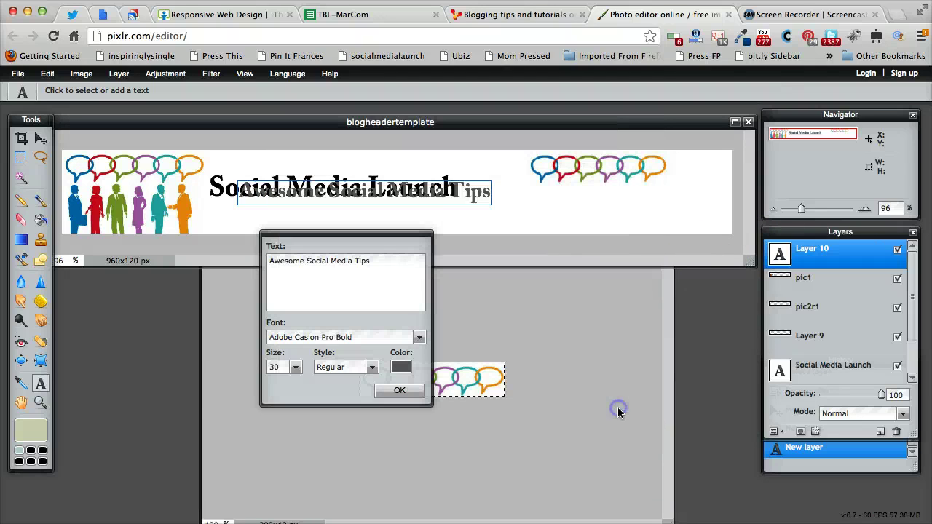
# - Move the tagline beneath the title and shrink it to size 23
pyautogui.moveTo(478, 195); pyautogui.dragTo(441, 212)
pyautogui.click(297, 368)
pyautogui.moveTo(240, 382); pyautogui.dragTo(236, 382)
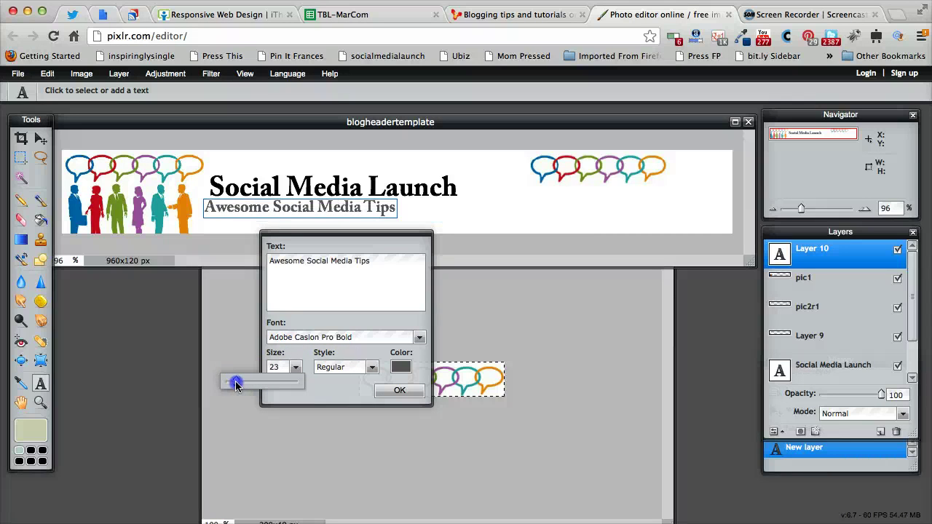
pyautogui.click(399, 391)
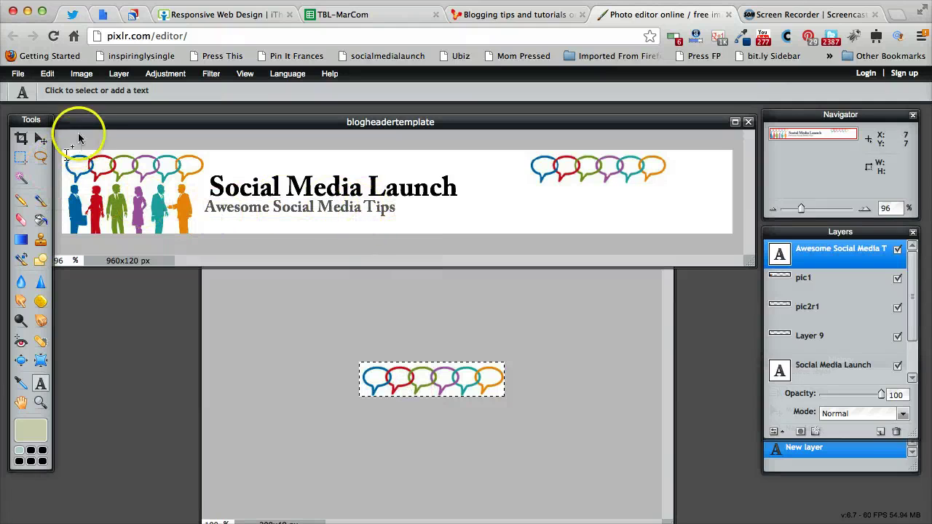
# - Slide the grey tagline about 75 px right so it ends under the title's end
pyautogui.click(43, 142)
pyautogui.moveTo(273, 209); pyautogui.dragTo(345, 211)
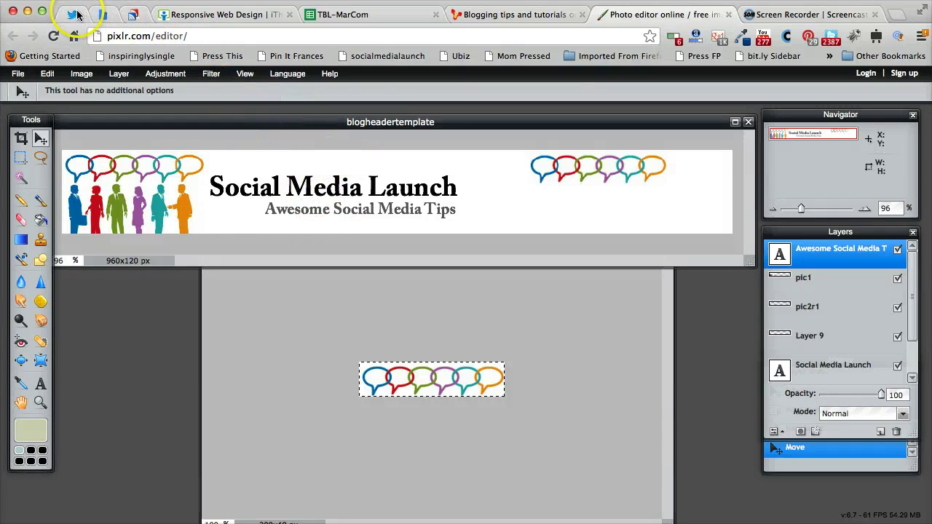
# - Save the header as blogheadertemplate in layered PXD format
pyautogui.click(18, 76)
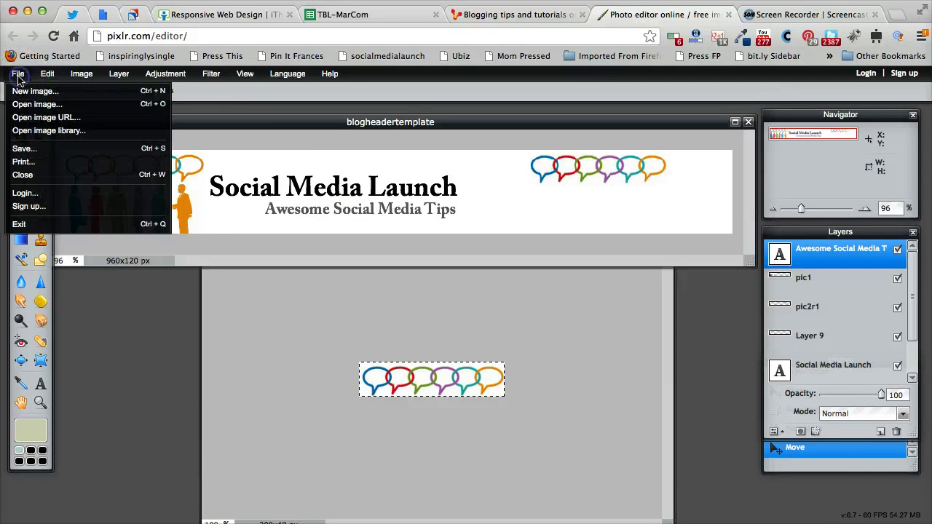
pyautogui.click(24, 149)
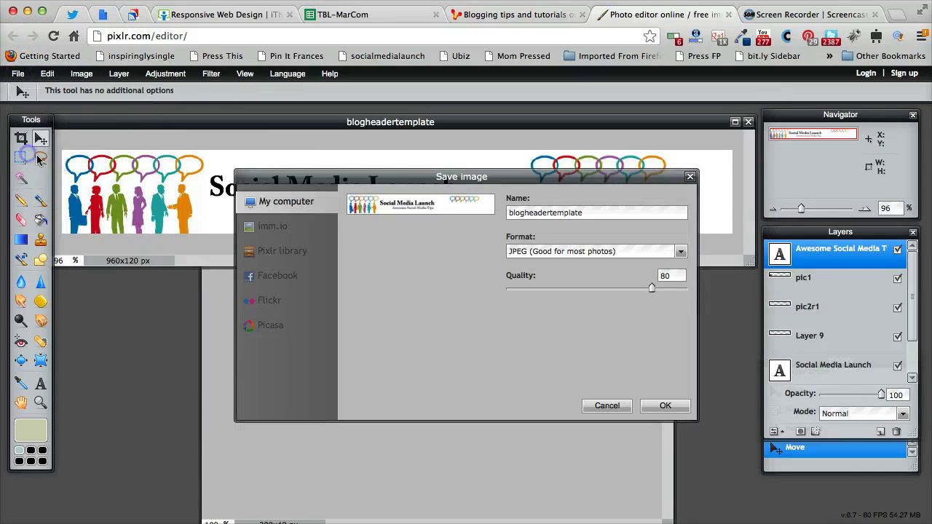
pyautogui.click(567, 252)
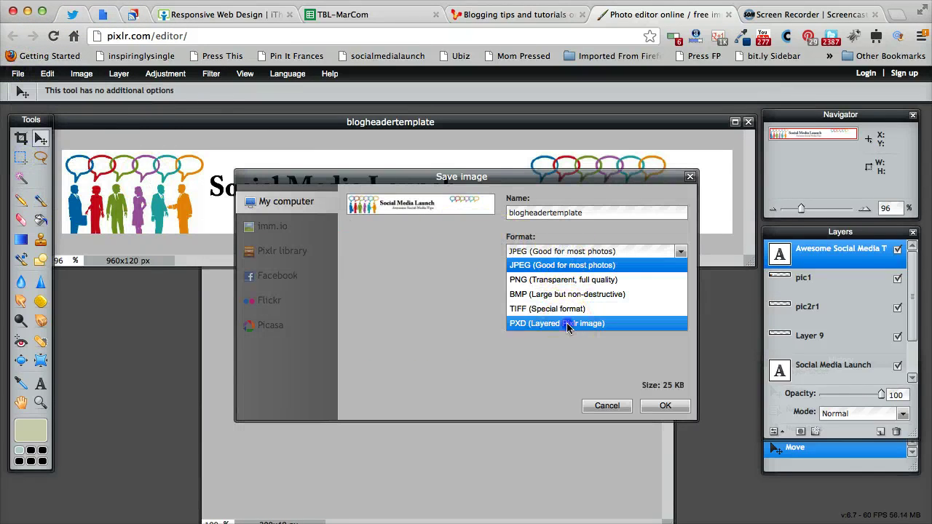
pyautogui.click(566, 323)
pyautogui.click(668, 405)
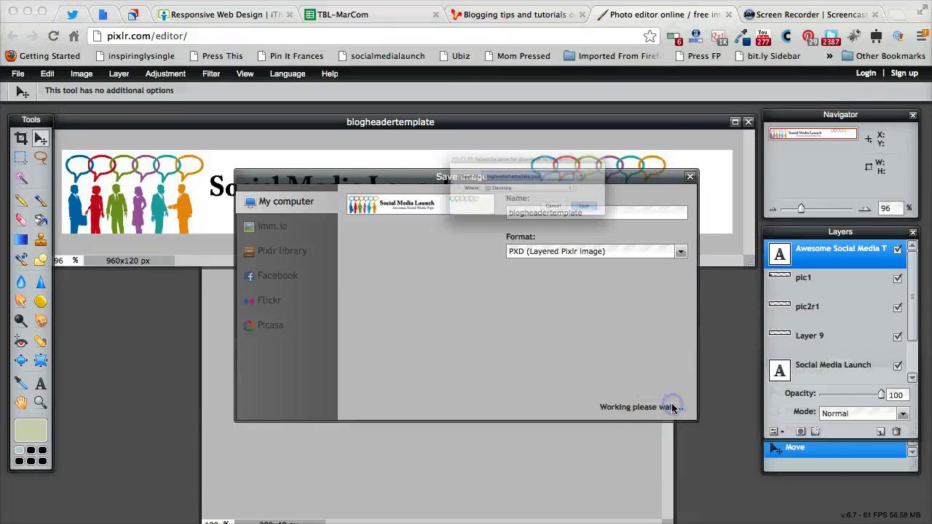
pyautogui.click(659, 229)
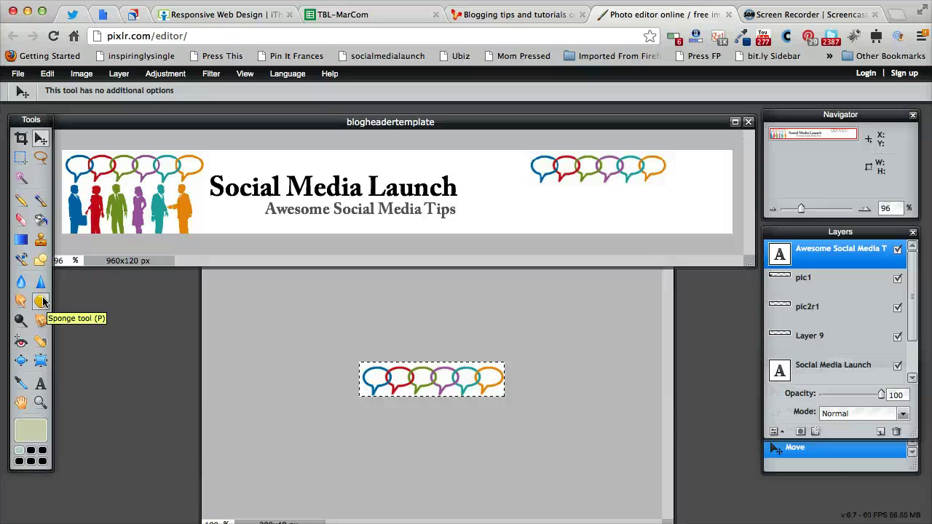
# - Set the fill colour to yellow-green cddb63, trial-fill the Background, then undo the fill
pyautogui.click(41, 220)
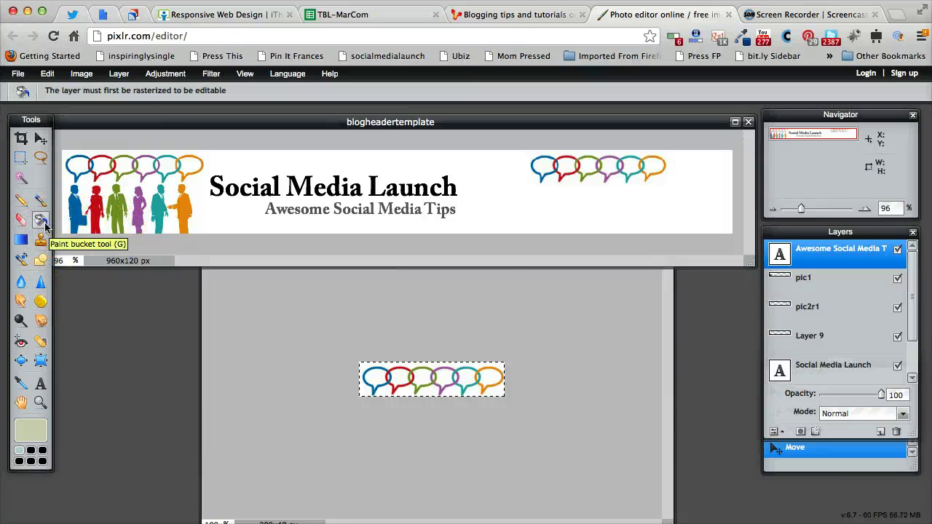
pyautogui.scroll(-1, 832, 354)
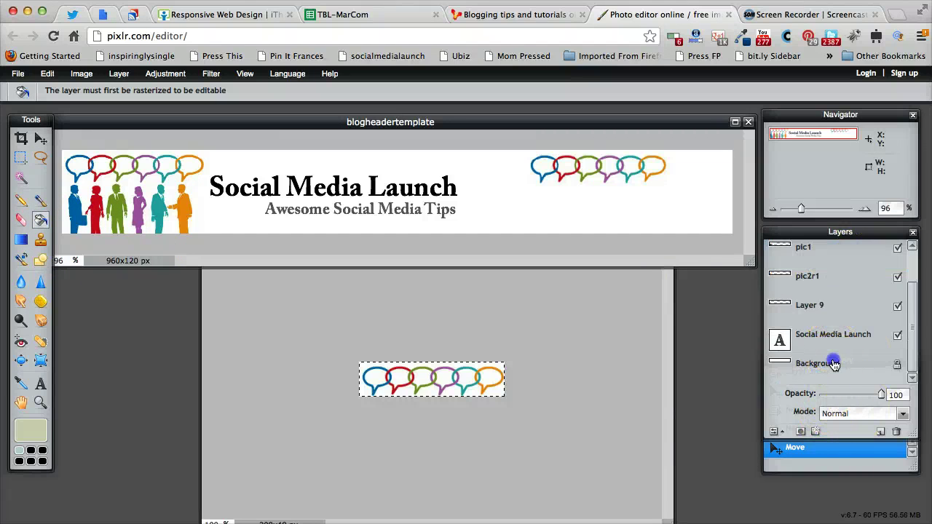
pyautogui.click(833, 364)
pyautogui.click(31, 432)
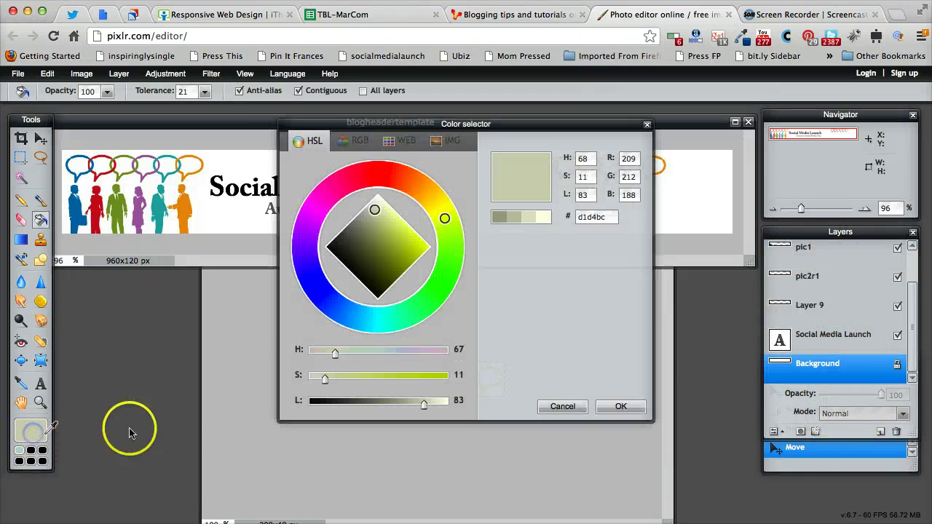
pyautogui.click(399, 230)
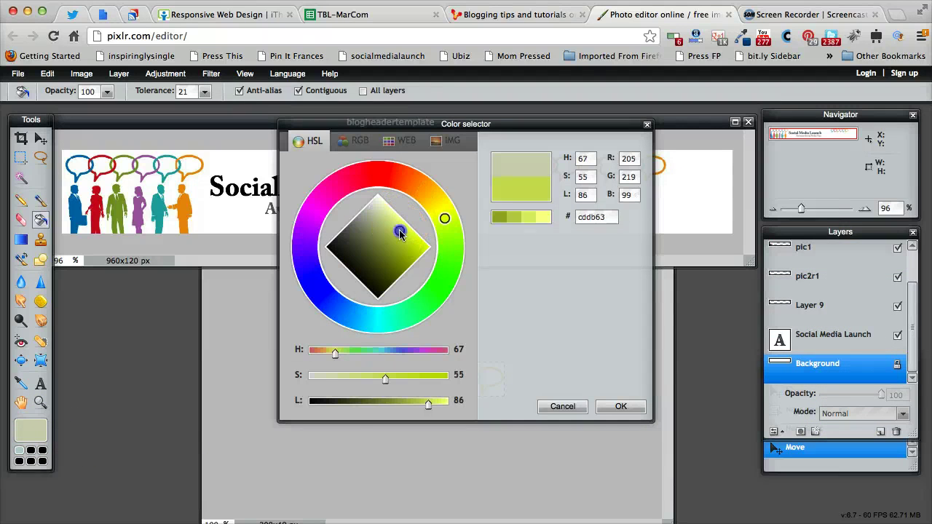
pyautogui.click(611, 405)
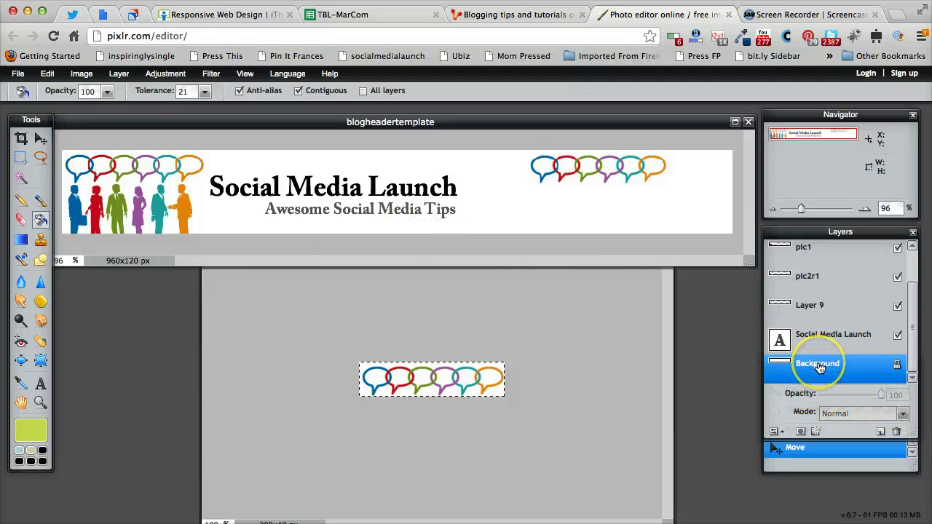
pyautogui.click(654, 215)
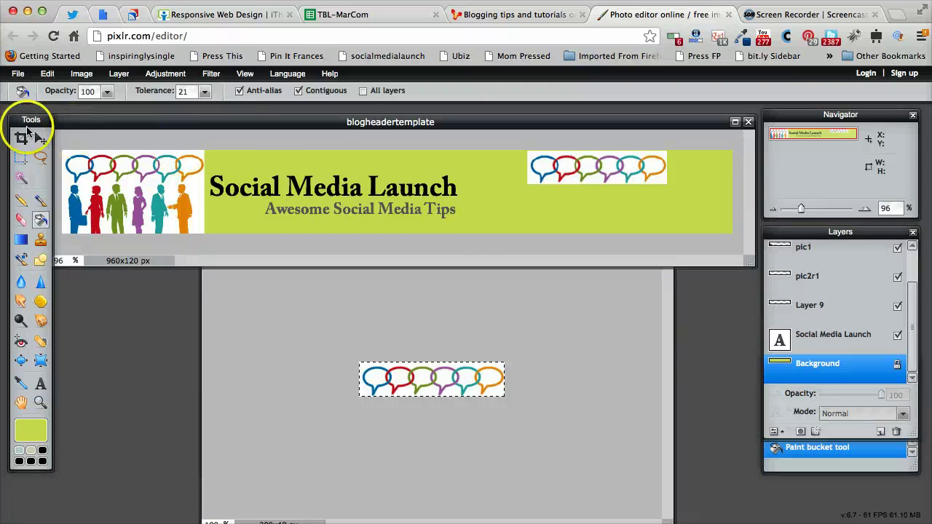
pyautogui.click(46, 74)
pyautogui.click(52, 90)
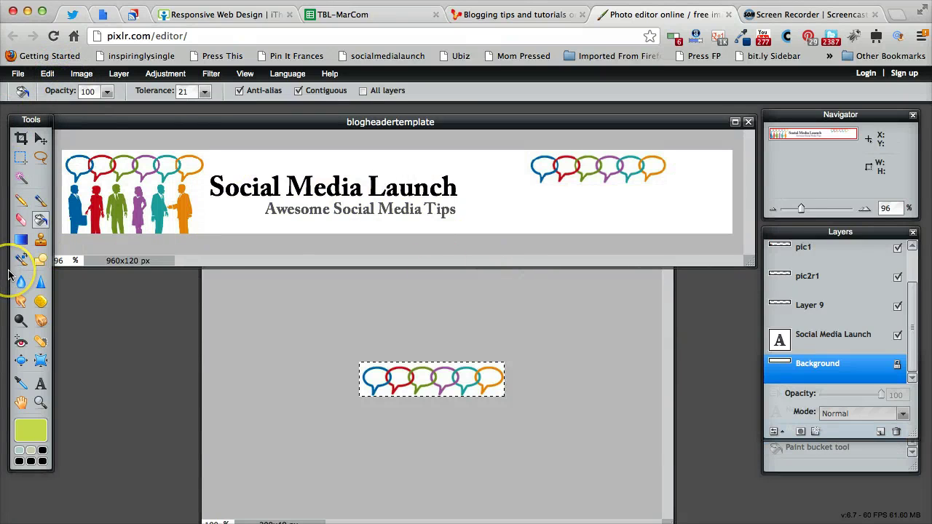
# - Draw a teal plain rectangle across the banner's lower band, right of the people graphic
pyautogui.click(42, 342)
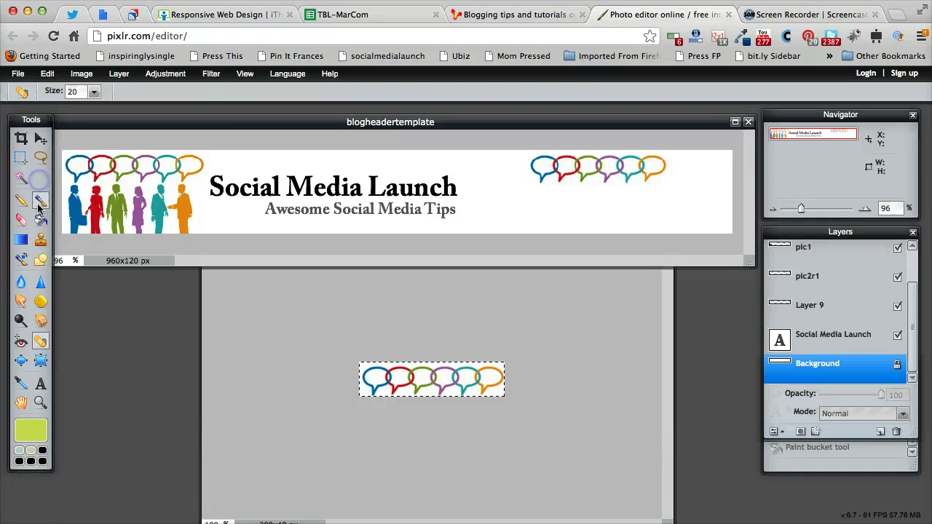
pyautogui.click(42, 263)
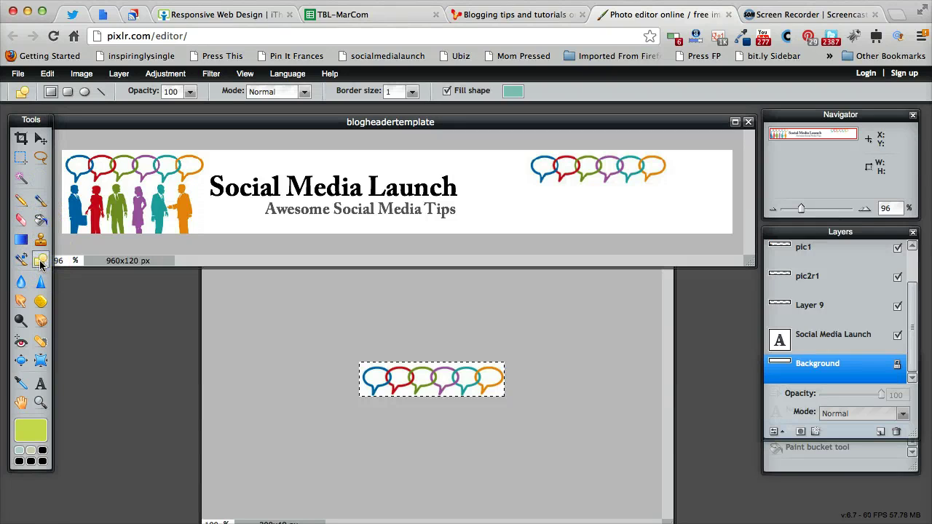
pyautogui.click(84, 92)
pyautogui.click(67, 92)
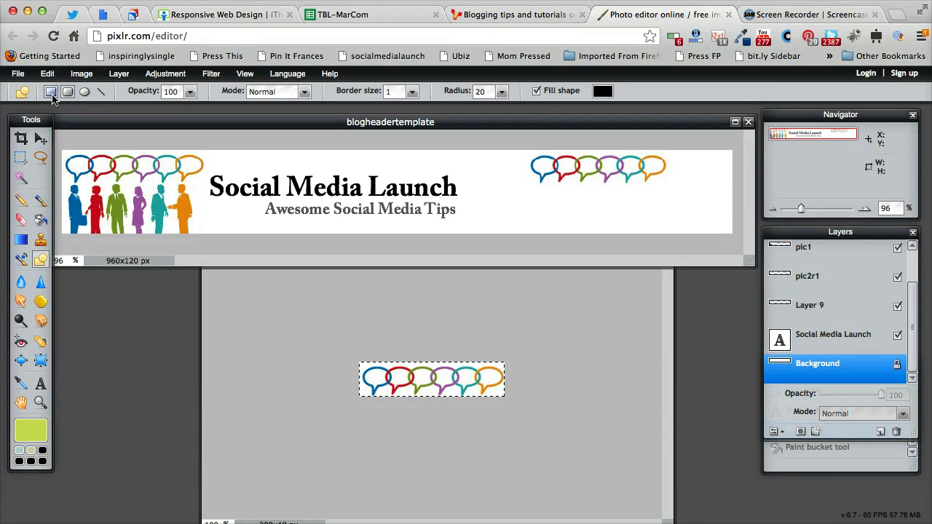
pyautogui.click(51, 94)
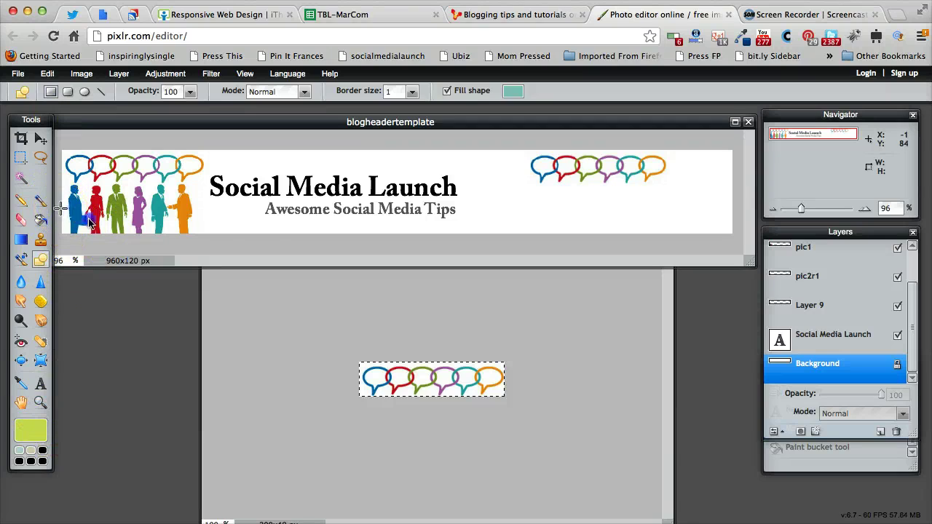
pyautogui.moveTo(430, 239)
pyautogui.mouseDown()
pyautogui.moveTo(752, 225)
pyautogui.moveTo(745, 251)
pyautogui.mouseUp()
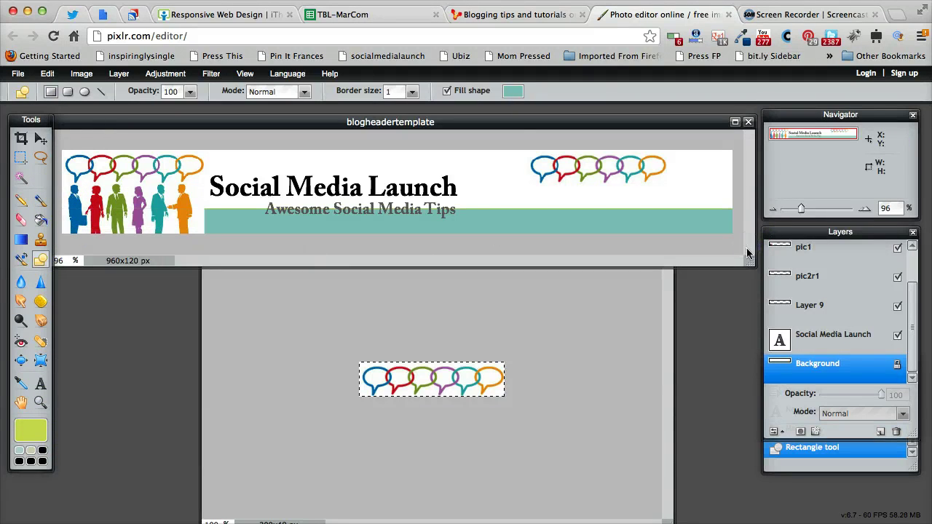
# - Move the Social Media Launch layer to the top of the layer stack
pyautogui.moveTo(849, 370); pyautogui.dragTo(839, 257)
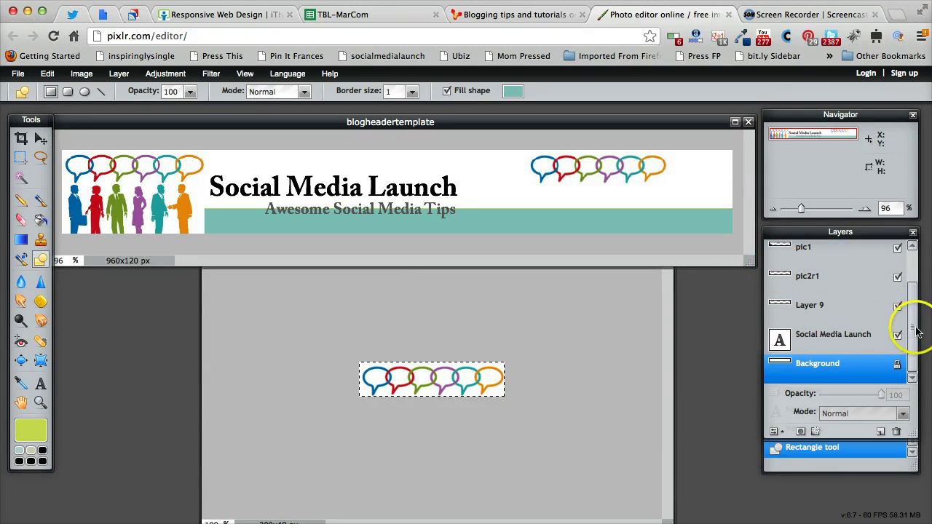
pyautogui.moveTo(917, 331); pyautogui.dragTo(915, 314)
pyautogui.moveTo(848, 360); pyautogui.dragTo(837, 270)
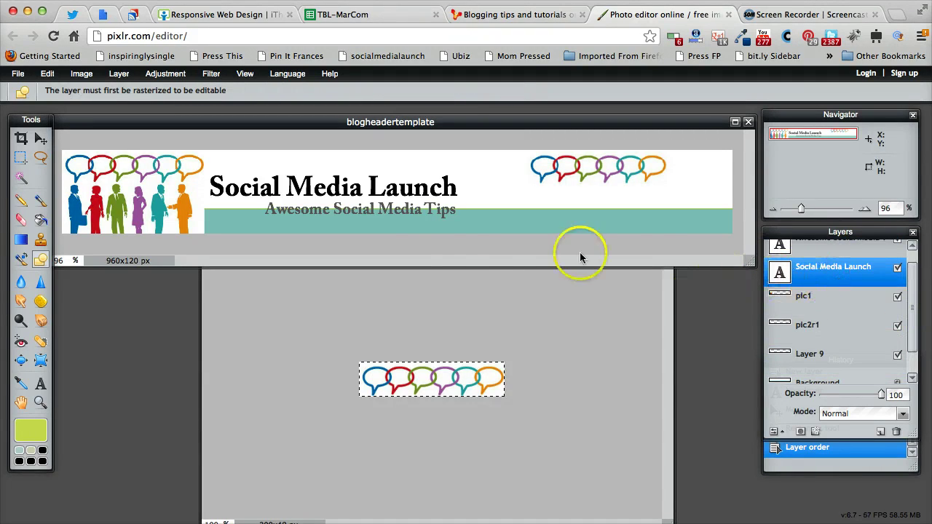
# - Move the Social Media Launch layer between the pic1 and pic2r1 layers
pyautogui.click(363, 228)
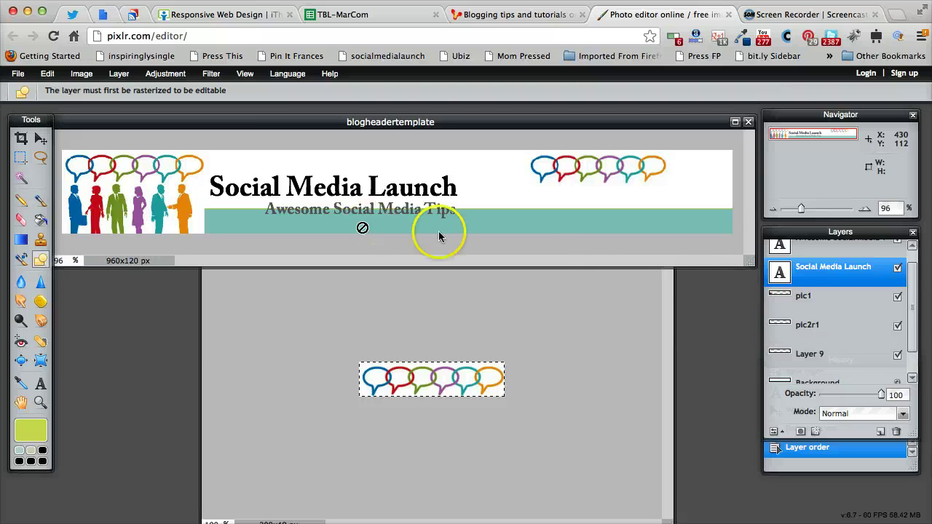
pyautogui.scroll(1, 875, 335)
pyautogui.moveTo(847, 289)
pyautogui.mouseDown()
pyautogui.moveTo(854, 339)
pyautogui.moveTo(830, 314)
pyautogui.moveTo(828, 263)
pyautogui.moveTo(831, 280)
pyautogui.mouseUp()
pyautogui.scroll(-1, 832, 331)
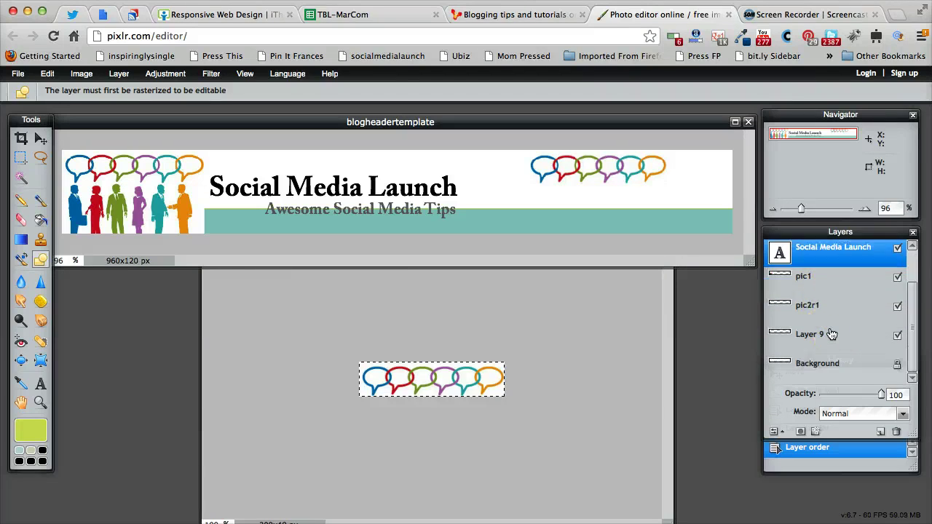
# - Check the pic1 and pic2r1 layers, then select Layer 9
pyautogui.click(830, 336)
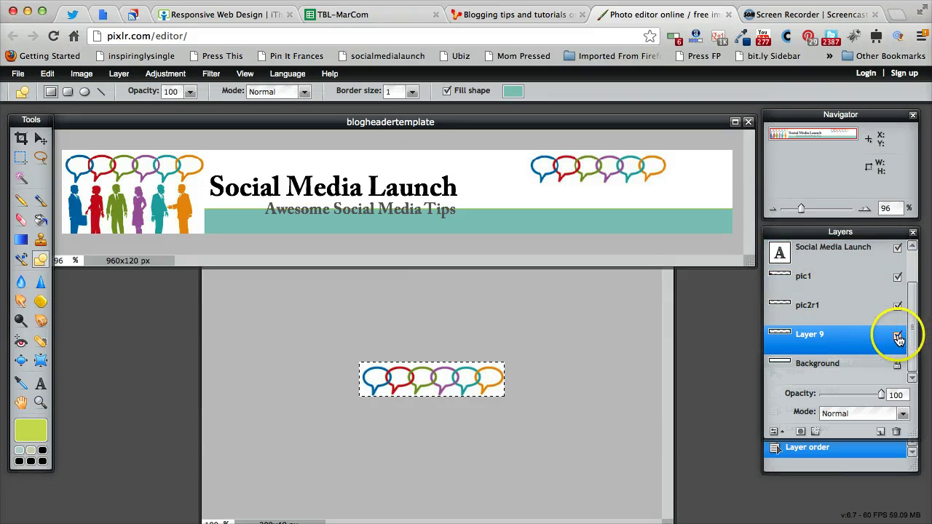
pyautogui.click(849, 333)
pyautogui.scroll(1, 844, 341)
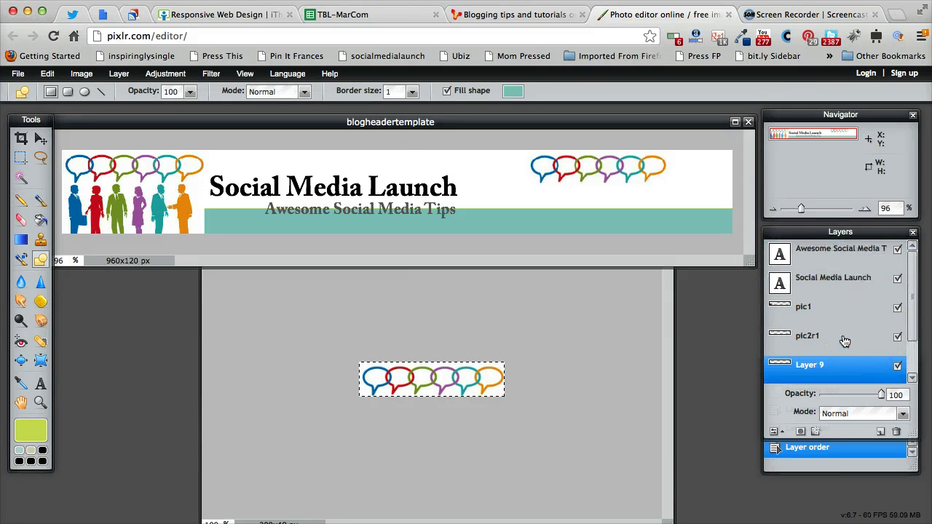
pyautogui.click(818, 305)
pyautogui.click(826, 332)
pyautogui.scroll(-1, 827, 336)
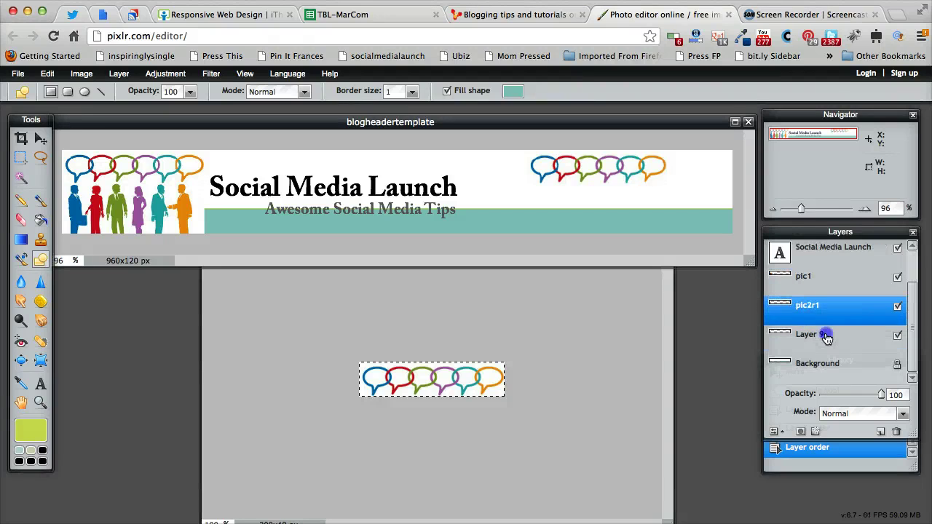
pyautogui.click(826, 336)
pyautogui.scroll(1, 826, 338)
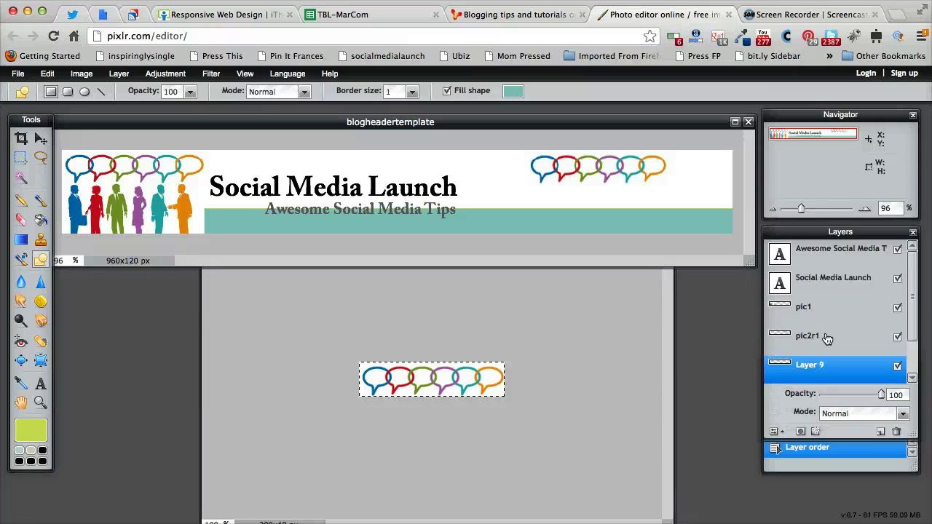
# - Hide Layer 9 and delete it, then widen the layers list to show full names
pyautogui.click(38, 140)
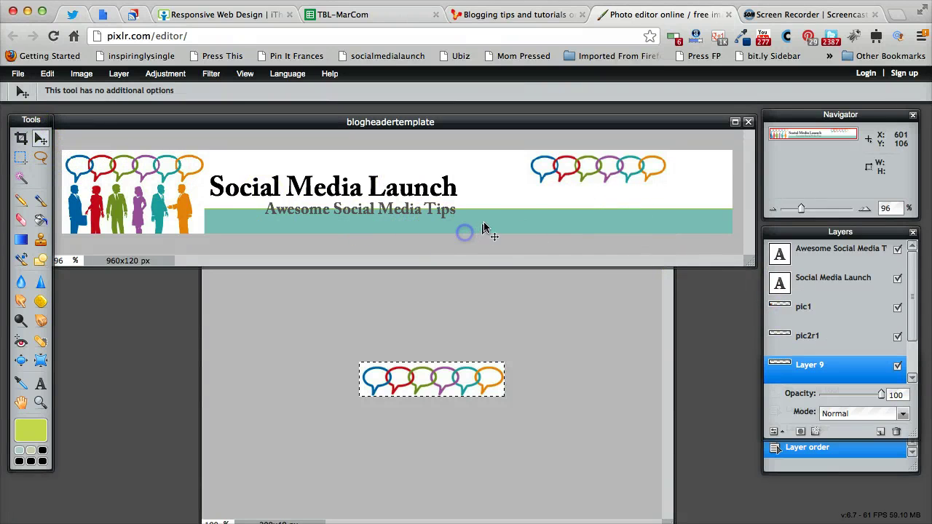
pyautogui.scroll(-1, 480, 248)
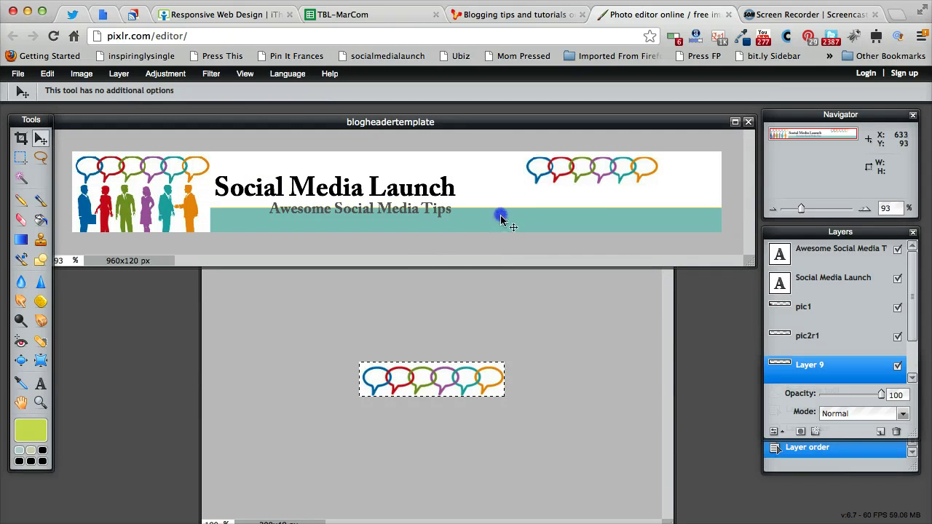
pyautogui.click(896, 366)
pyautogui.rightClick(866, 372)
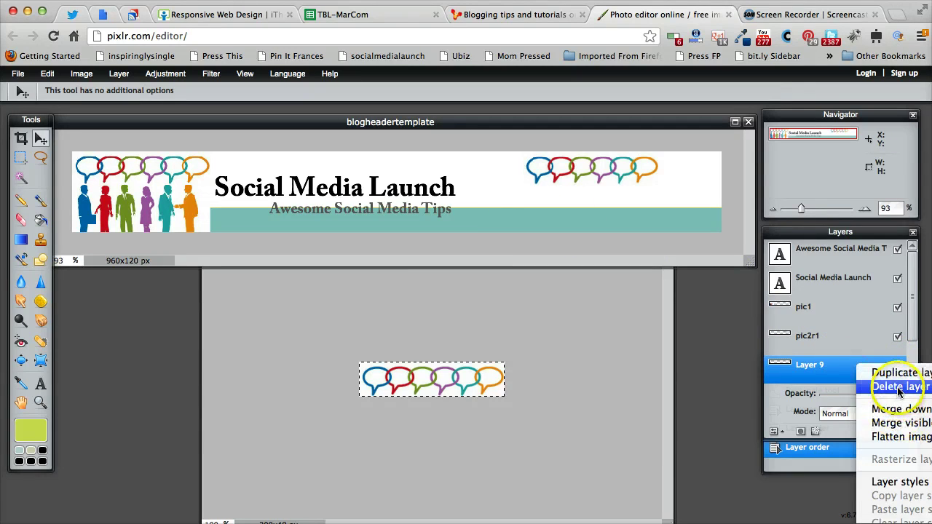
pyautogui.click(875, 385)
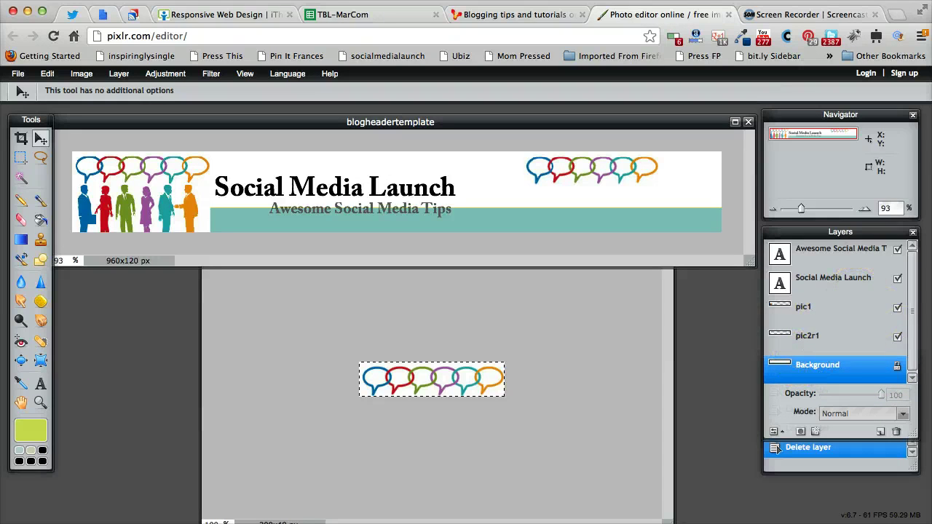
pyautogui.click(914, 444)
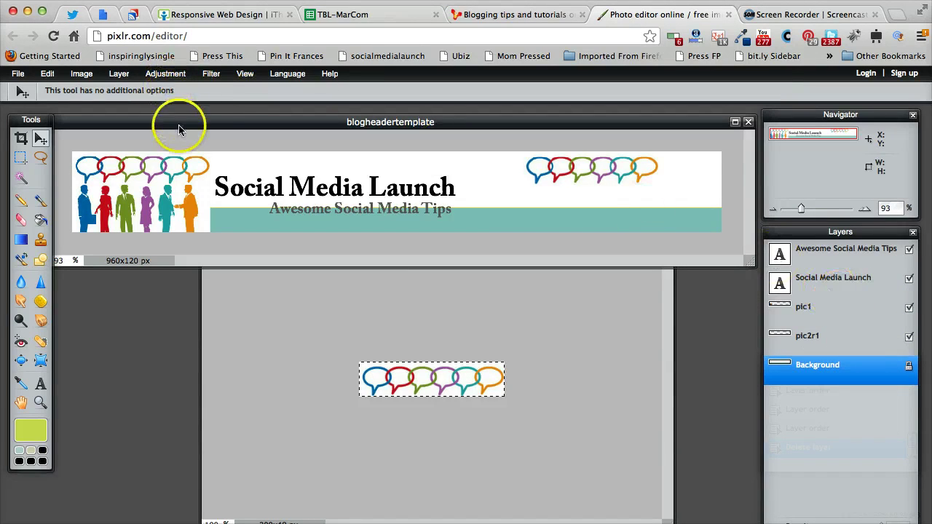
# - Undo five times, reverting the layer changes until the teal band is gone
pyautogui.click(47, 73)
pyautogui.click(52, 89)
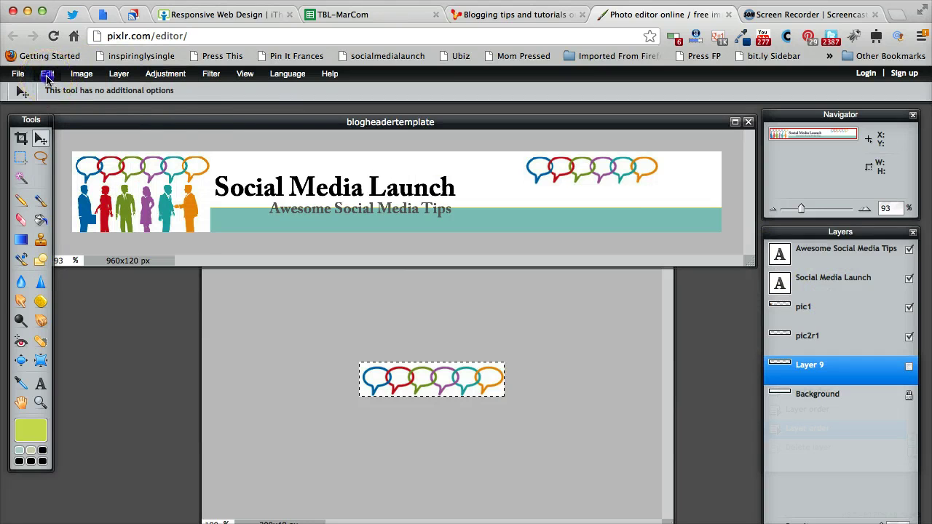
pyautogui.click(47, 74)
pyautogui.click(52, 88)
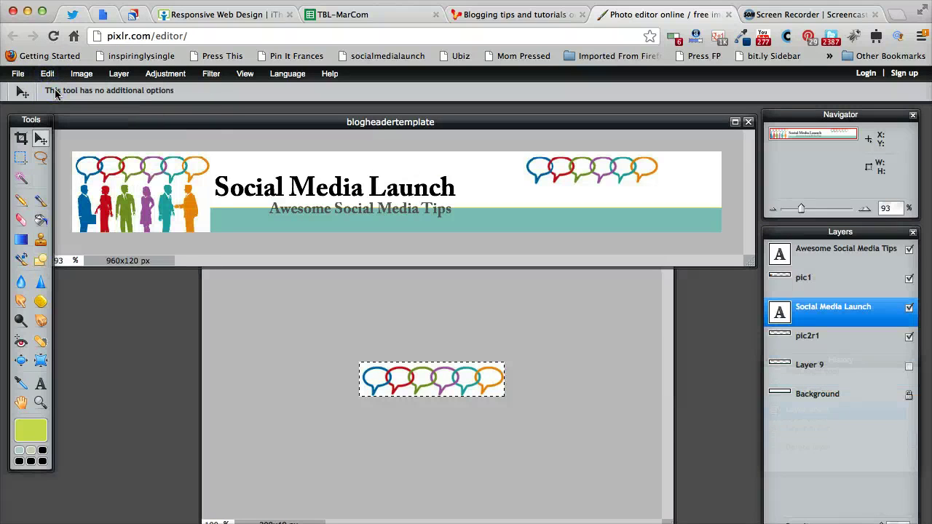
pyautogui.click(47, 74)
pyautogui.click(62, 90)
pyautogui.click(48, 73)
pyautogui.click(55, 88)
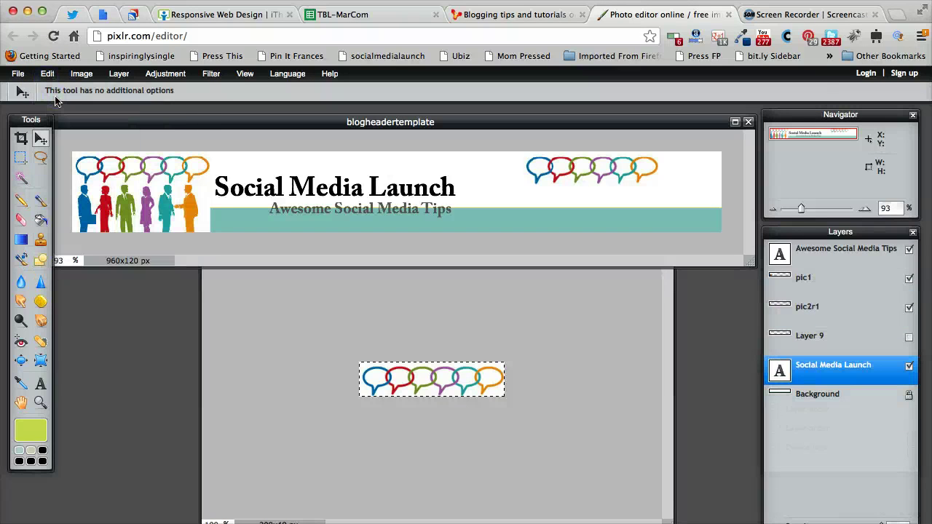
pyautogui.click(46, 73)
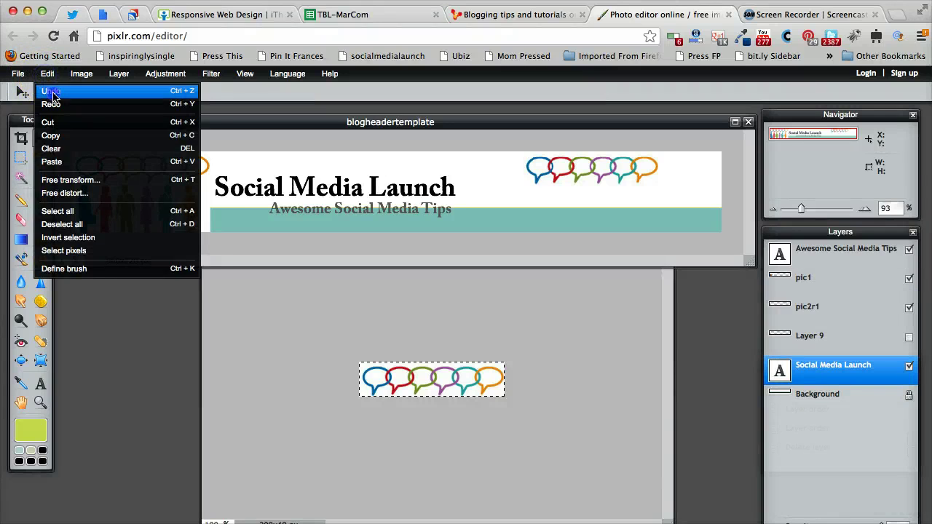
pyautogui.click(52, 93)
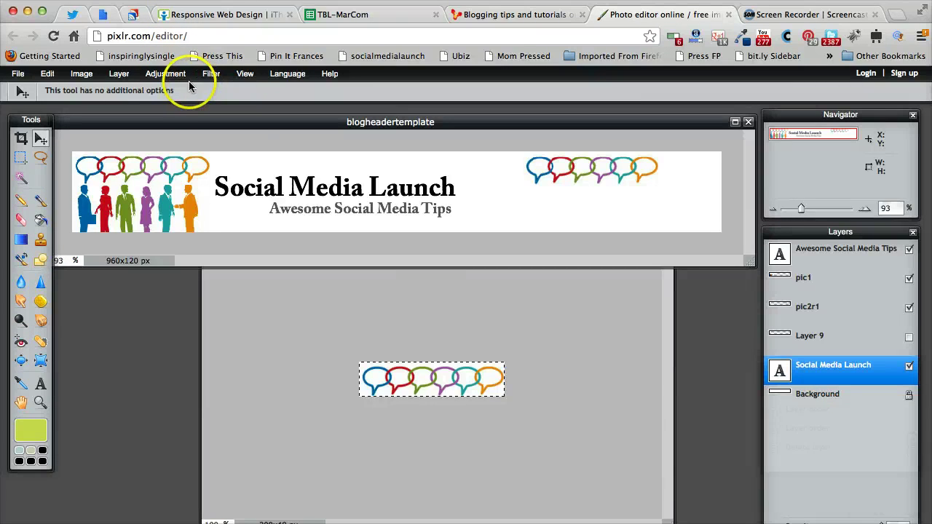
# - Add a new layer named 'square' and draw a teal band across the lower header
pyautogui.click(119, 73)
pyautogui.click(127, 90)
pyautogui.click(670, 255)
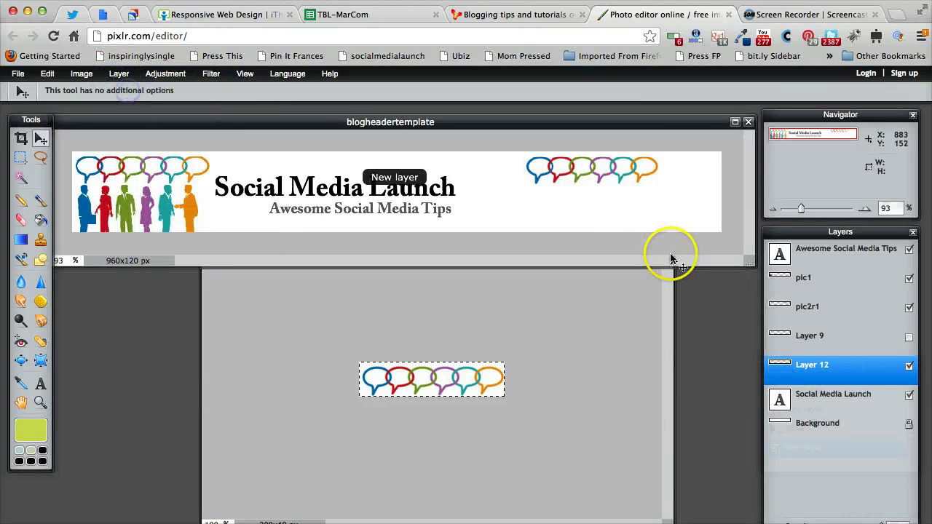
pyautogui.click(823, 367)
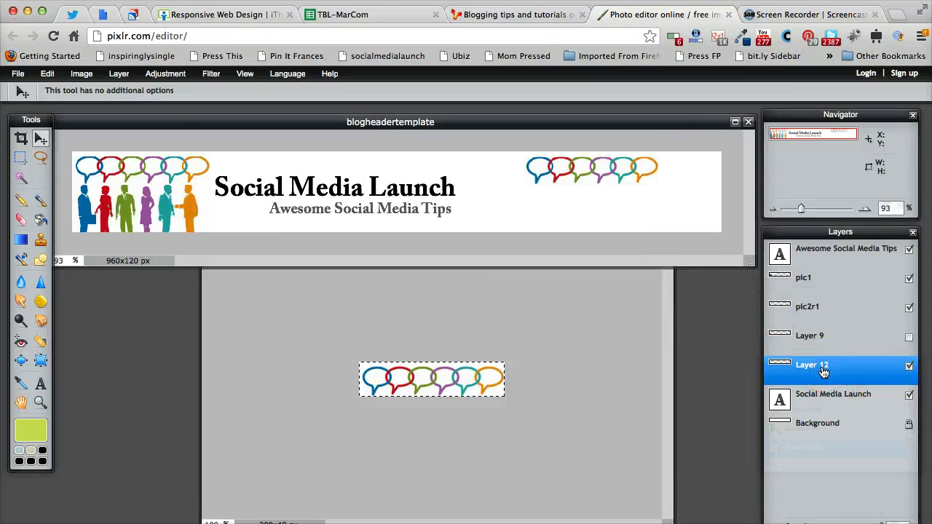
pyautogui.doubleClick(823, 368)
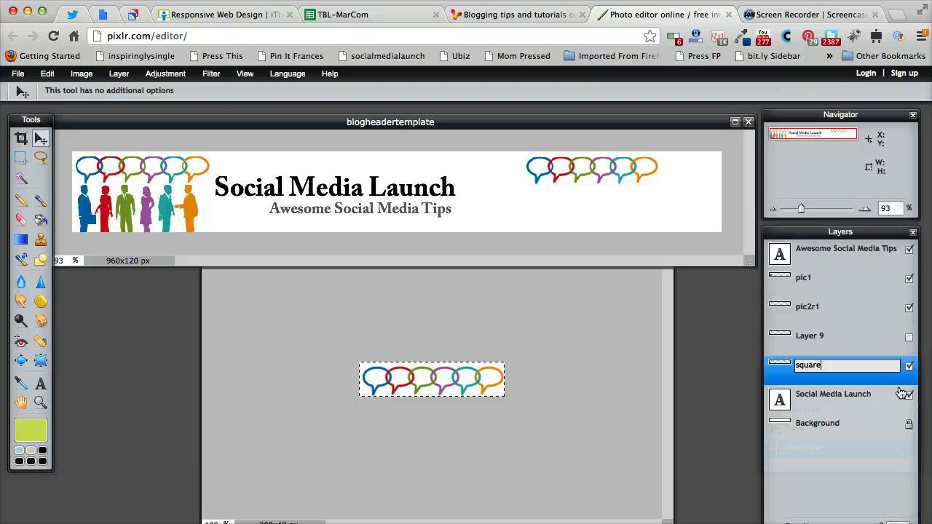
pyautogui.click(41, 262)
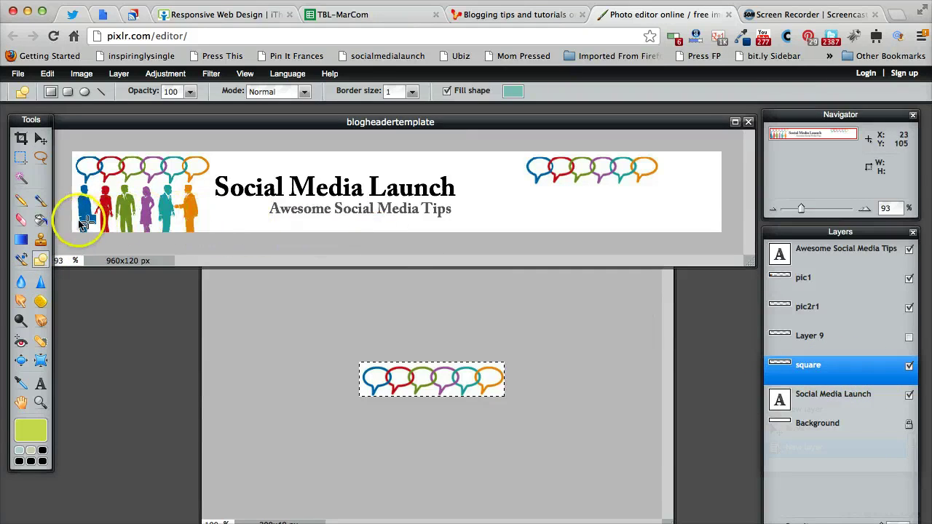
pyautogui.moveTo(69, 212)
pyautogui.mouseDown()
pyautogui.moveTo(651, 260)
pyautogui.moveTo(754, 248)
pyautogui.moveTo(729, 237)
pyautogui.mouseUp()
# - Move the pic1 layer below the square layer and reselect square with the Move tool
pyautogui.click(847, 373)
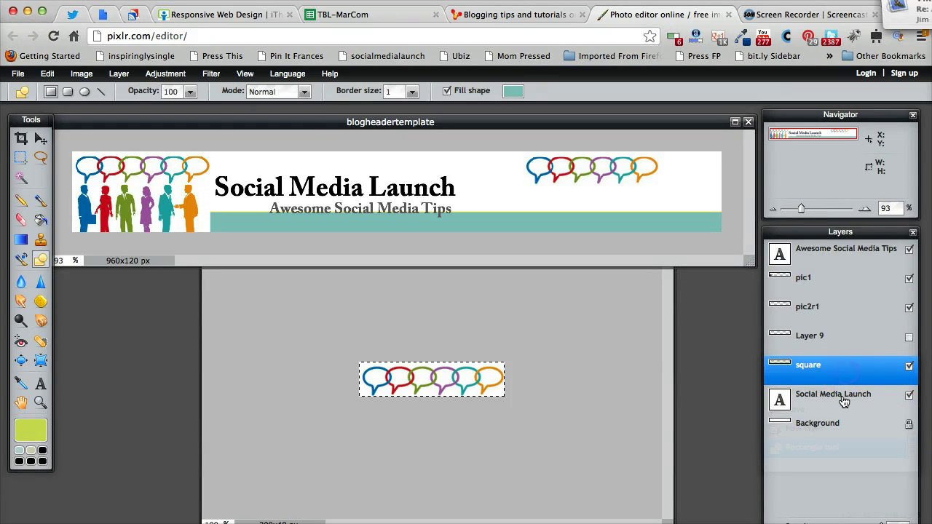
pyautogui.click(846, 394)
pyautogui.click(845, 373)
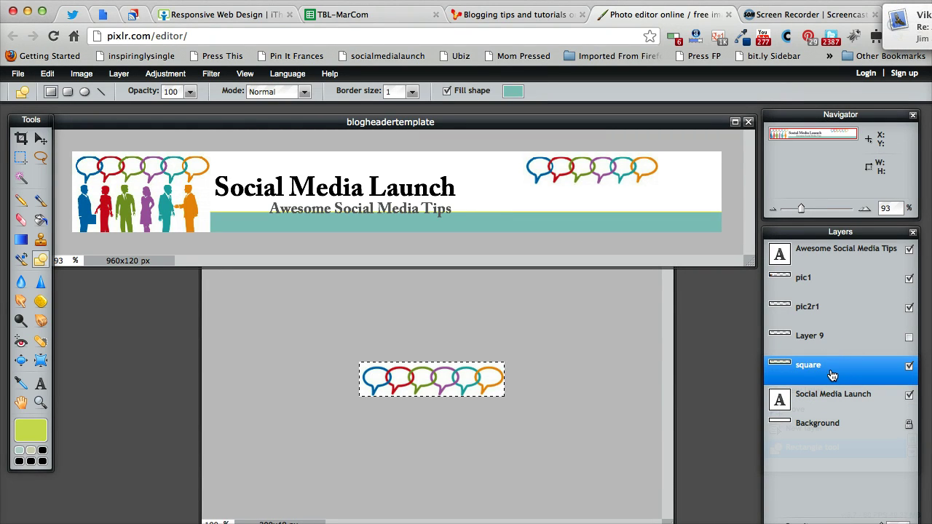
pyautogui.moveTo(832, 375)
pyautogui.mouseDown()
pyautogui.moveTo(835, 395)
pyautogui.moveTo(824, 274)
pyautogui.moveTo(846, 279)
pyautogui.moveTo(835, 384)
pyautogui.moveTo(832, 370)
pyautogui.mouseUp()
pyautogui.click(825, 277)
pyautogui.click(908, 280)
pyautogui.click(909, 280)
pyautogui.moveTo(832, 337); pyautogui.dragTo(824, 384)
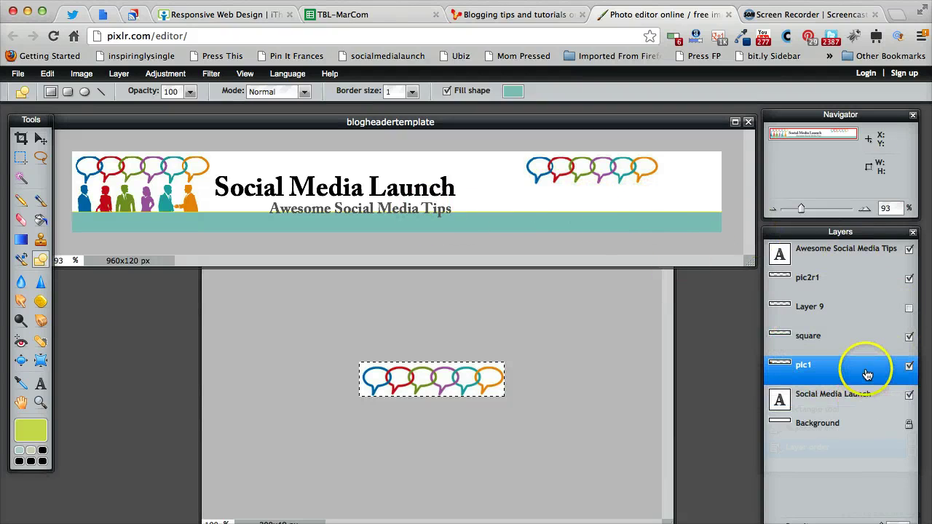
pyautogui.click(863, 333)
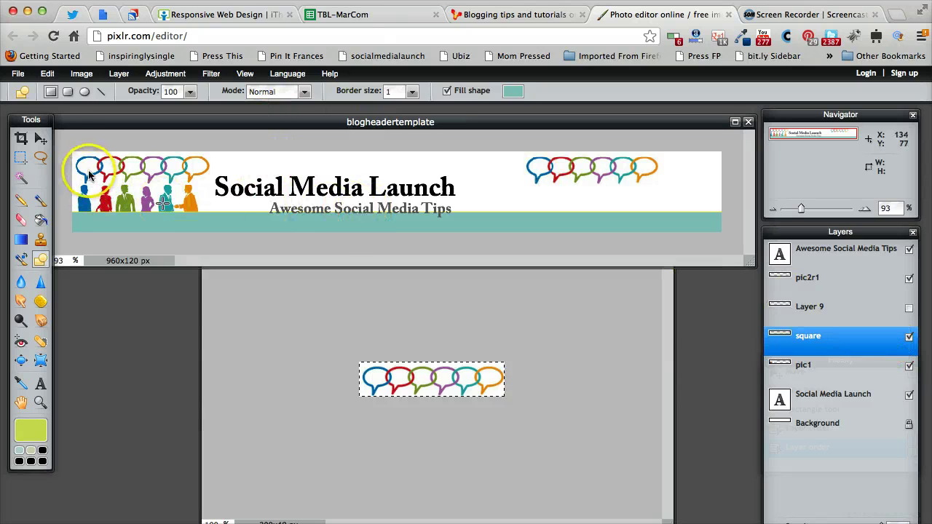
pyautogui.click(40, 139)
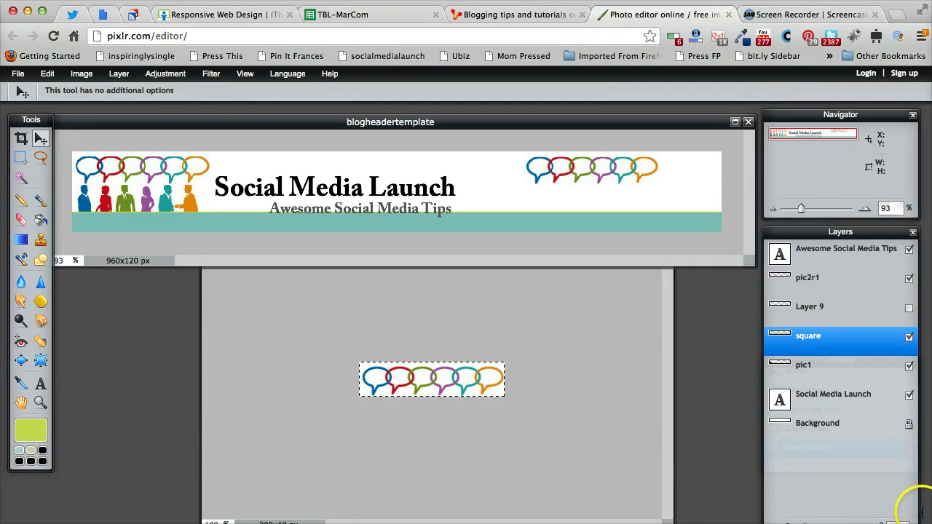
# - Set the square layer's opacity to 53 and nudge the teal band up behind the tagline
pyautogui.moveTo(872, 232); pyautogui.dragTo(877, 176)
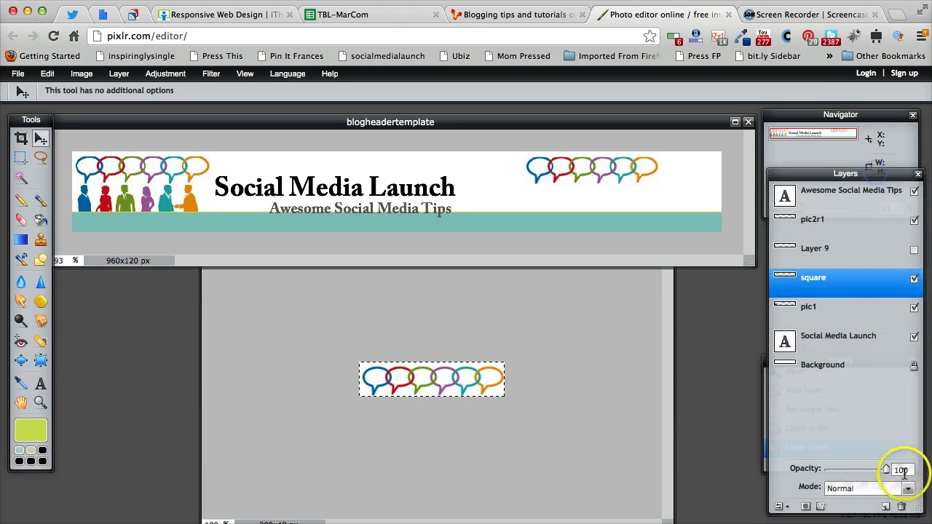
pyautogui.moveTo(900, 515); pyautogui.dragTo(891, 422)
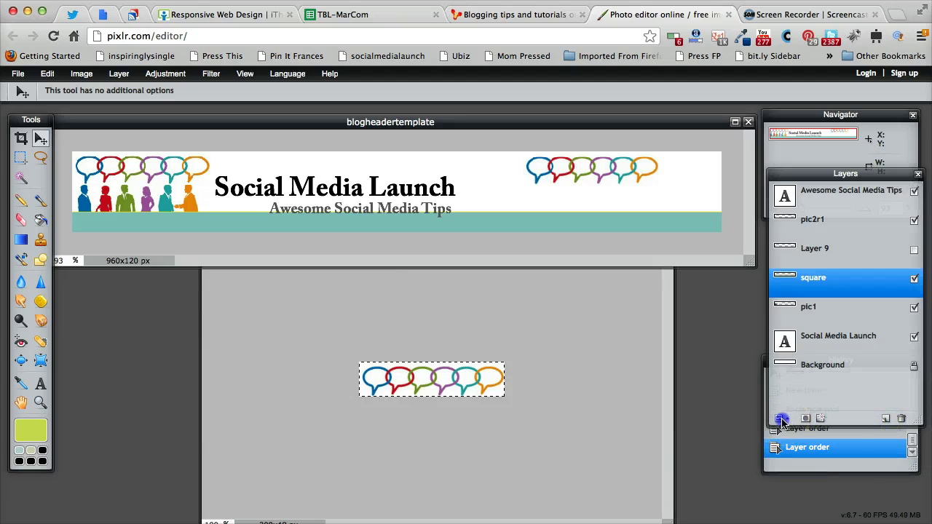
pyautogui.click(852, 401)
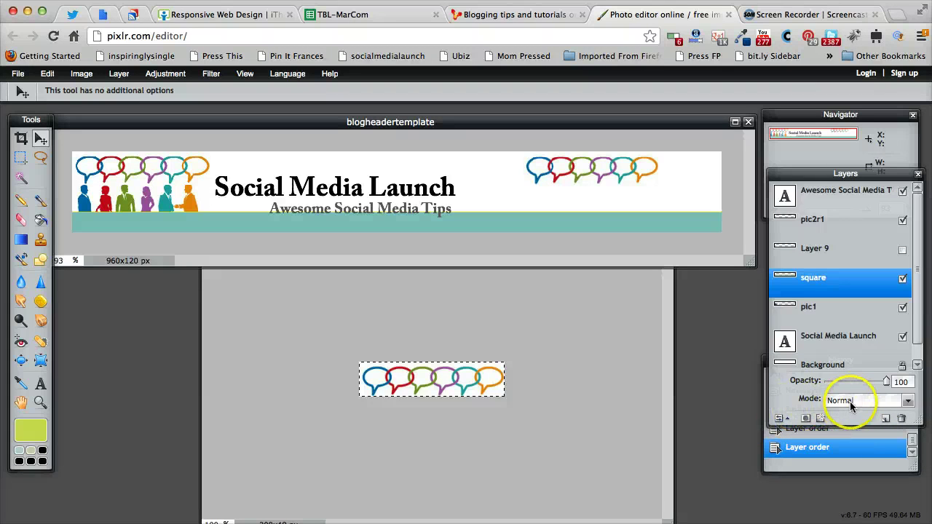
pyautogui.moveTo(887, 386); pyautogui.dragTo(865, 388)
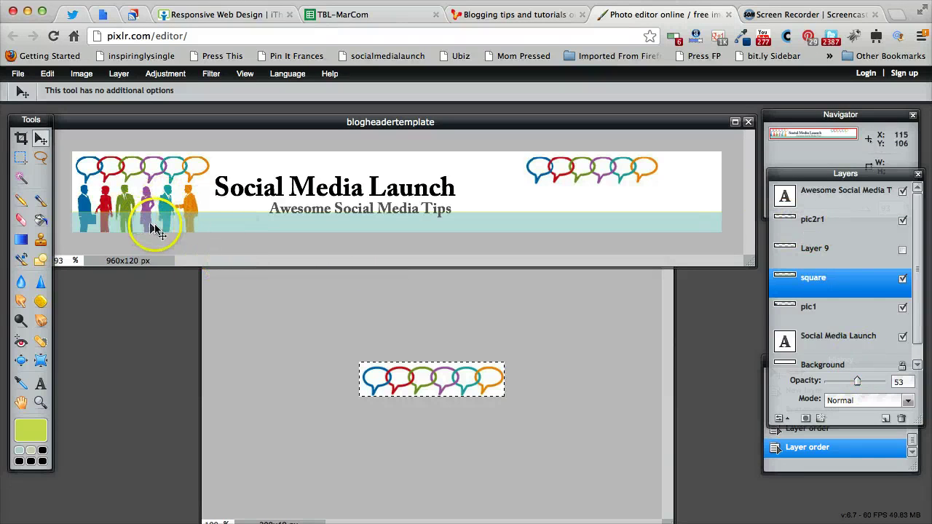
pyautogui.moveTo(243, 231); pyautogui.dragTo(264, 222)
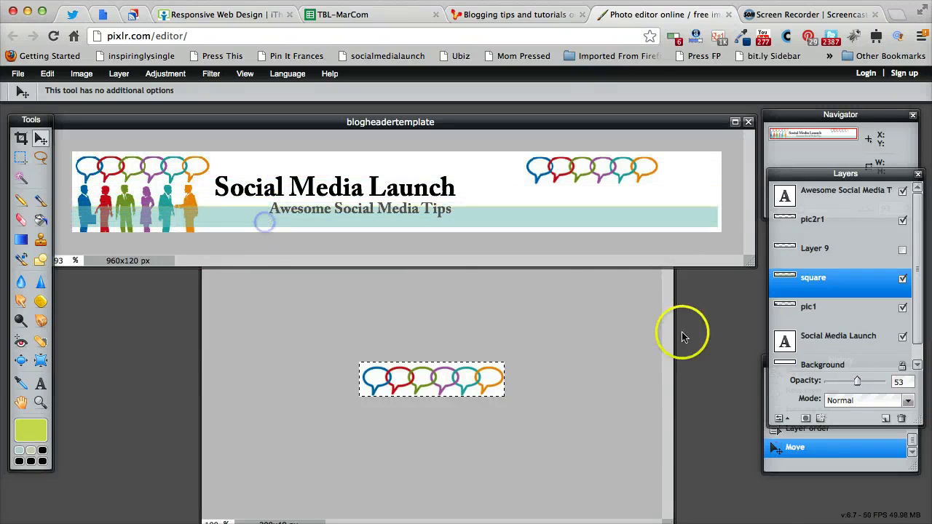
# - Hide the square layer and delete it with Delete layer
pyautogui.click(903, 280)
pyautogui.rightClick(865, 282)
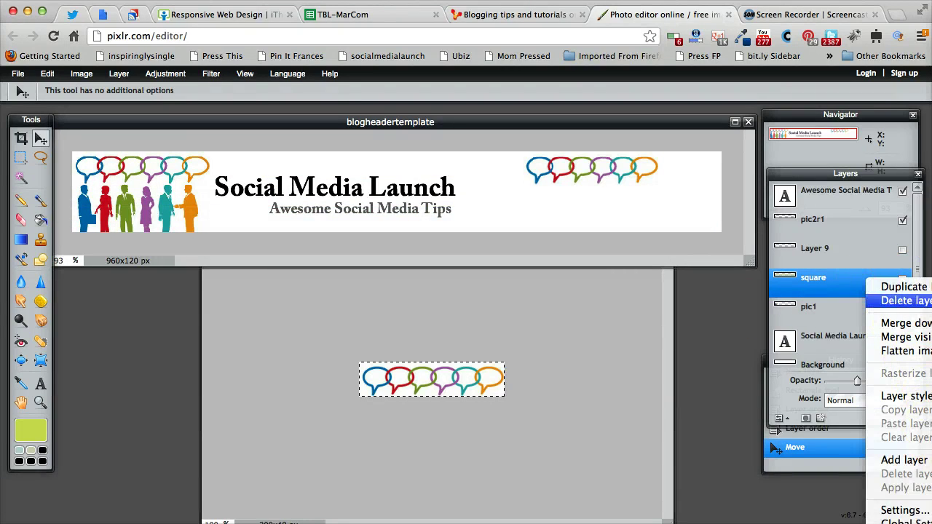
pyautogui.click(902, 301)
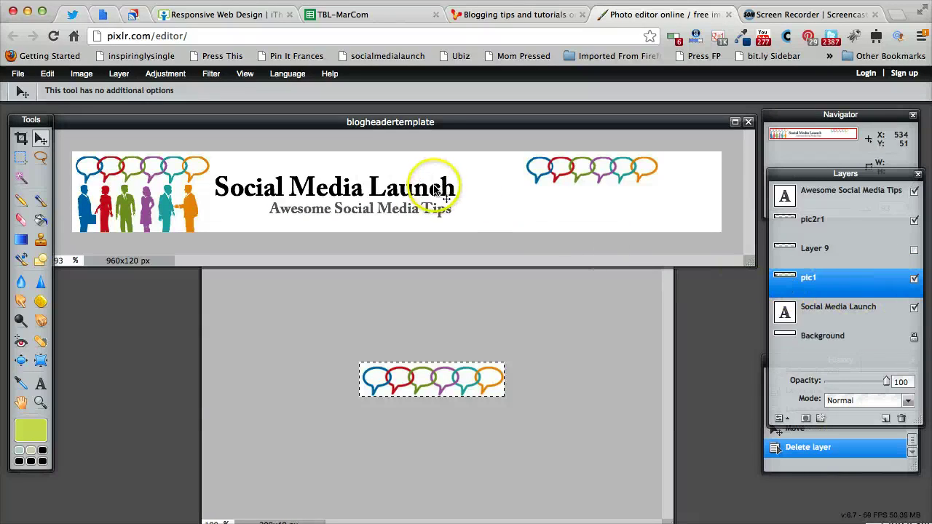